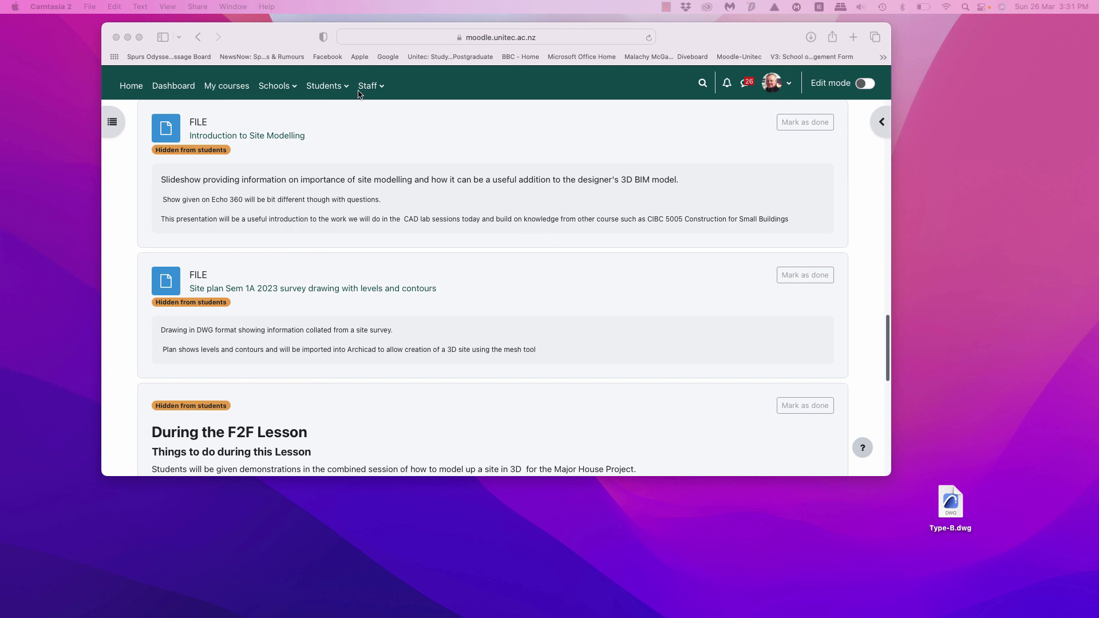
# Switch from the browser to Archicad and open the 0. Sea Level/ Datum plan view.
pyautogui.click(291, 35)
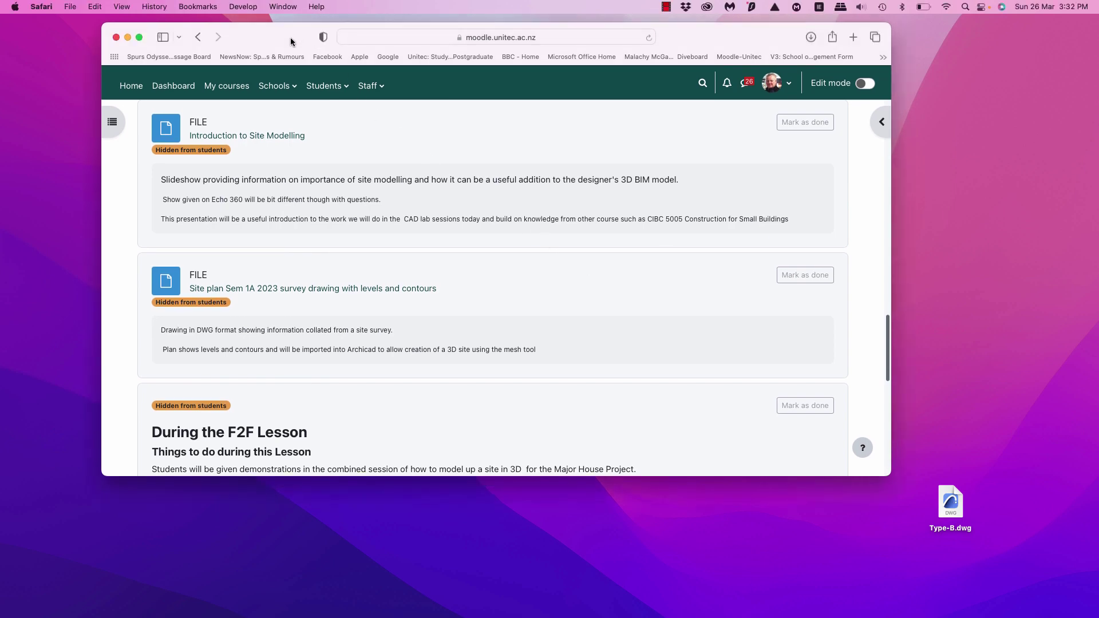
pyautogui.press('super+h')
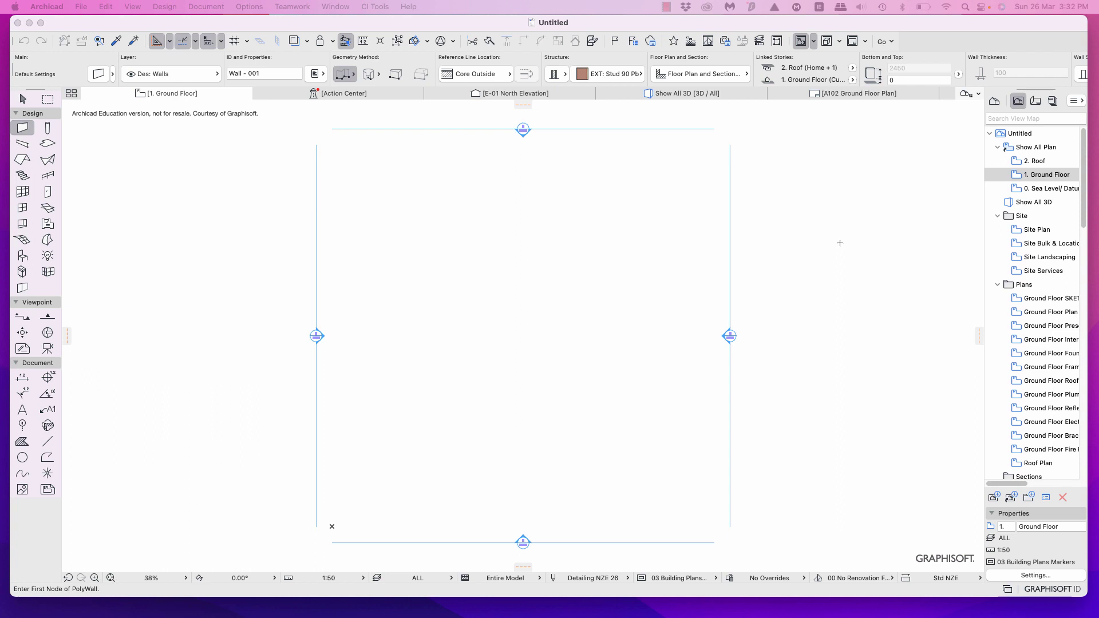
pyautogui.doubleClick(1047, 189)
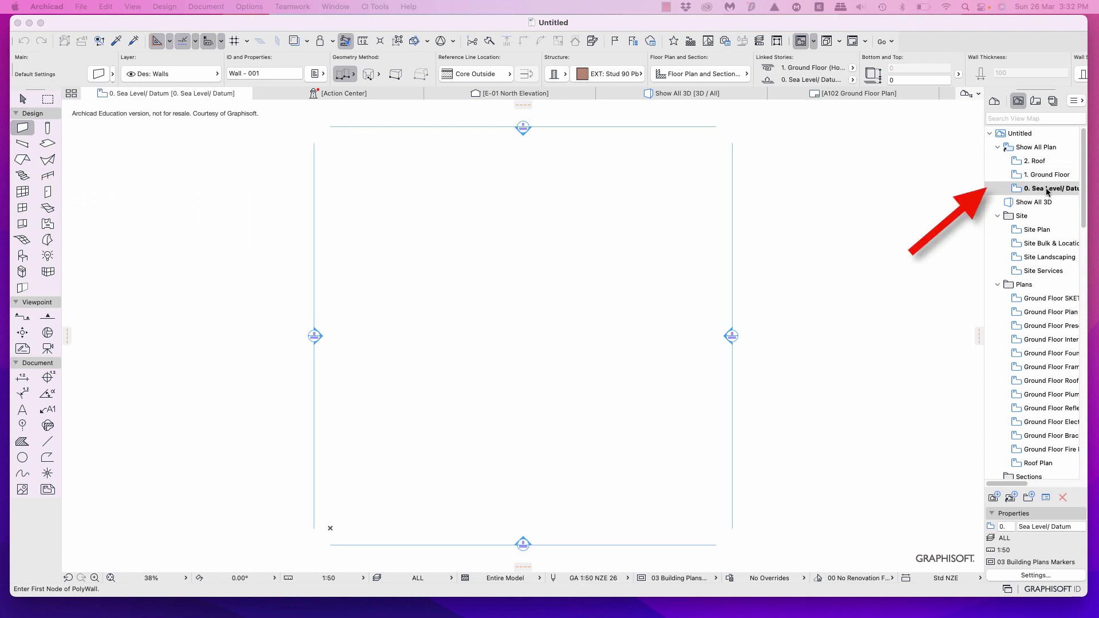
# Set the Sea Level/ Datum view's model view options to 04 Building Plans No Markers, keeping the layer combination at ALL.
pyautogui.click(1034, 577)
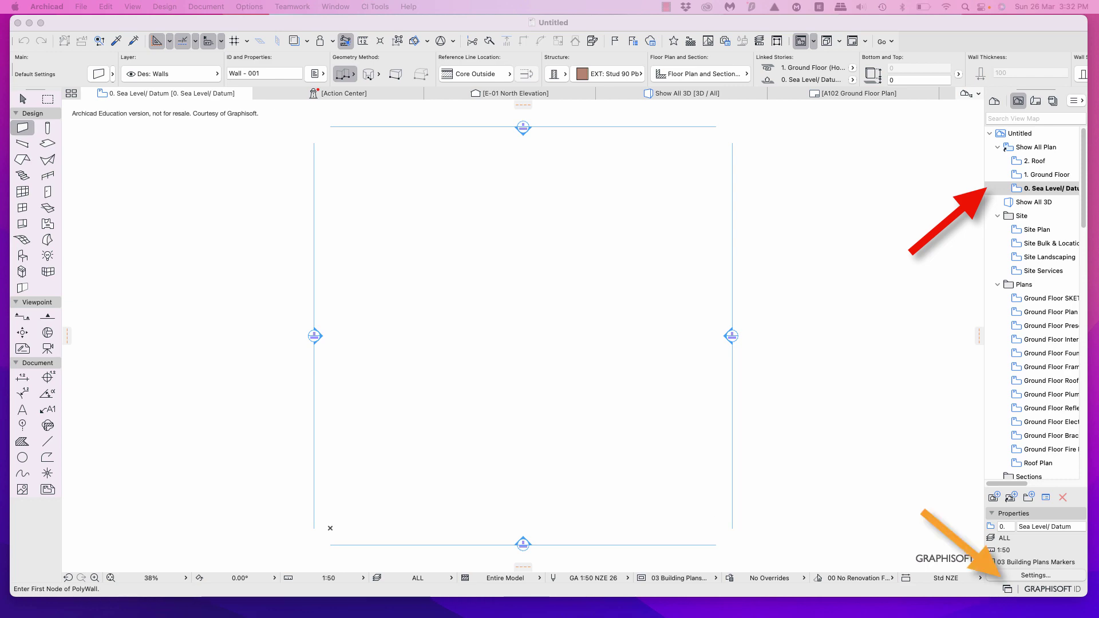
pyautogui.moveTo(263, 150); pyautogui.dragTo(565, 45)
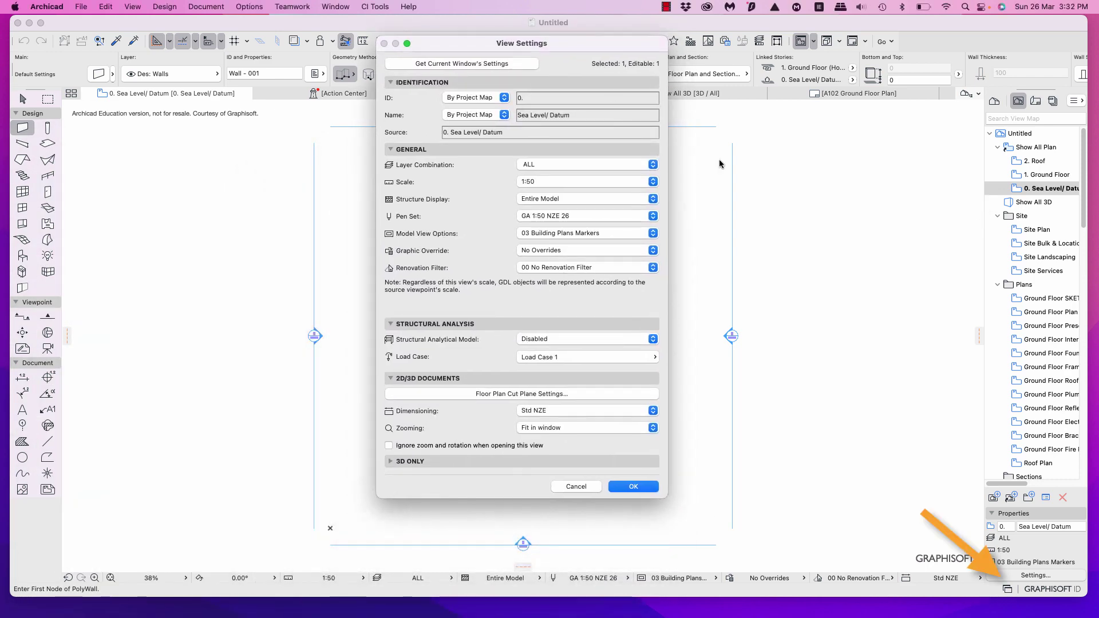
pyautogui.click(655, 235)
pyautogui.click(639, 248)
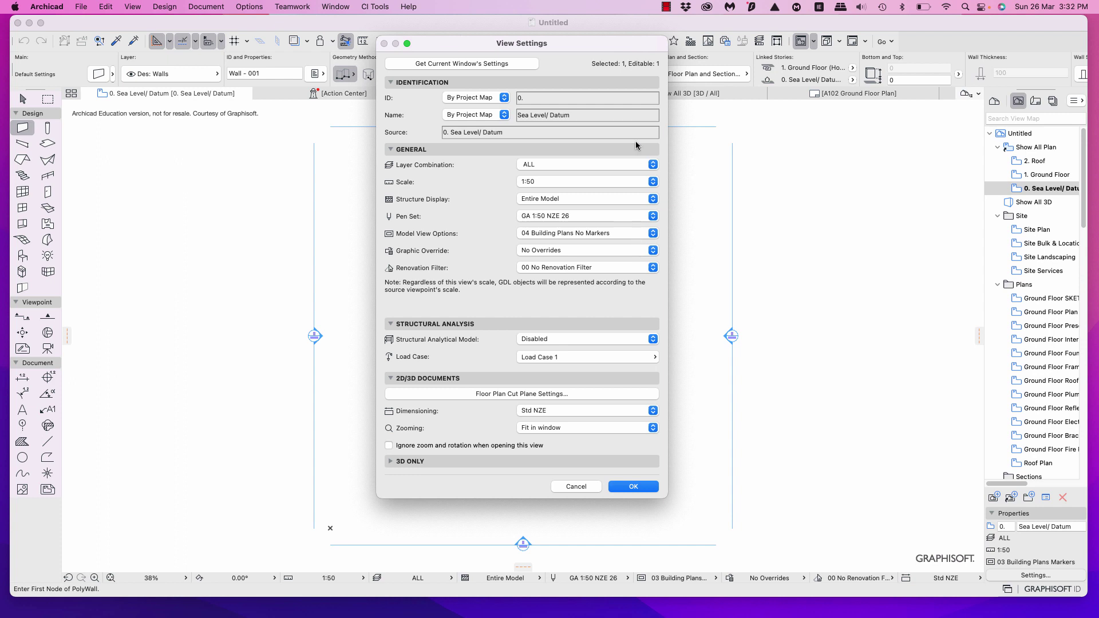
pyautogui.click(656, 166)
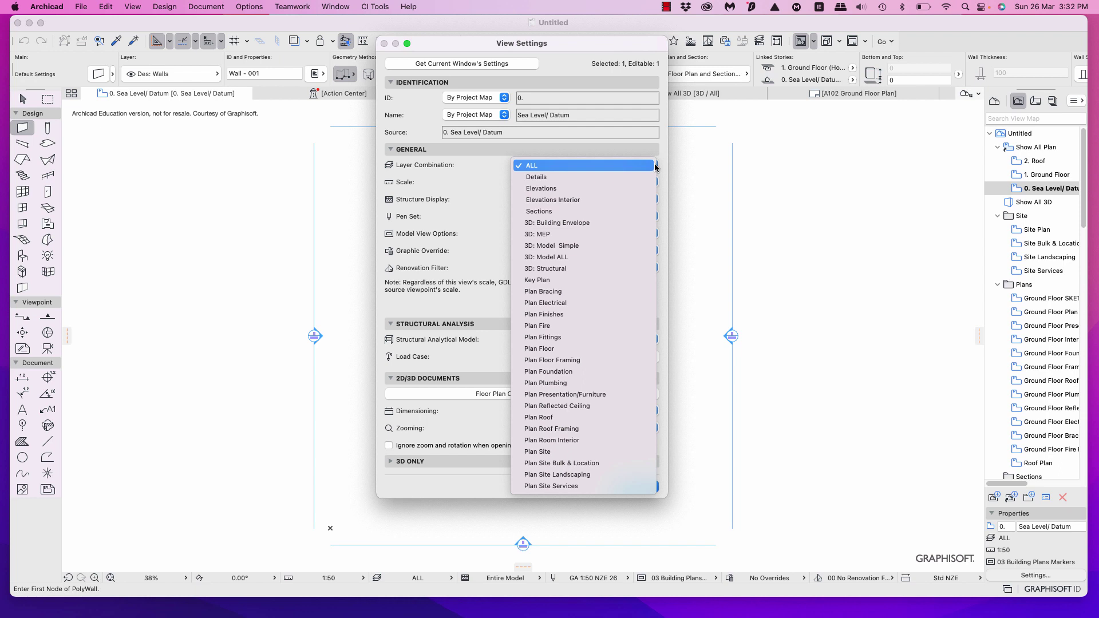
pyautogui.click(653, 166)
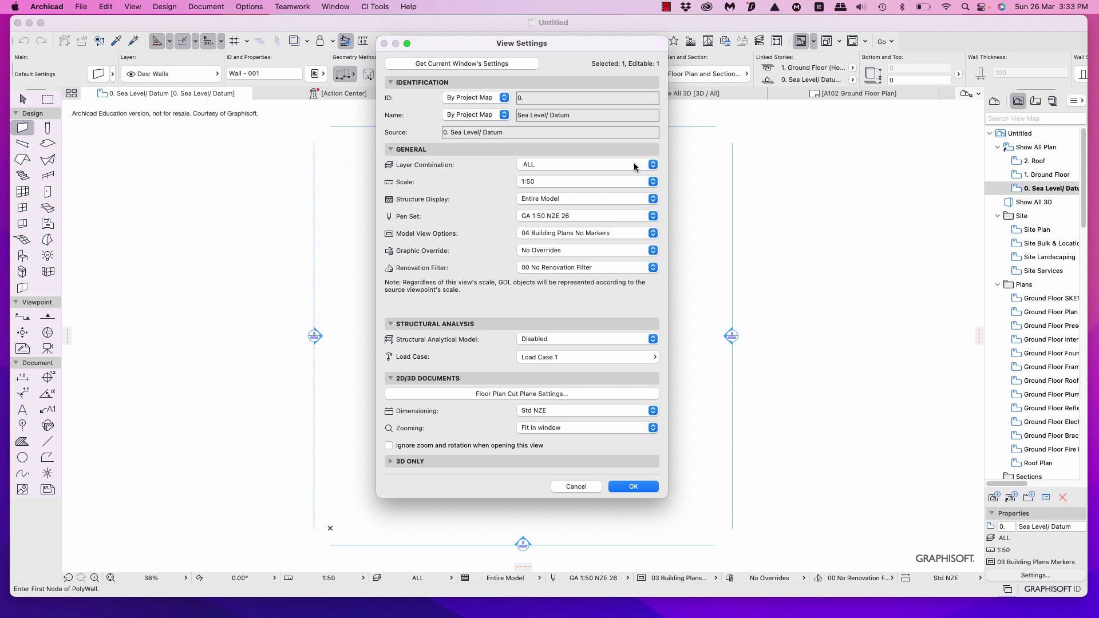
pyautogui.click(634, 487)
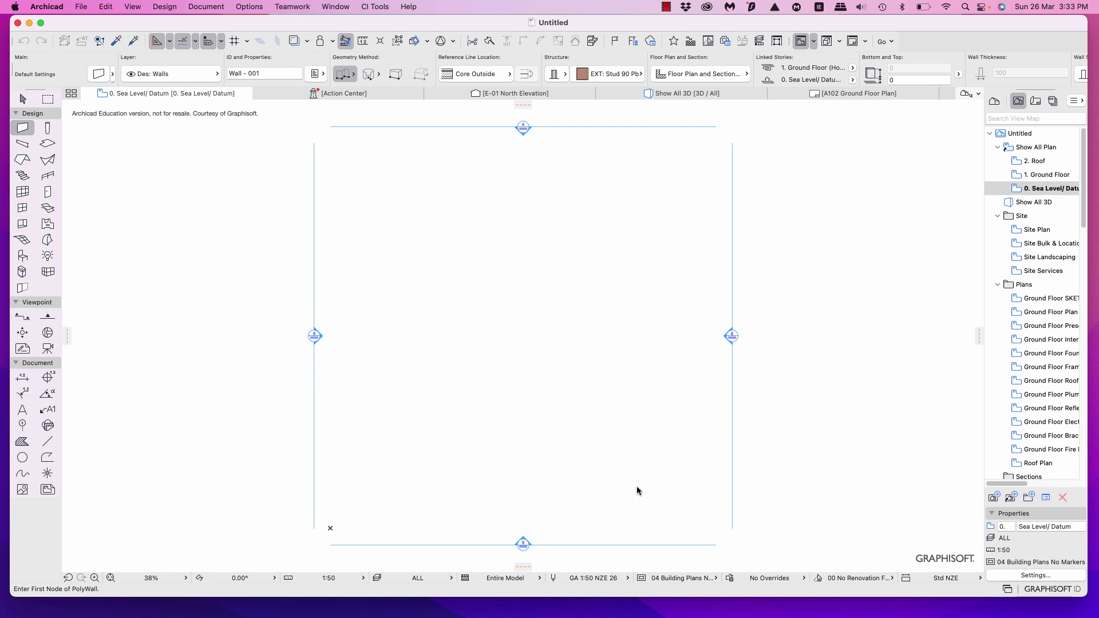
# Start merging the file Type-B.dwg from the Desktop, bringing its Model Space content into the current view.
pyautogui.click(81, 6)
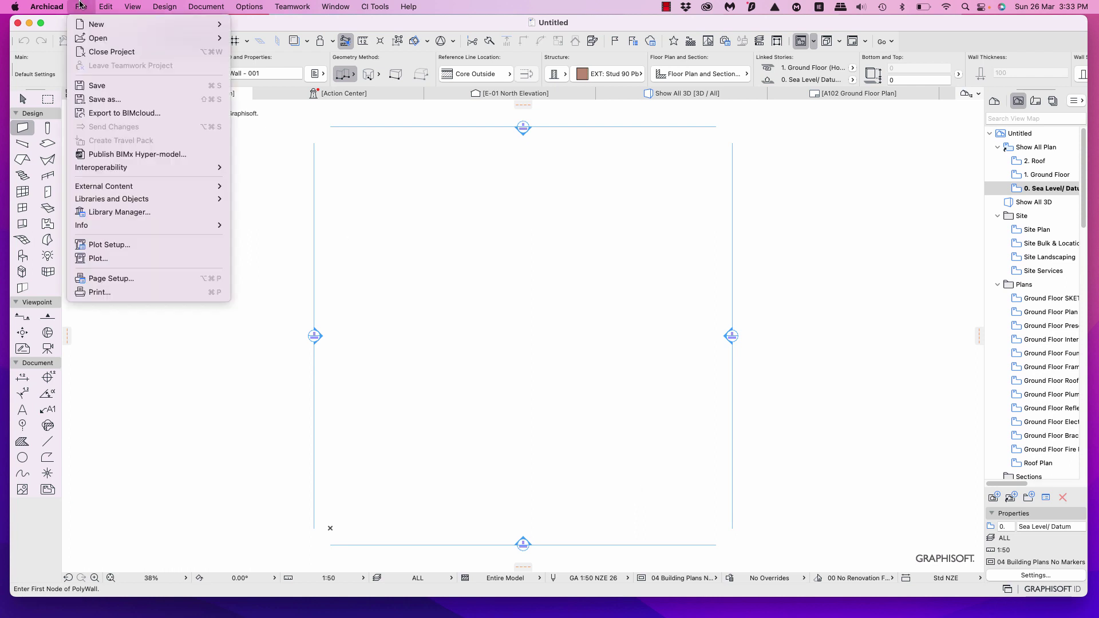
pyautogui.moveTo(136, 170)
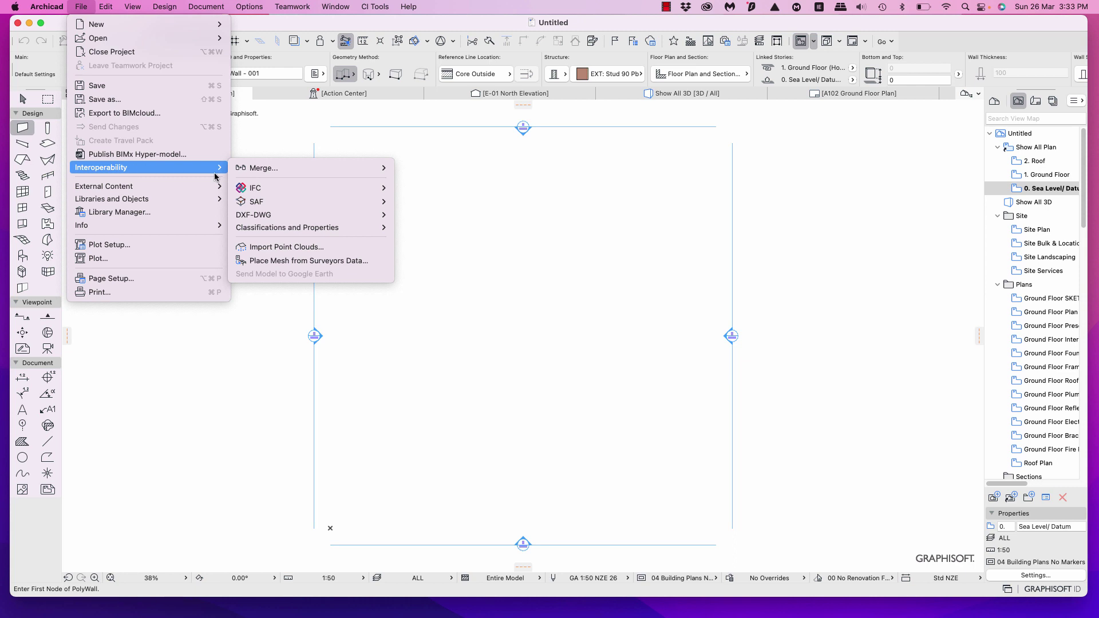
pyautogui.moveTo(275, 168)
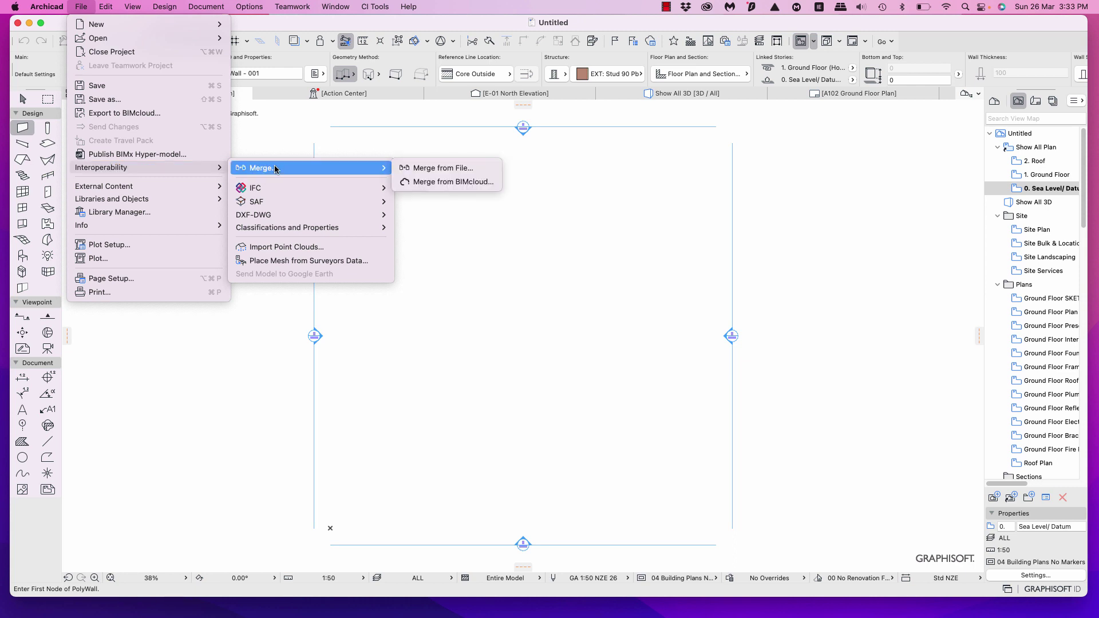
pyautogui.click(415, 167)
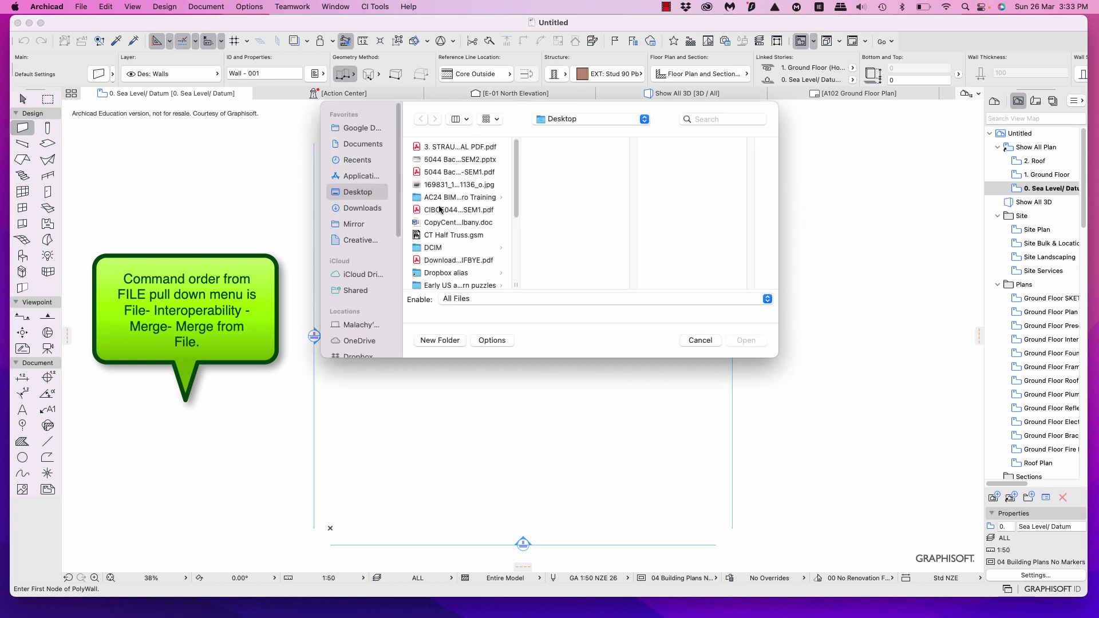
pyautogui.moveTo(517, 200); pyautogui.dragTo(520, 266)
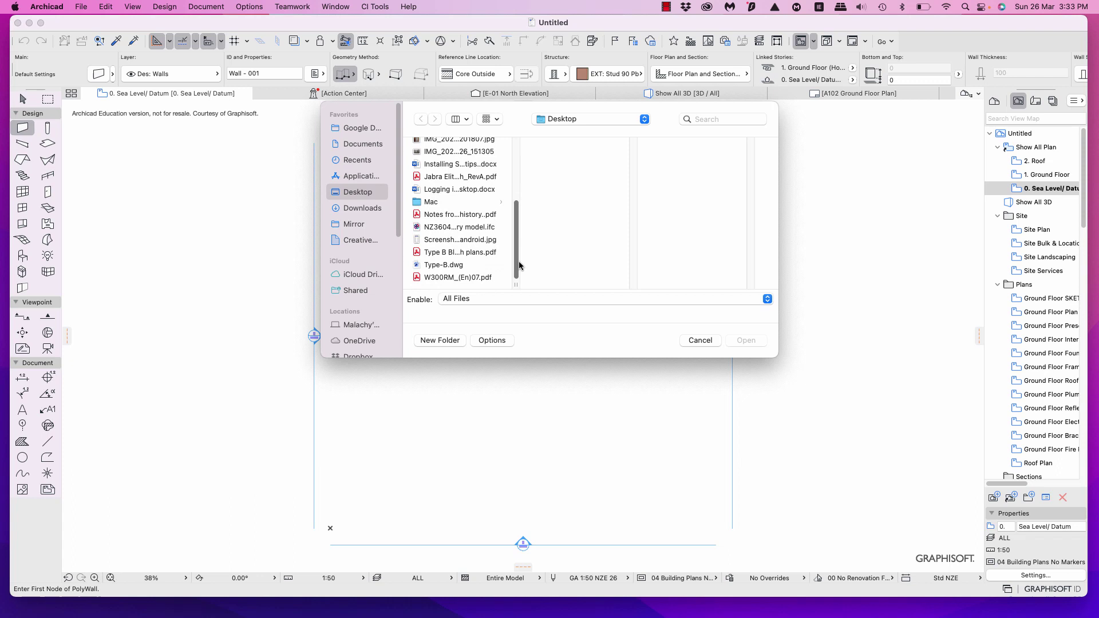
pyautogui.click(458, 265)
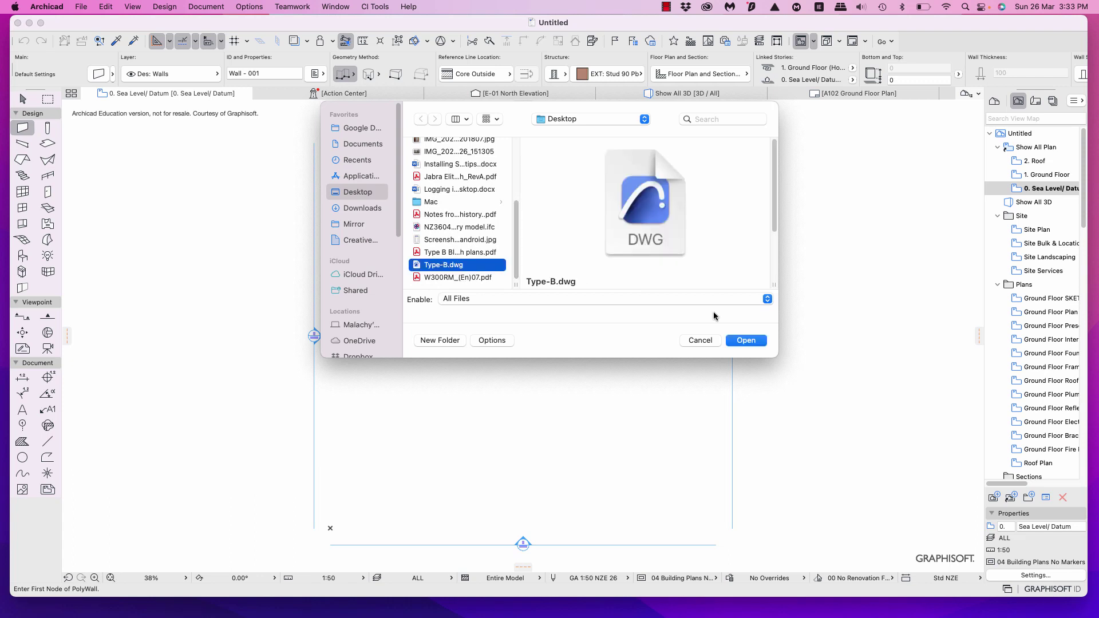
pyautogui.click(745, 340)
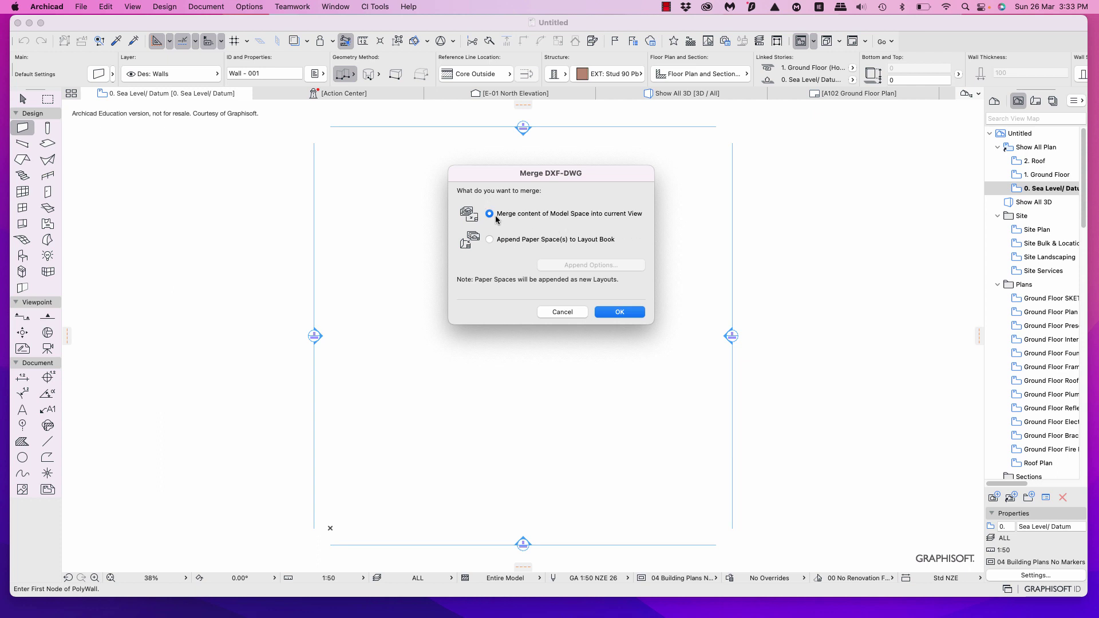
pyautogui.click(611, 314)
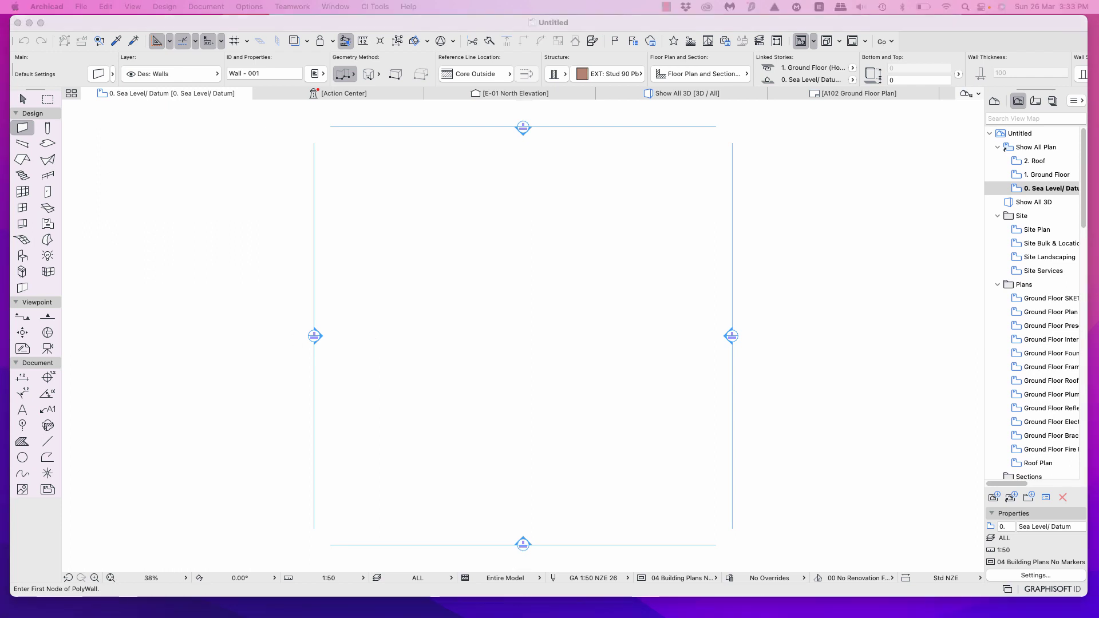
# Merge the drawing onto story 0. Sea Level/ Datum with the 02 For editable import translator, place it over the elevation markers and import all layers.
pyautogui.moveTo(363, 128); pyautogui.dragTo(620, 142)
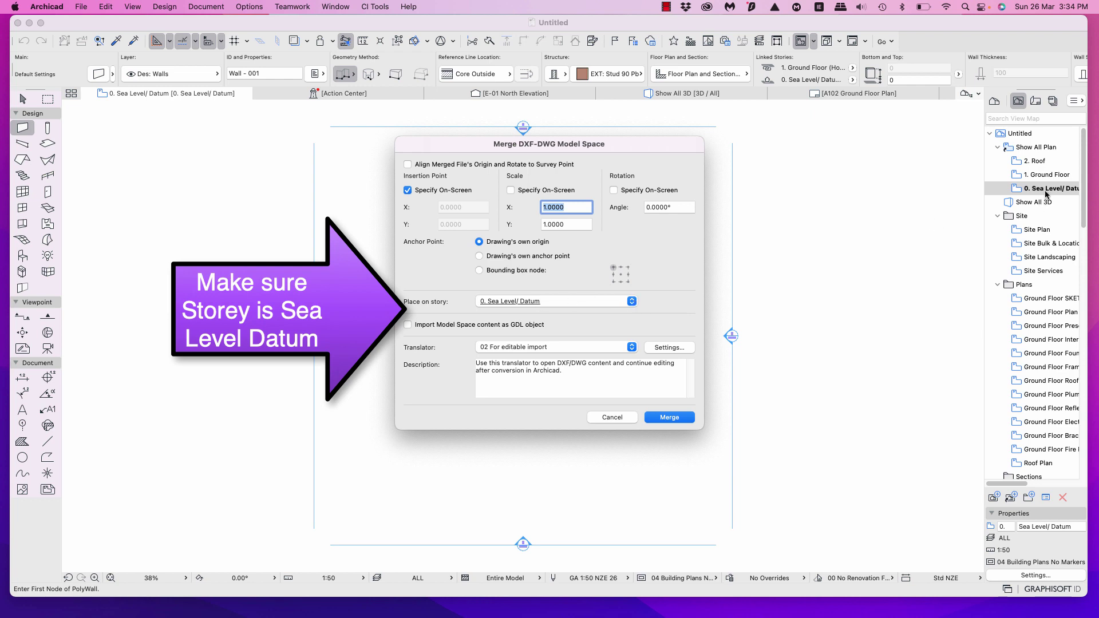
pyautogui.click(634, 349)
pyautogui.click(635, 350)
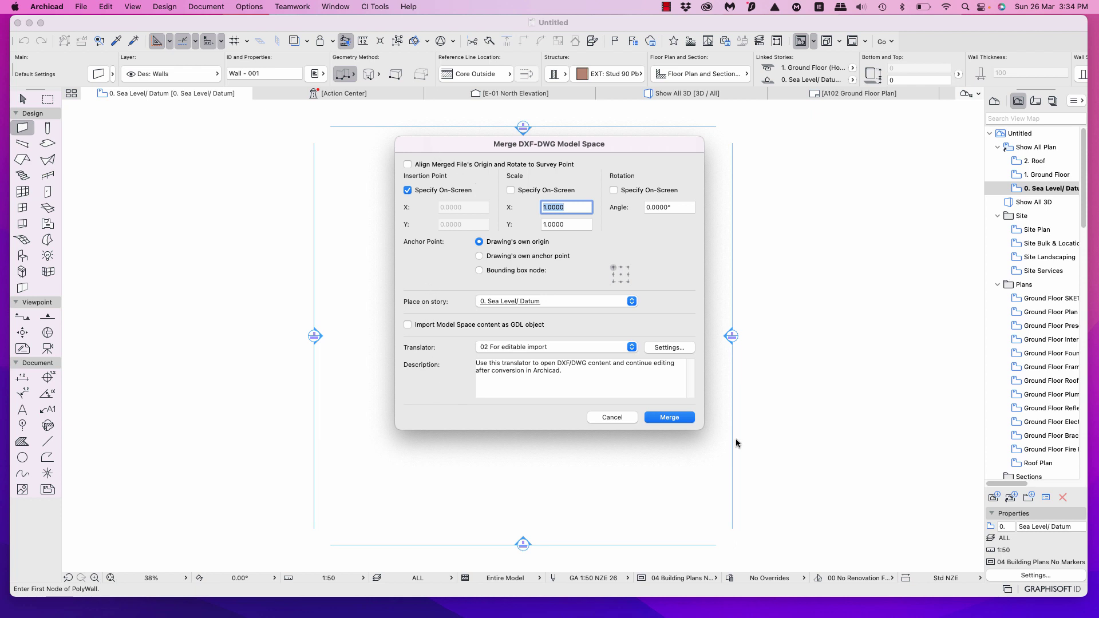
pyautogui.click(676, 418)
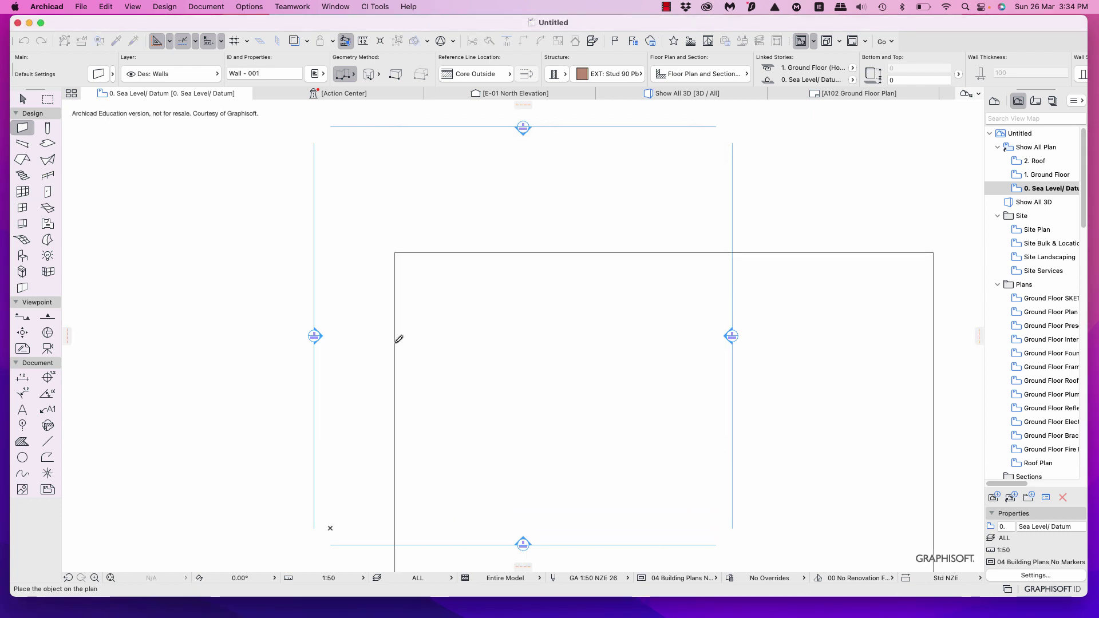
pyautogui.click(261, 249)
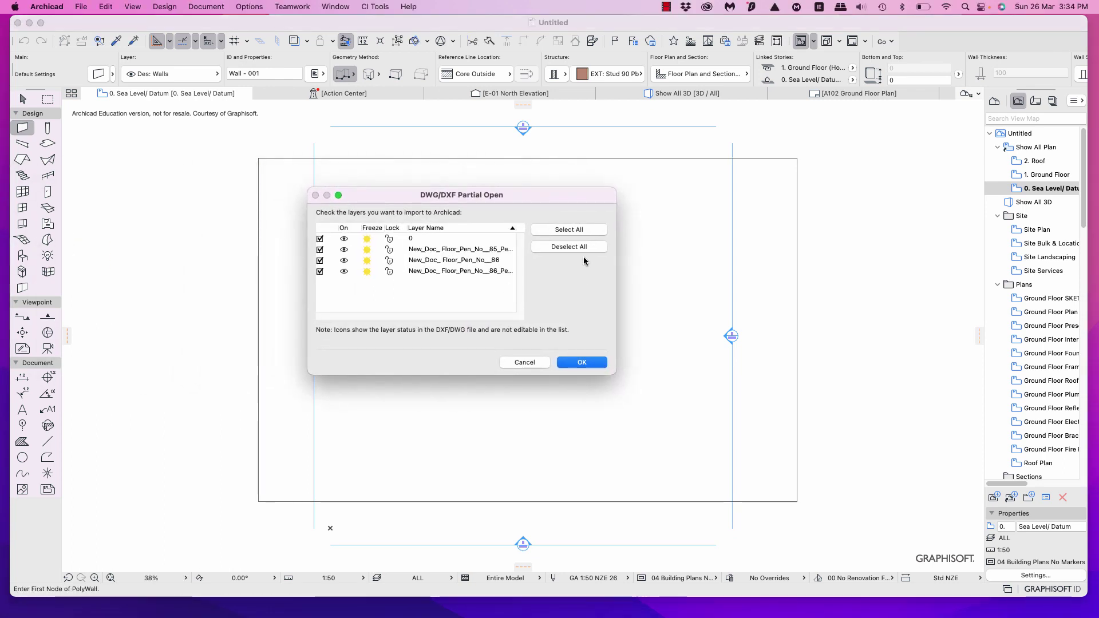
pyautogui.click(575, 362)
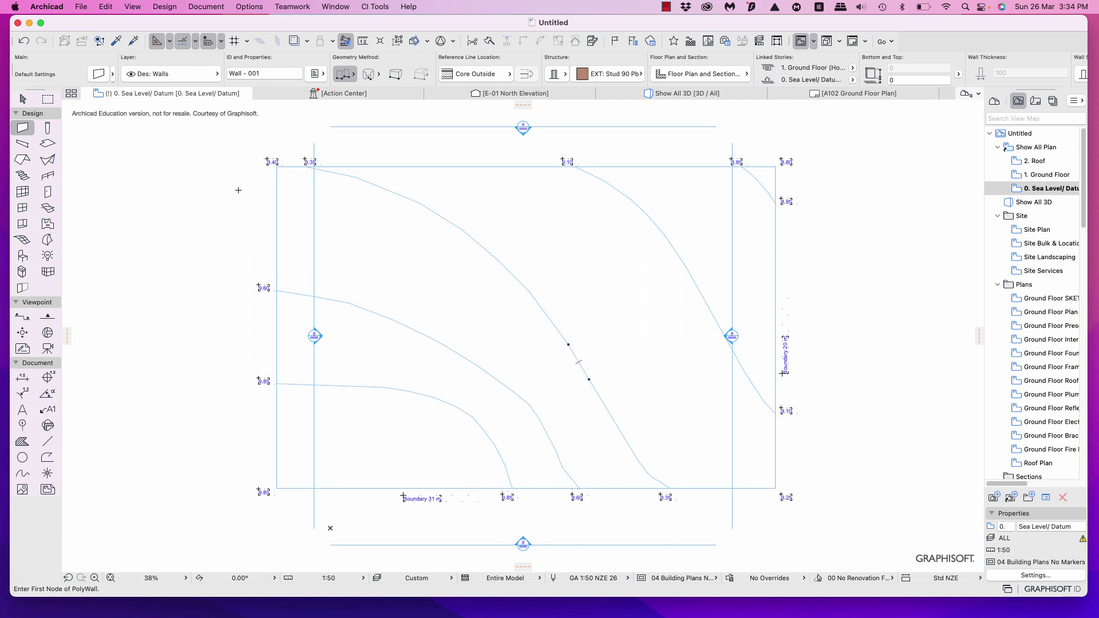
# Examine the spot levels, contours and boundary length labels around the merged site plan.
pyautogui.scroll(-3, 277, 168)
pyautogui.scroll(10, 277, 168)
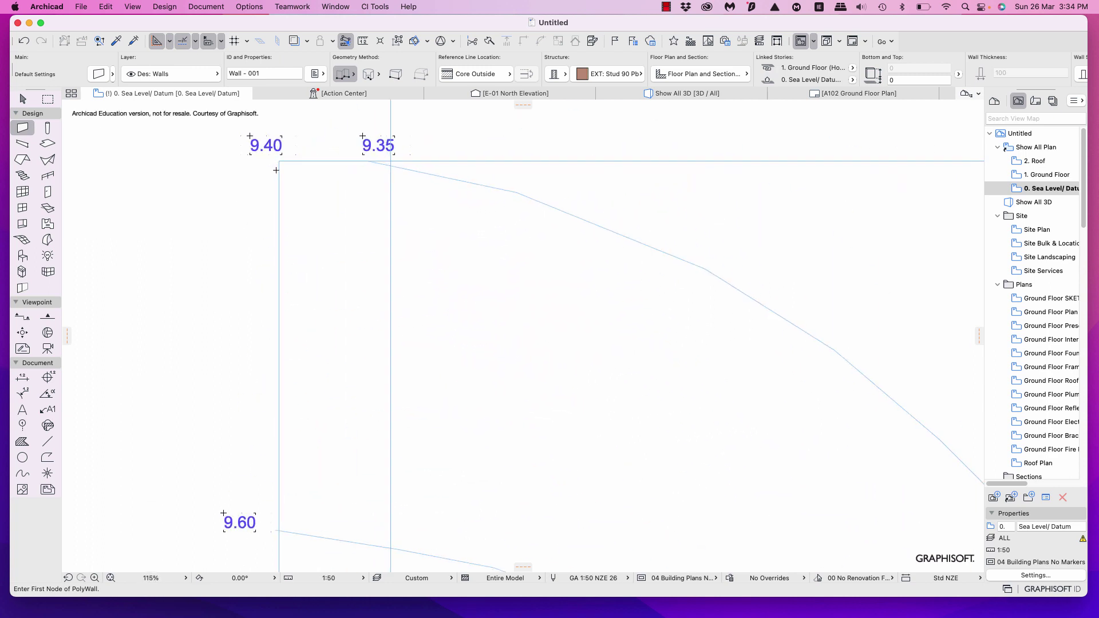
pyautogui.scroll(2, 276, 170)
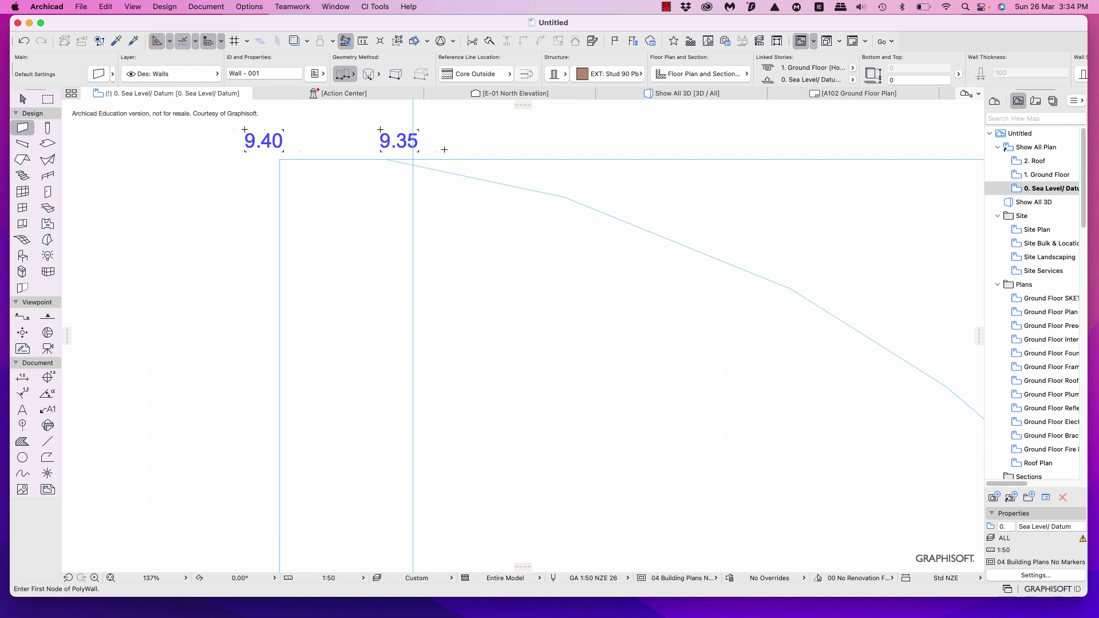
pyautogui.scroll(-6, 445, 150)
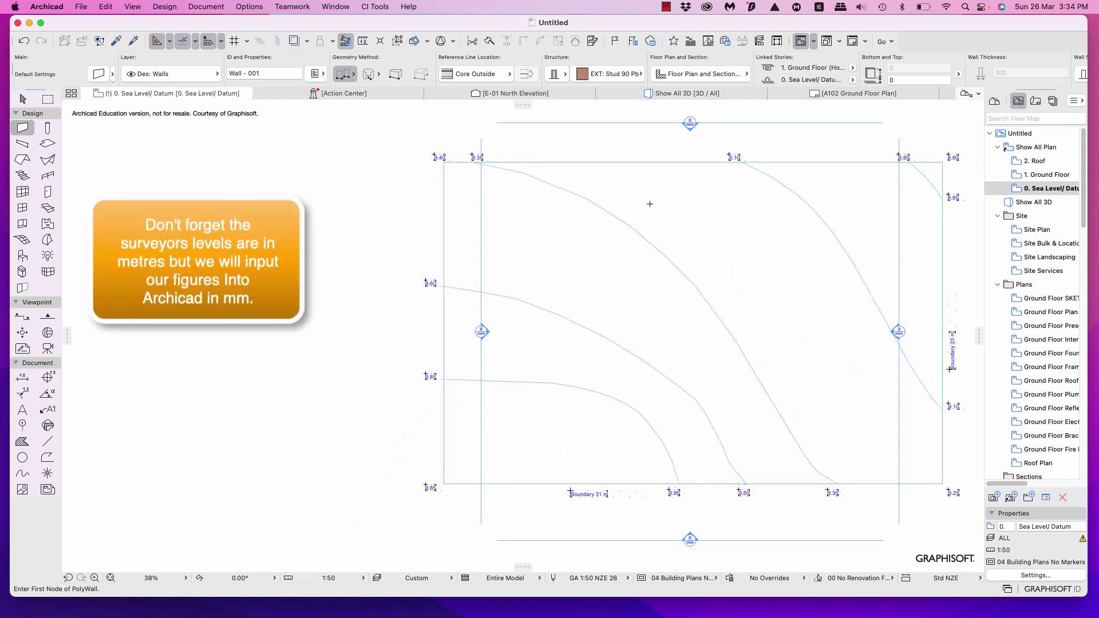
pyautogui.moveTo(650, 204); pyautogui.dragTo(520, 193, button='middle')
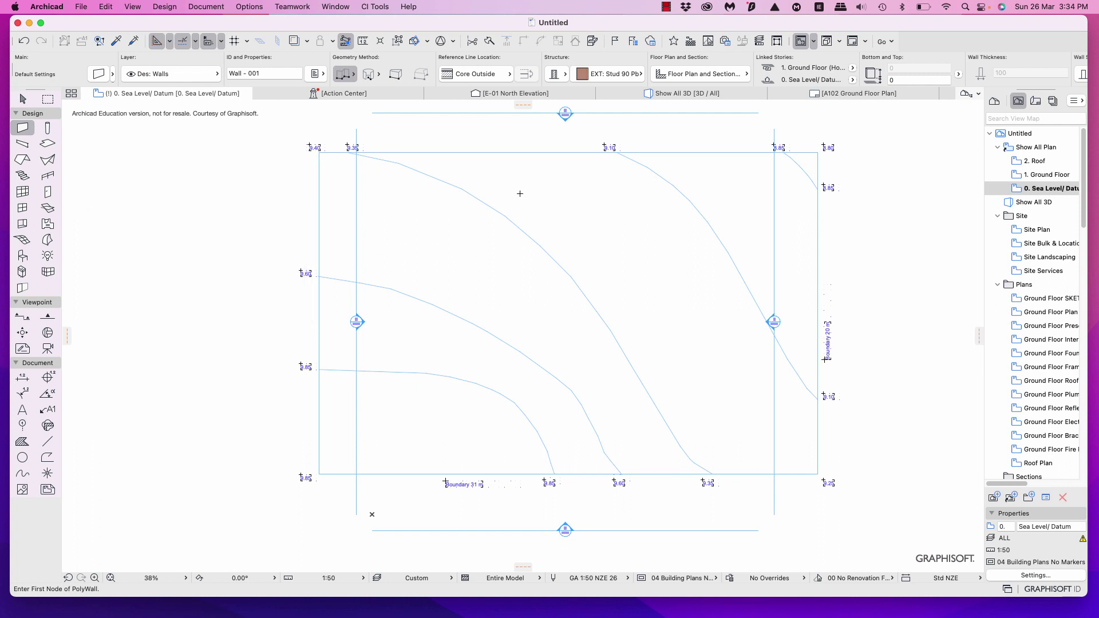
pyautogui.scroll(10, 852, 320)
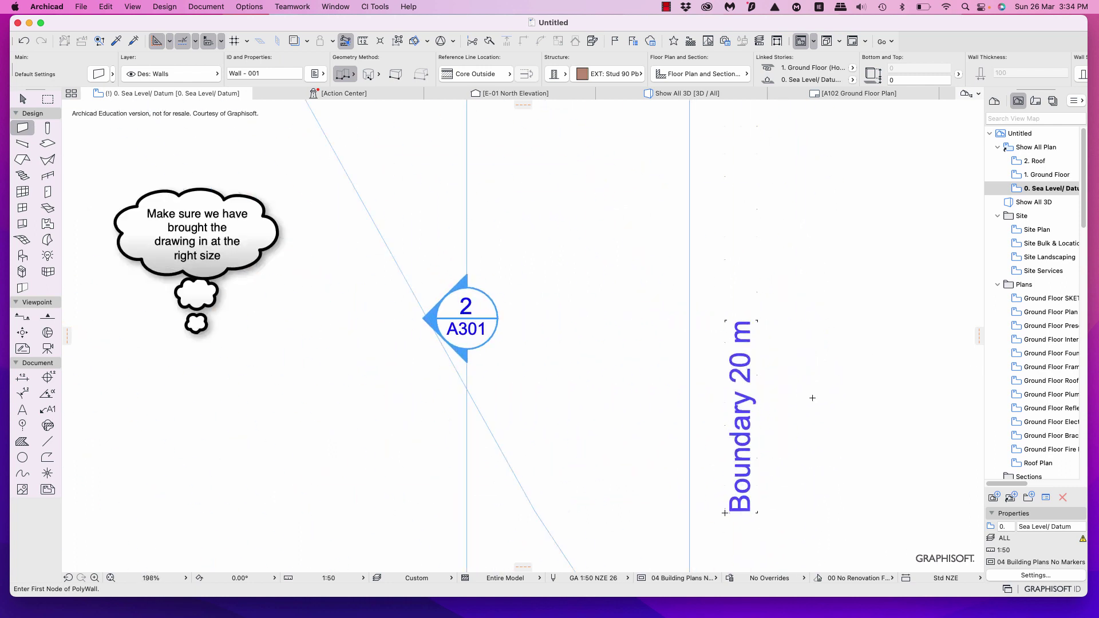
pyautogui.scroll(-8, 813, 398)
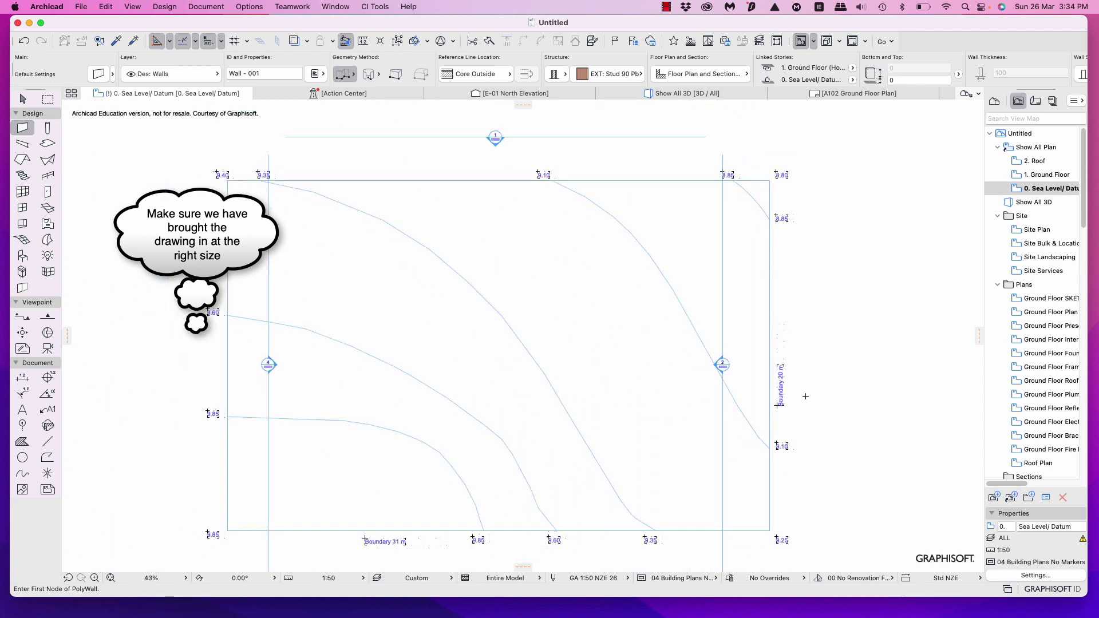
pyautogui.scroll(4, 806, 396)
pyautogui.moveTo(658, 499); pyautogui.dragTo(555, 444, button='middle')
pyautogui.scroll(-3, 507, 413)
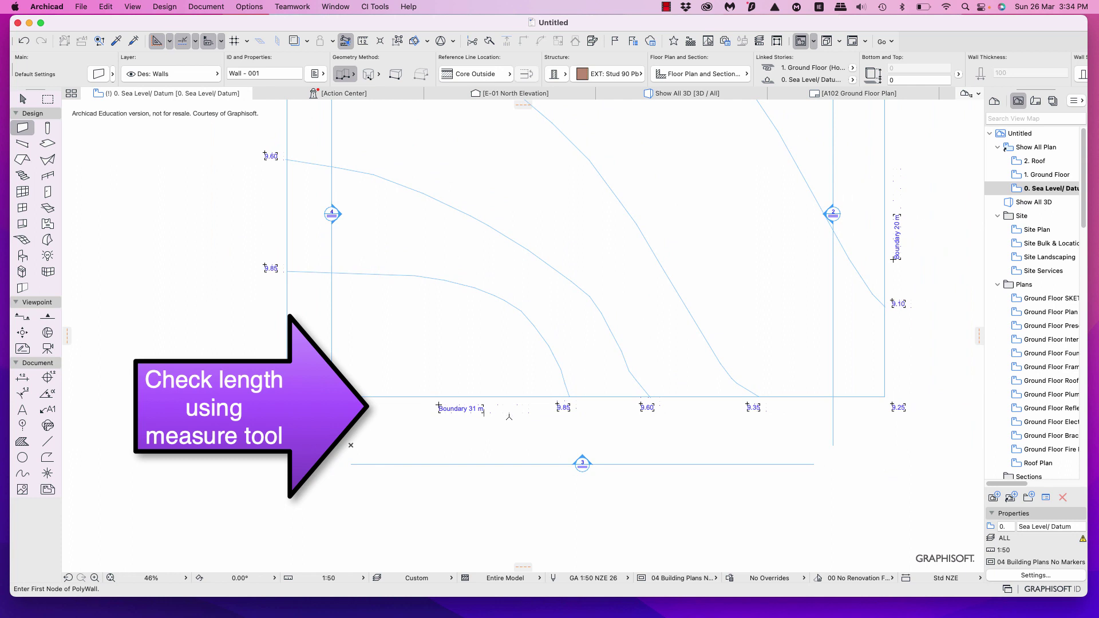
# Measure the length of the lower site boundary labelled 31 m from corner to corner to check the import scale.
pyautogui.click(365, 42)
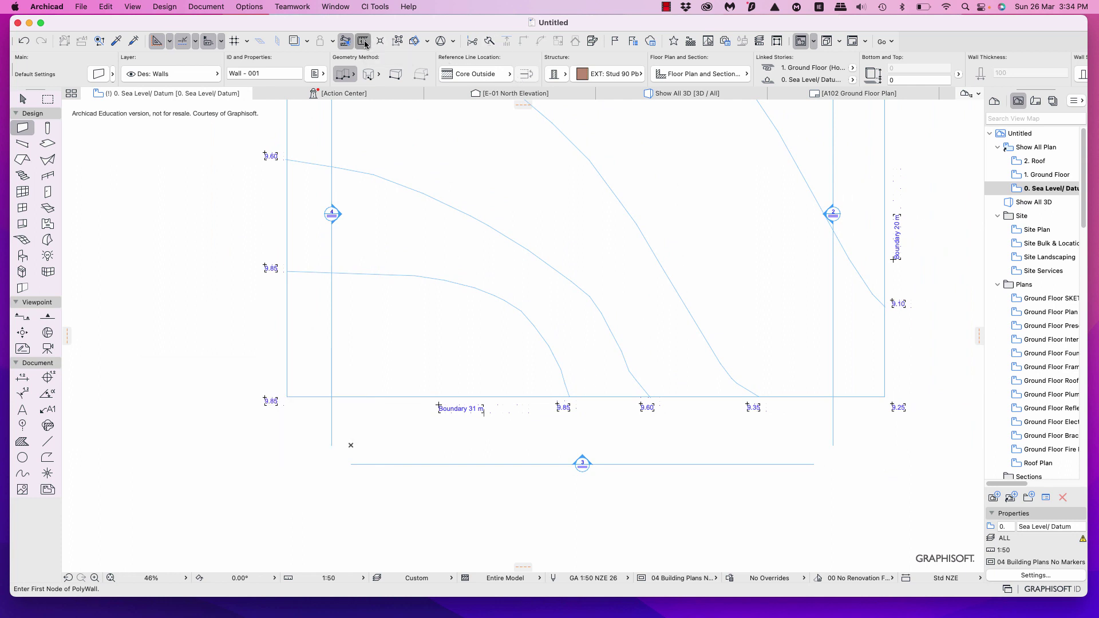
pyautogui.scroll(-2, 287, 412)
pyautogui.scroll(10, 291, 401)
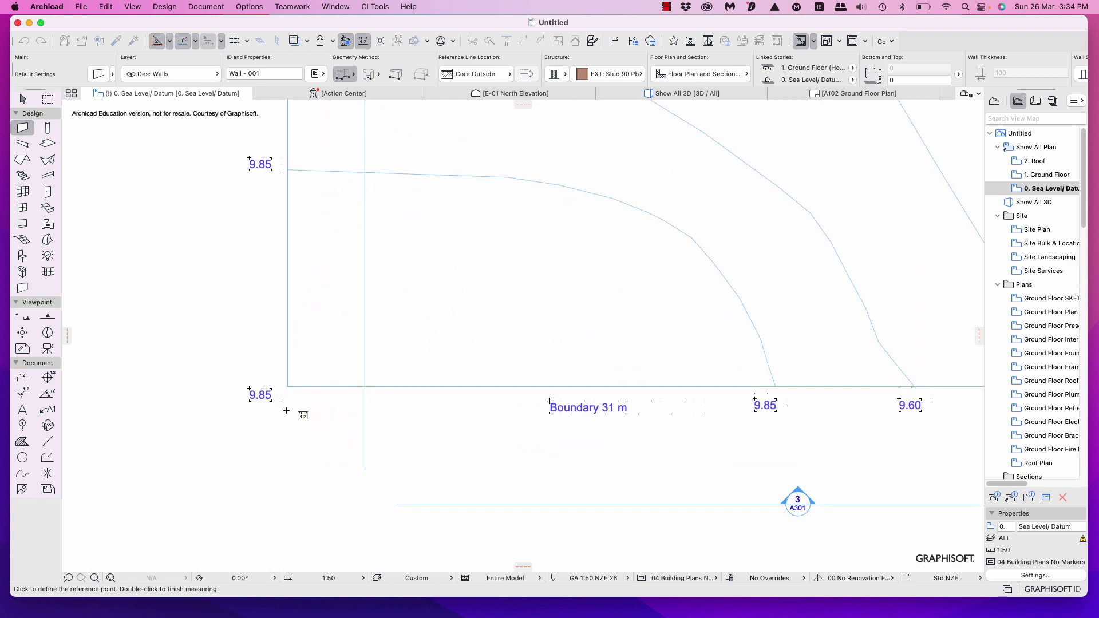
pyautogui.click(290, 351)
pyautogui.scroll(-5, 727, 400)
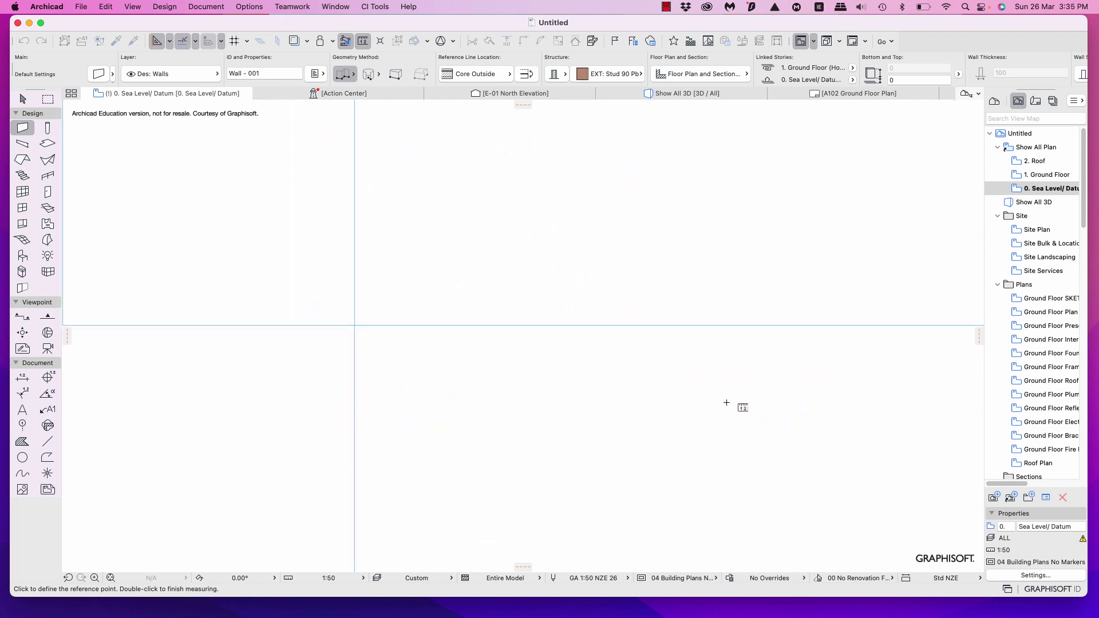
pyautogui.hscroll(10, 789, 418)
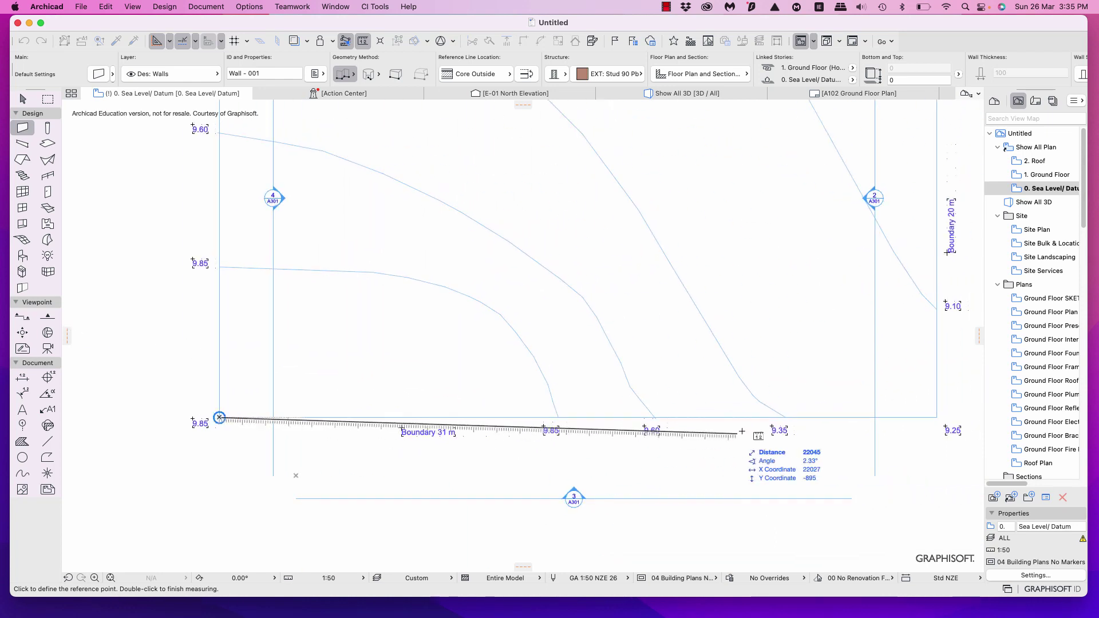
pyautogui.scroll(3, 673, 445)
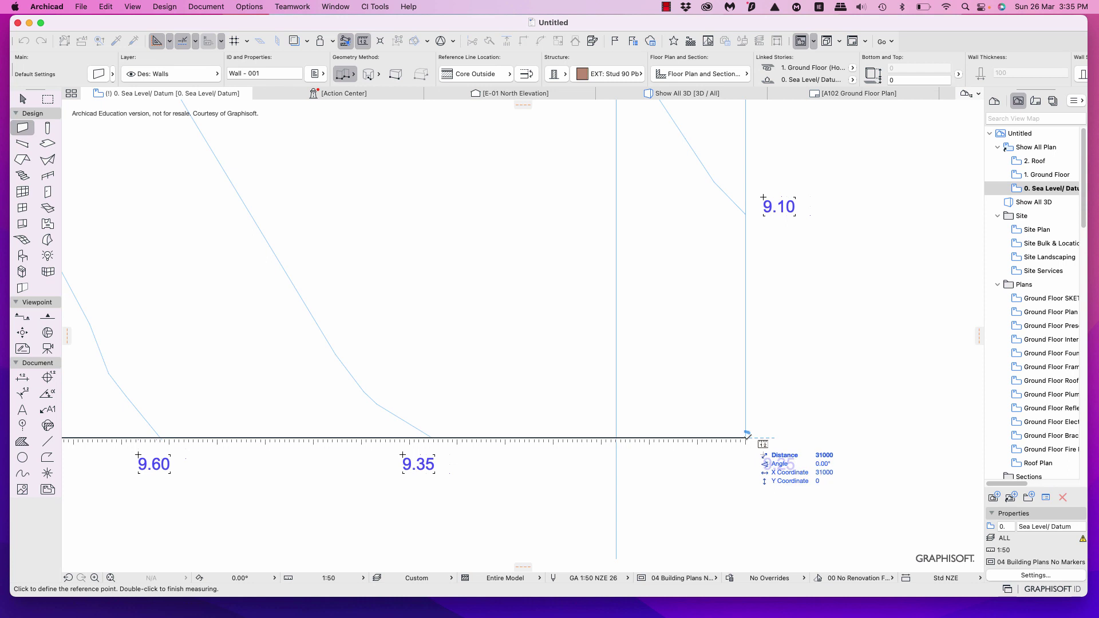
pyautogui.click(745, 438)
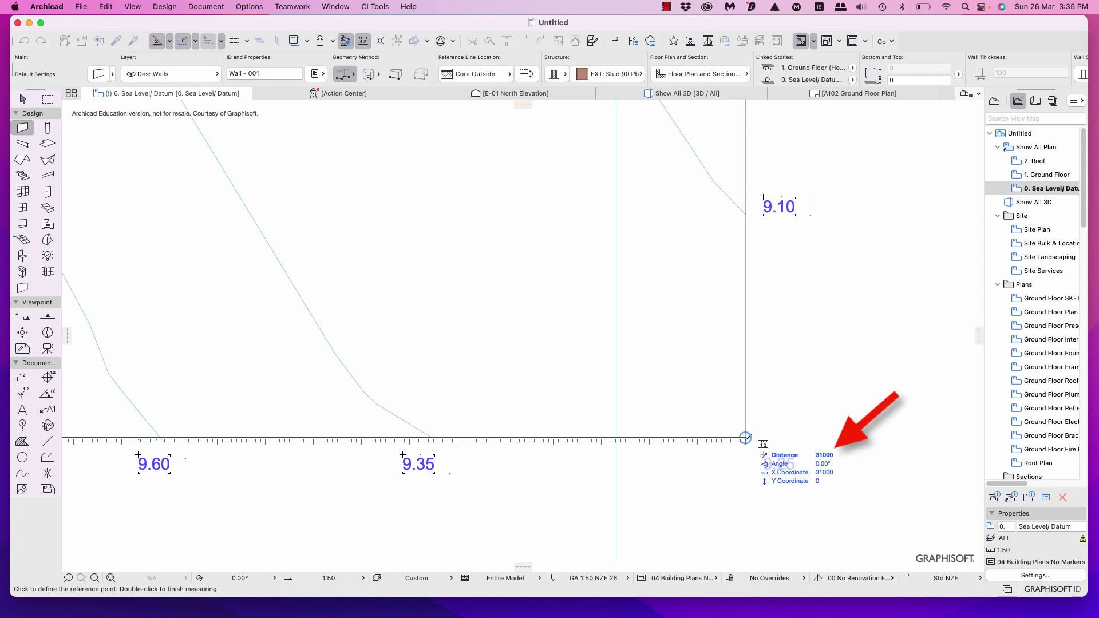
# Measure the length of the site's left-hand boundary from its lower corner up to the corner at the 9.40 spot level.
pyautogui.scroll(-4, 581, 373)
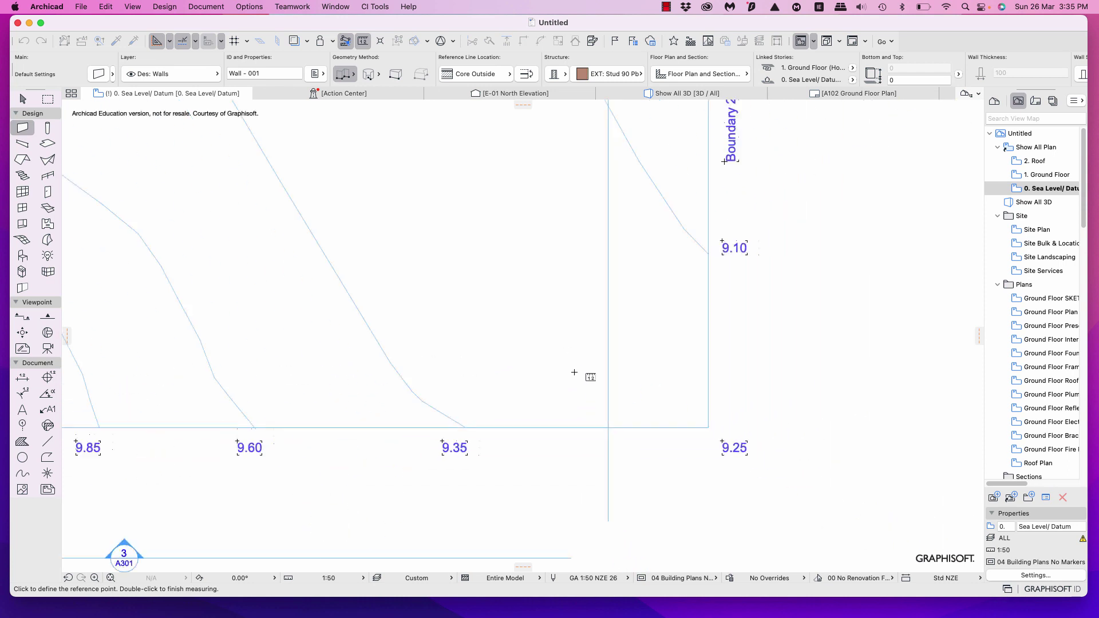
pyautogui.moveTo(576, 372); pyautogui.dragTo(709, 474, button='middle')
pyautogui.scroll(-2, 650, 397)
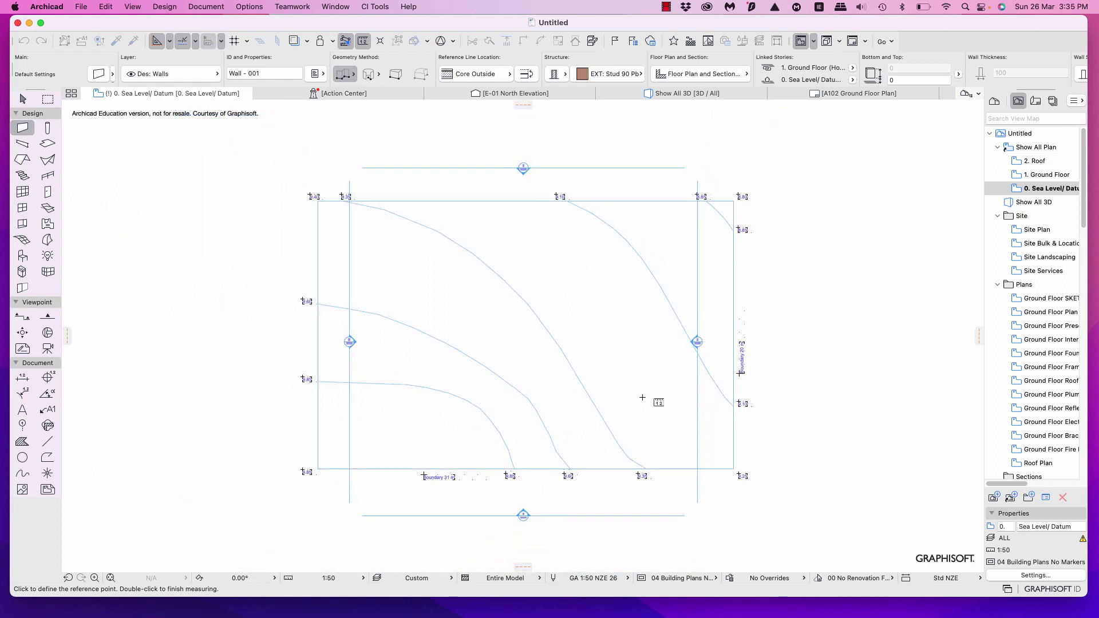
pyautogui.moveTo(650, 397); pyautogui.dragTo(708, 413, button='middle')
pyautogui.scroll(5, 383, 192)
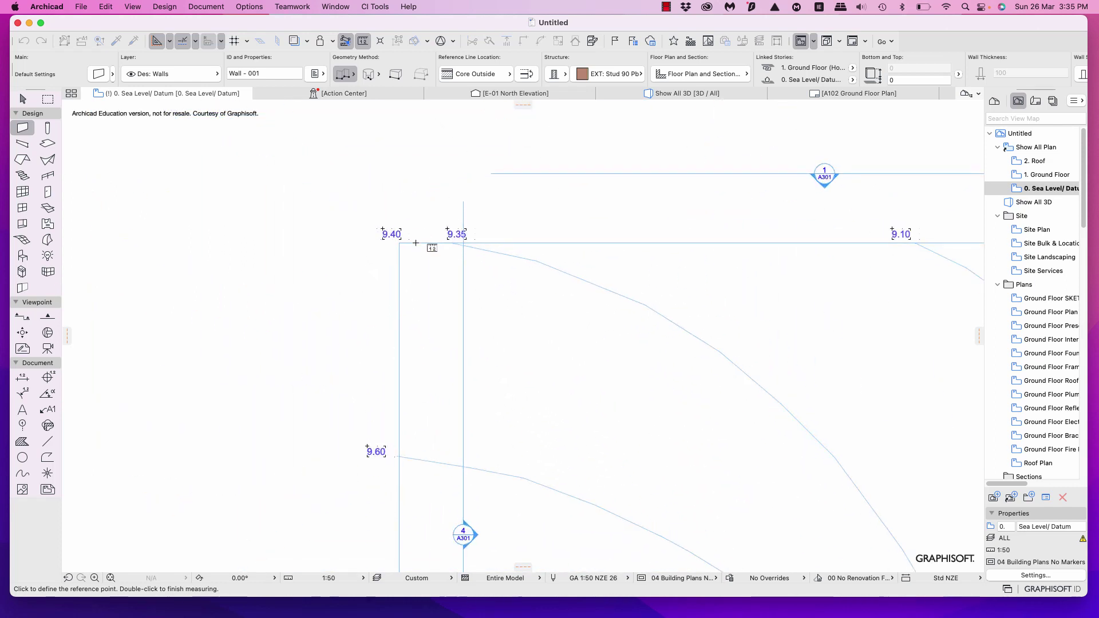
pyautogui.scroll(1, 415, 255)
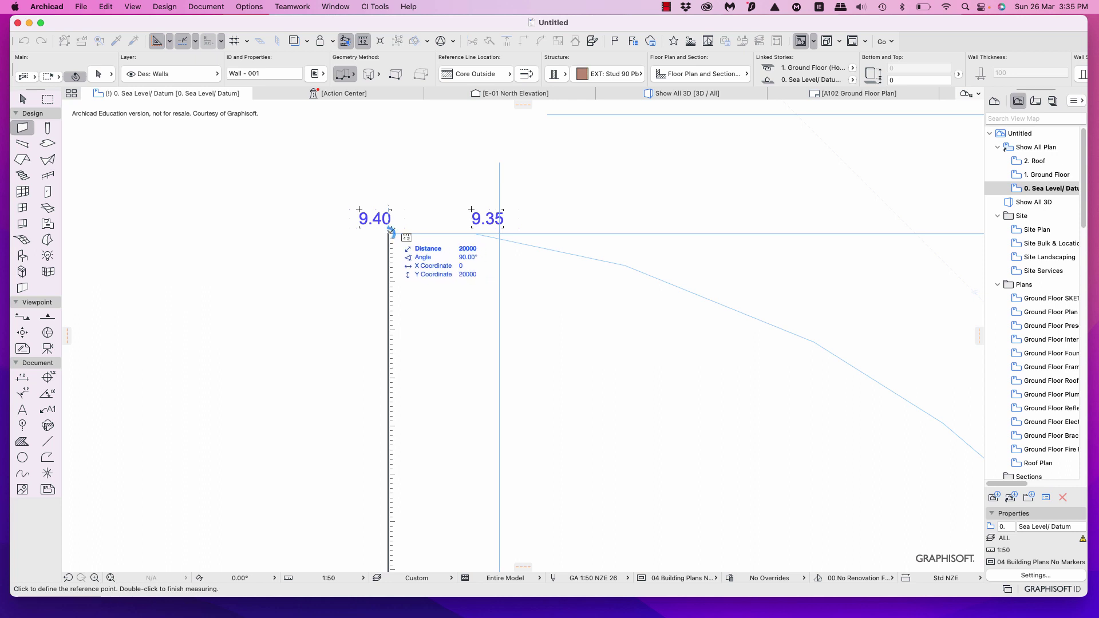
pyautogui.click(388, 233)
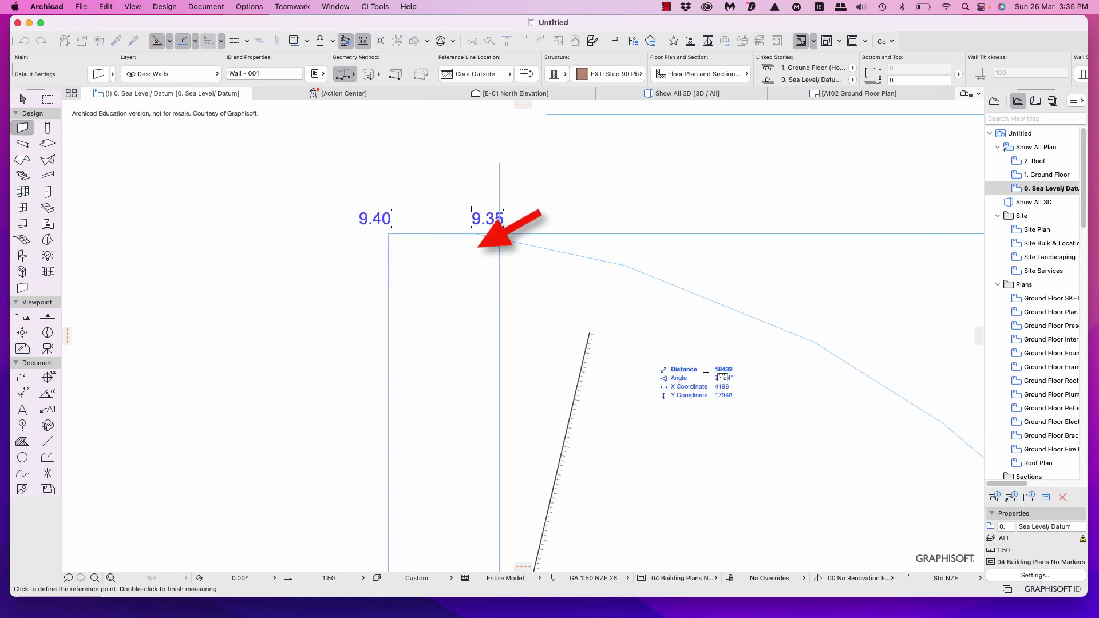
pyautogui.press('Escape')
# Examine the contours and spot levels across the site plan, especially along the upper boundary near the 8.80 corner.
pyautogui.scroll(3, 638, 348)
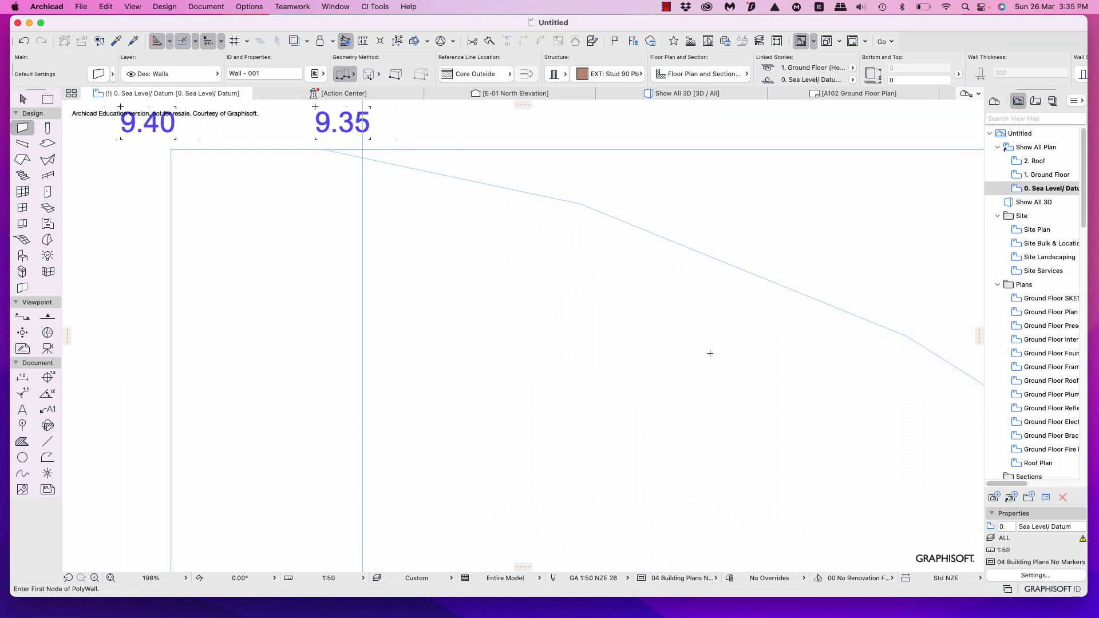
pyautogui.scroll(-6, 712, 353)
pyautogui.moveTo(768, 370); pyautogui.dragTo(548, 294, button='middle')
pyautogui.scroll(-4, 571, 307)
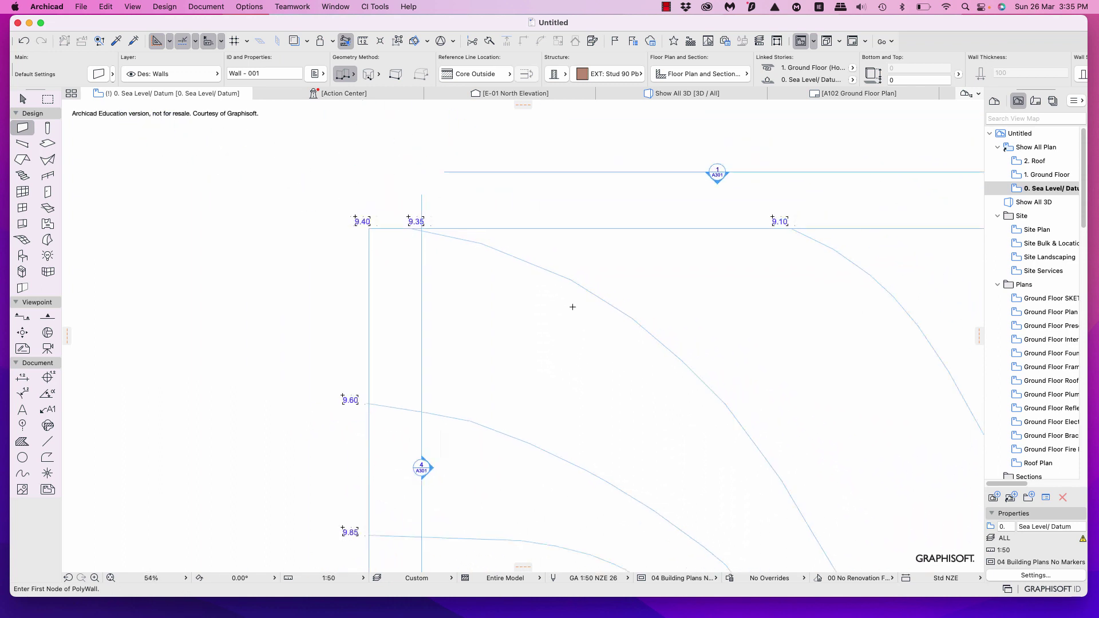
pyautogui.moveTo(628, 315); pyautogui.dragTo(526, 267, button='middle')
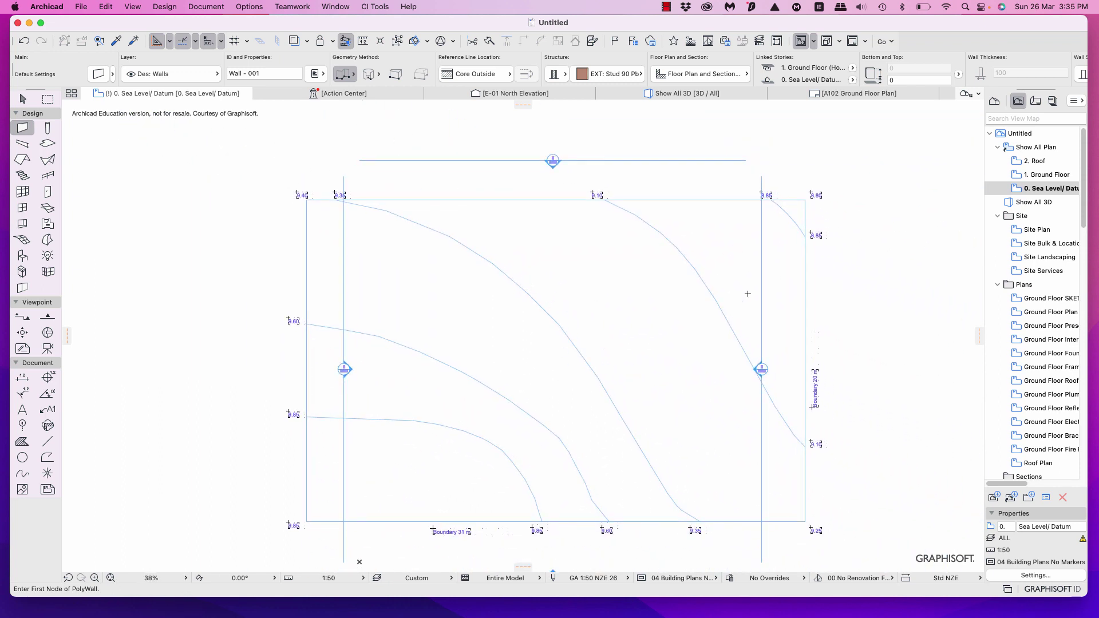
pyautogui.scroll(6, 821, 250)
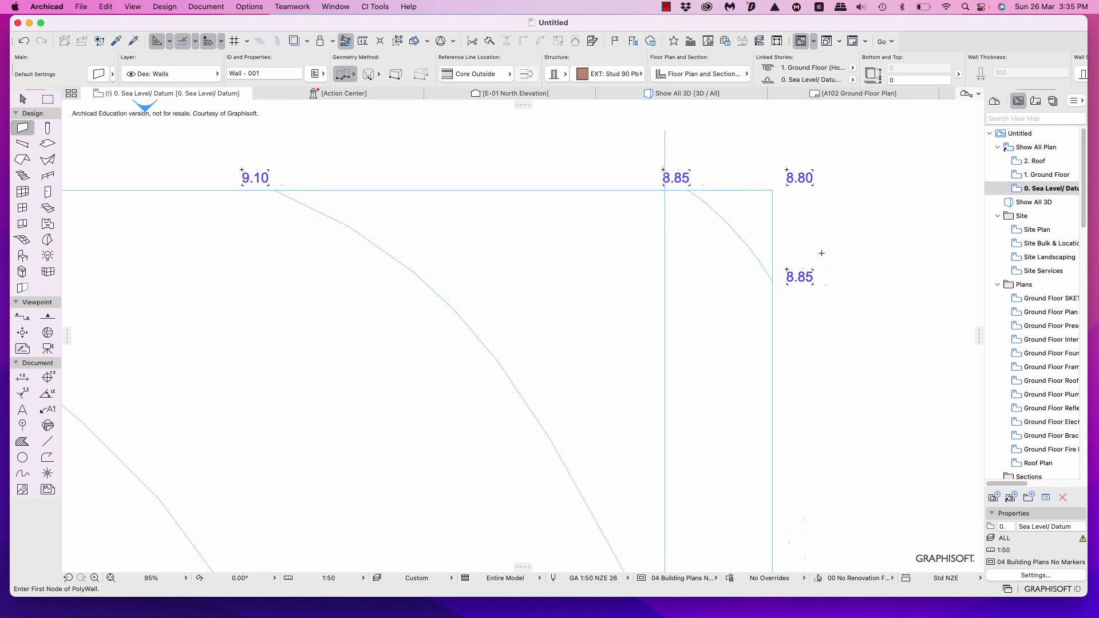
pyautogui.scroll(-6, 826, 214)
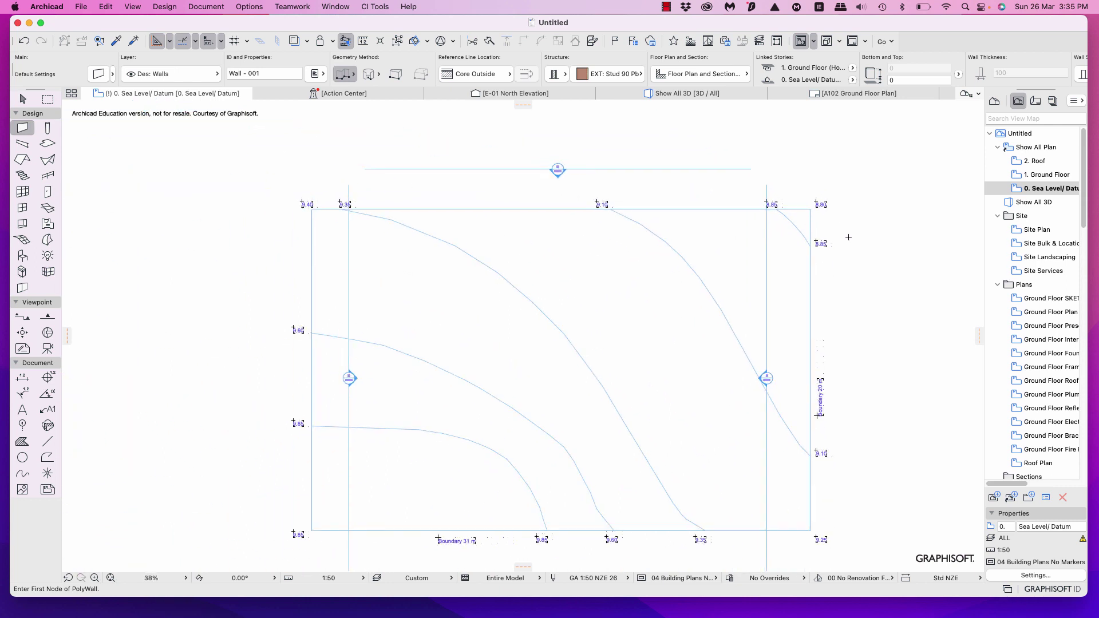
pyautogui.moveTo(850, 238); pyautogui.dragTo(850, 188, button='middle')
pyautogui.scroll(2, 842, 201)
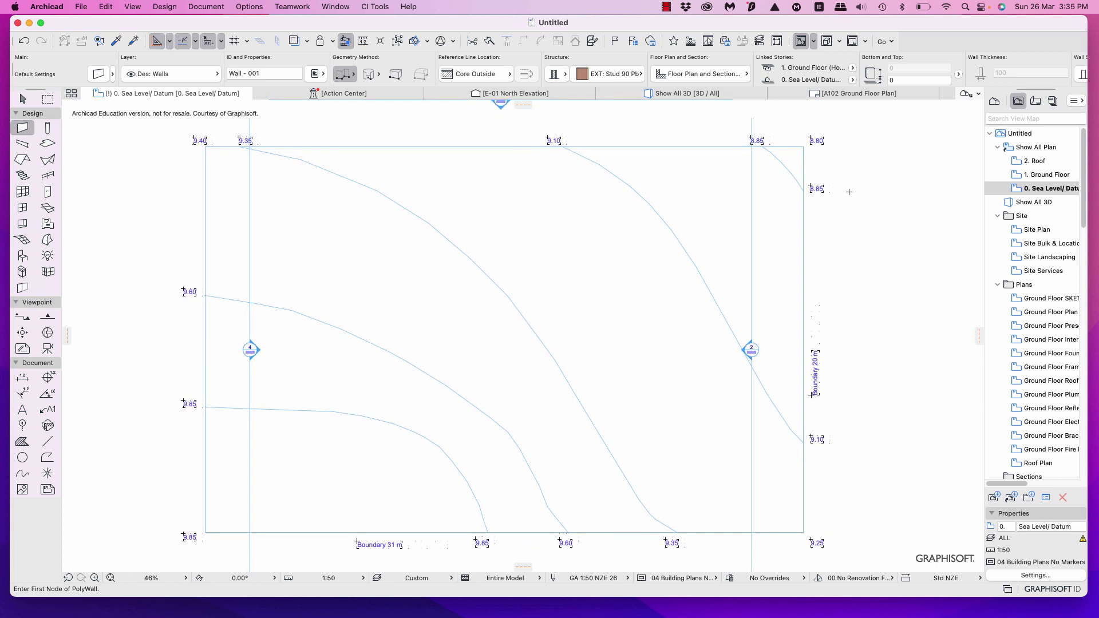
# Open the model view layer settings and find the imported New_Doc_ Floor_Pen layers at the end of the layer list.
pyautogui.click(201, 7)
pyautogui.moveTo(222, 45)
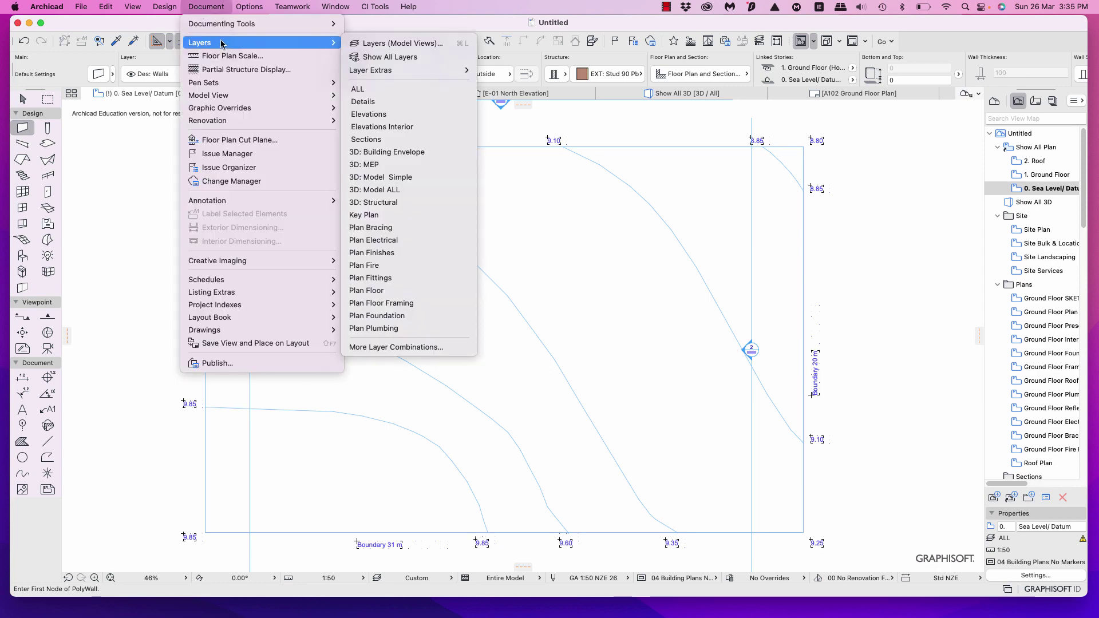
pyautogui.click(367, 45)
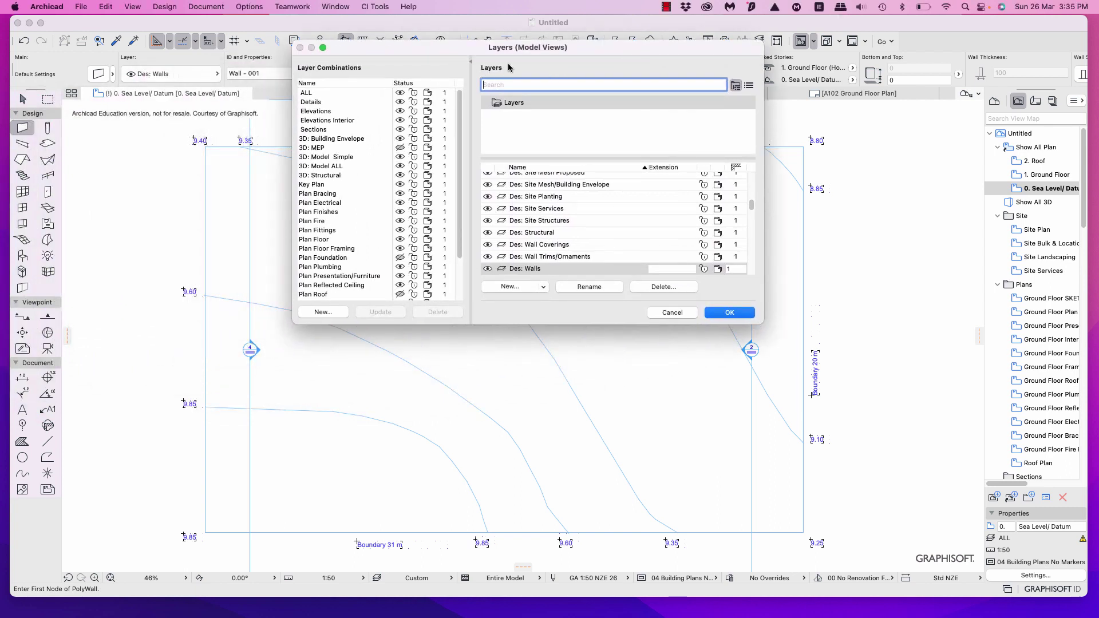
pyautogui.moveTo(753, 206); pyautogui.dragTo(755, 278)
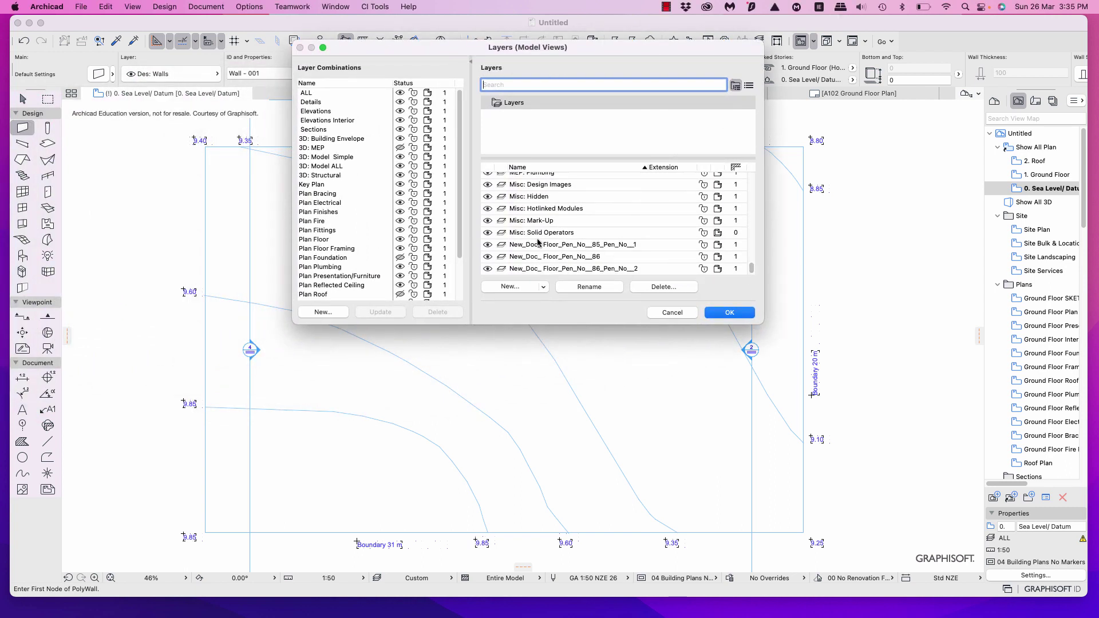
# Hide the three imported New_Doc_ Floor_Pen layers.
pyautogui.click(489, 245)
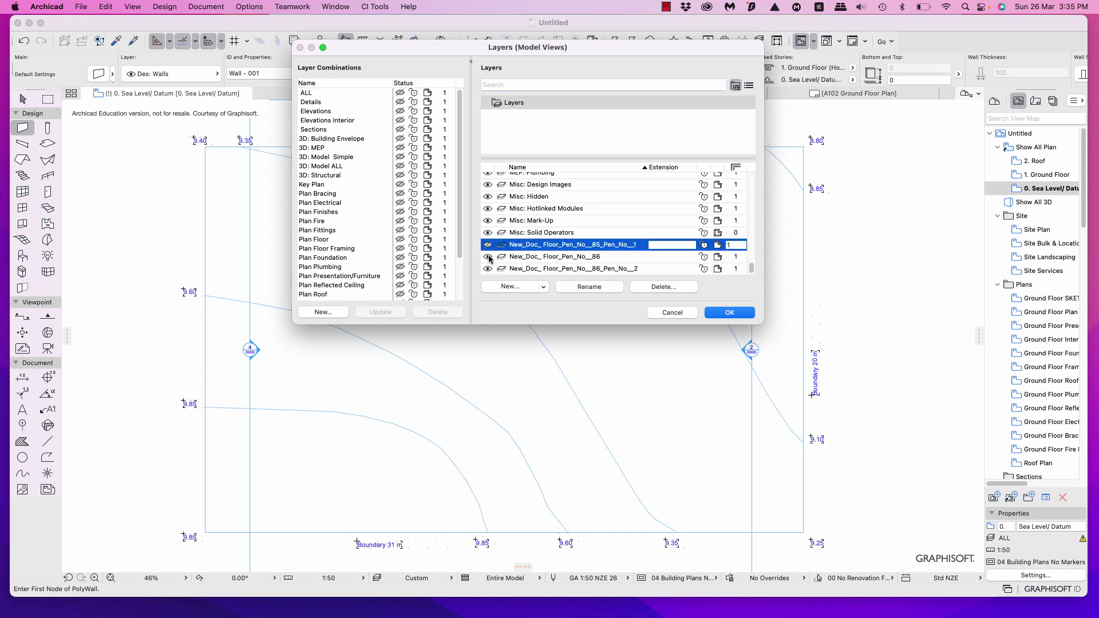
pyautogui.click(488, 257)
pyautogui.click(488, 269)
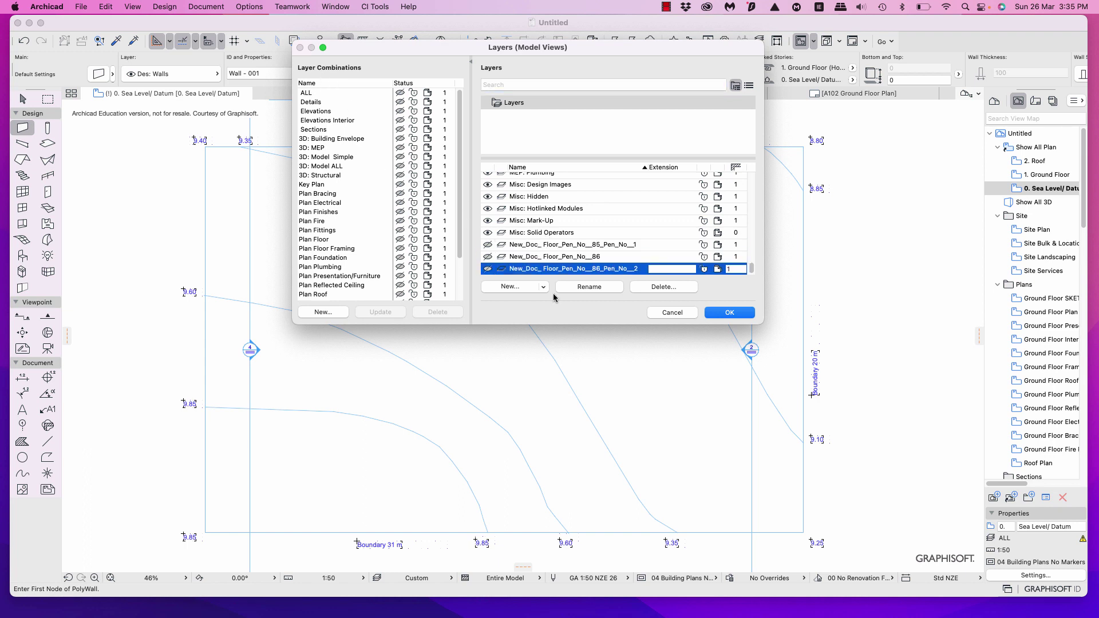
# Make the three imported New_Doc_ Floor_Pen layers visible in the ALL layer combination, update that combination and apply the layer settings.
pyautogui.click(330, 92)
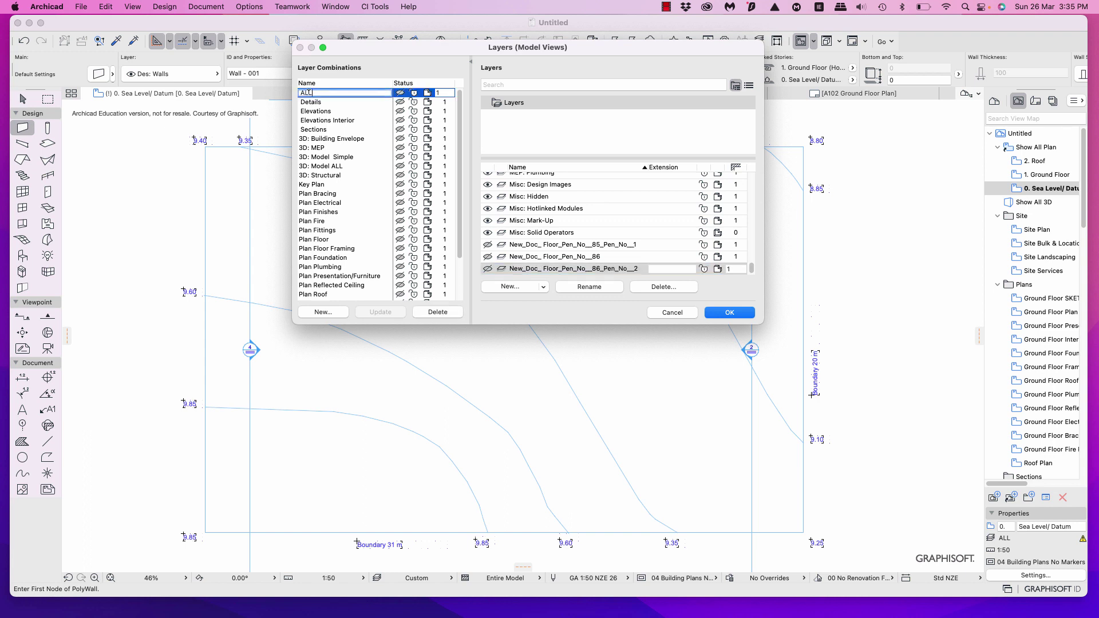
pyautogui.click(488, 244)
pyautogui.click(487, 256)
pyautogui.click(488, 269)
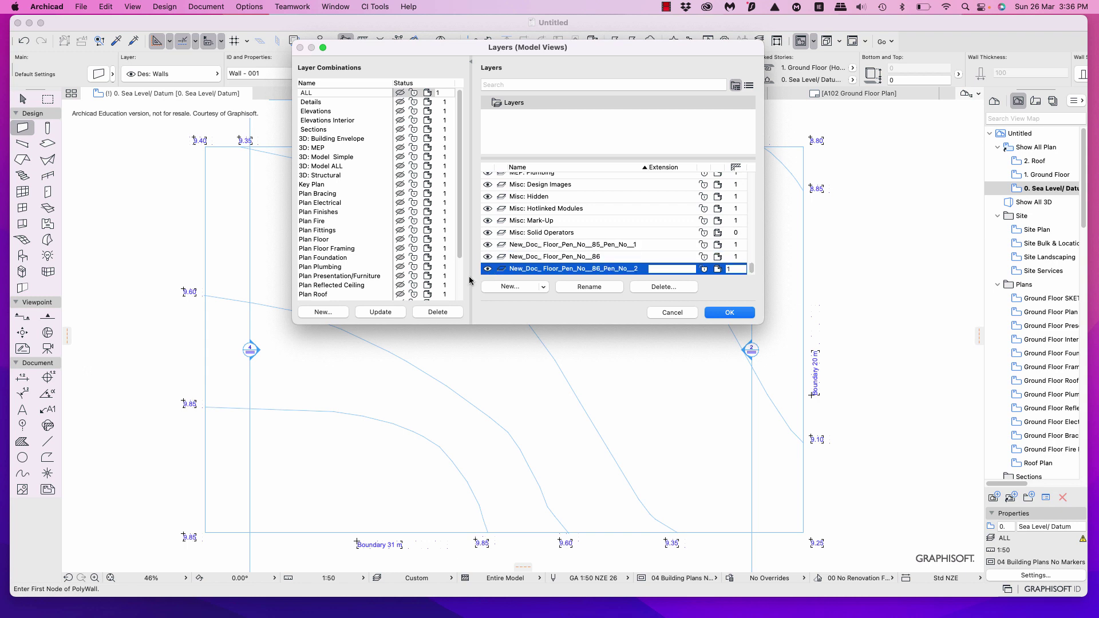
pyautogui.click(380, 312)
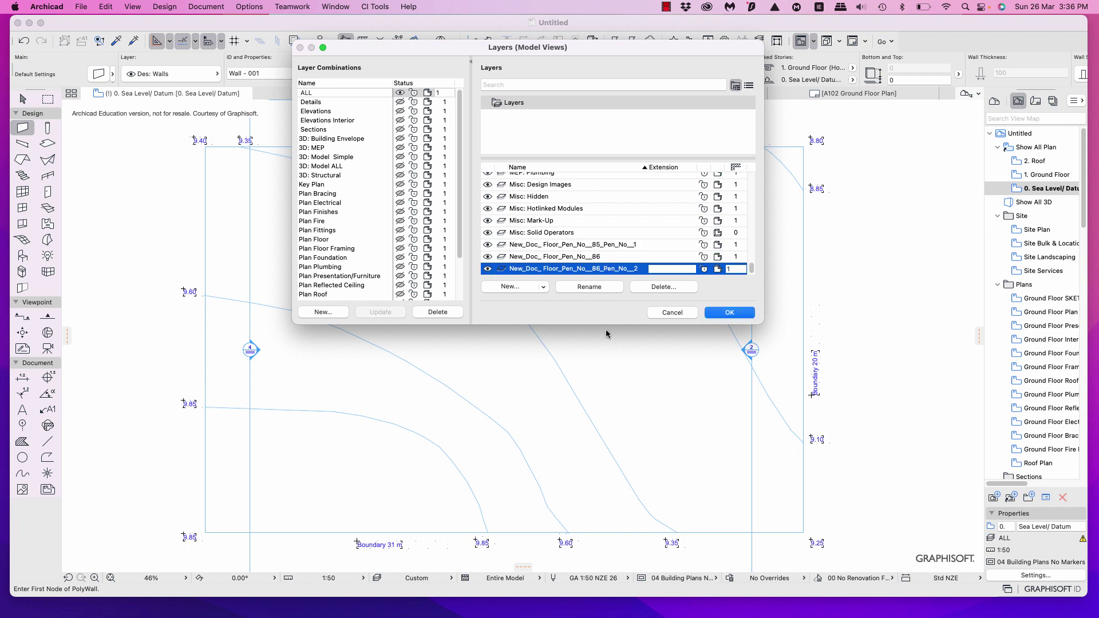
pyautogui.click(731, 312)
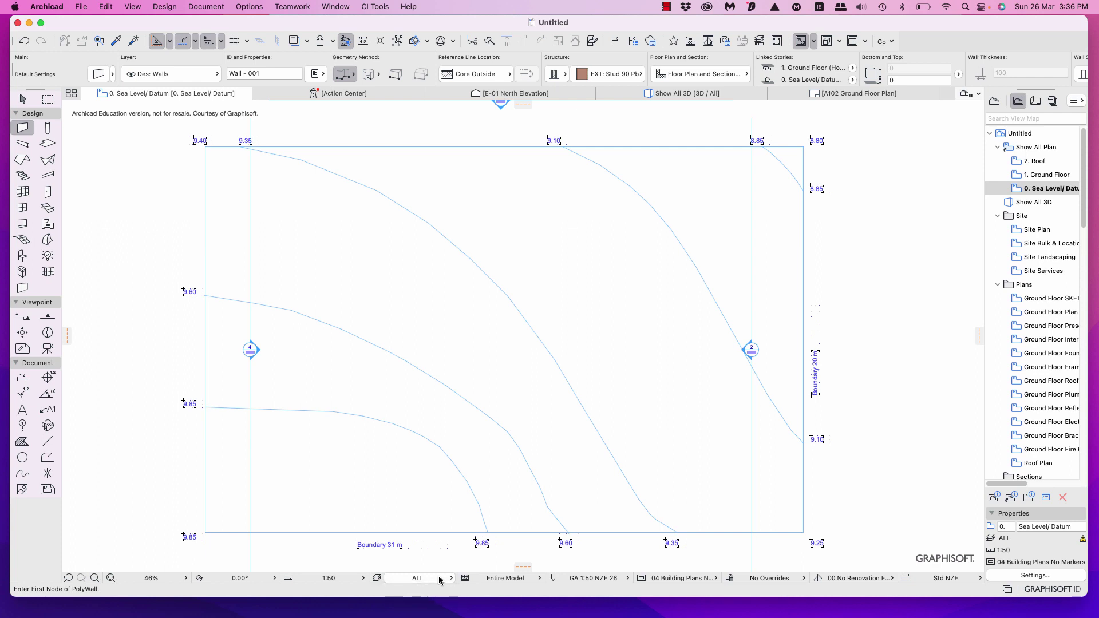
# Compare the spot levels at the site's corners and contour ends to find the lowest and highest points.
pyautogui.scroll(-2, 825, 141)
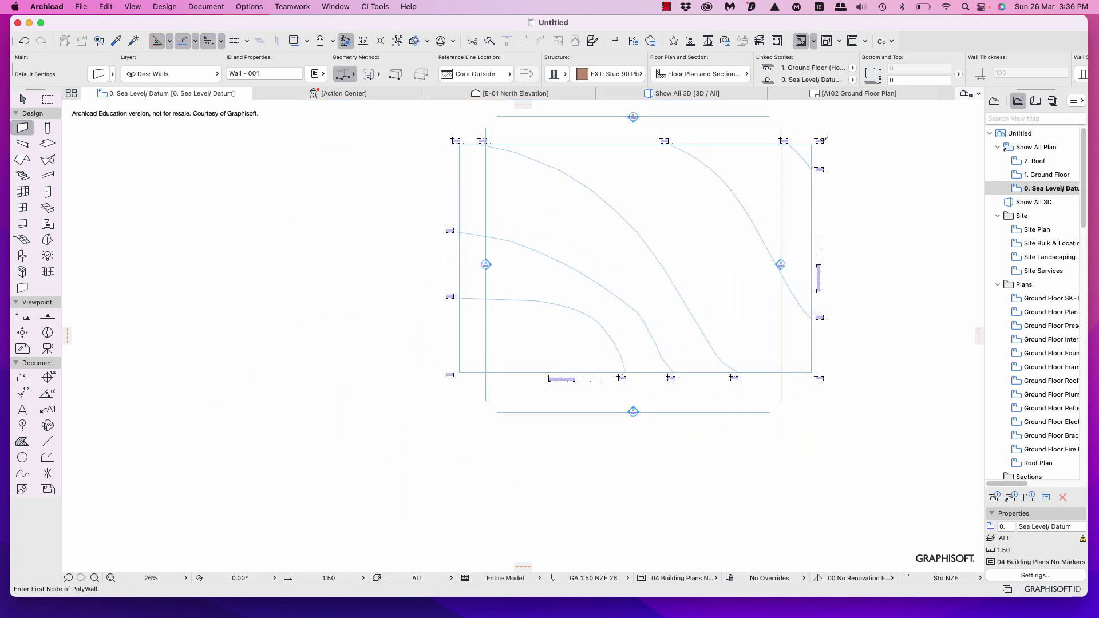
pyautogui.scroll(10, 824, 140)
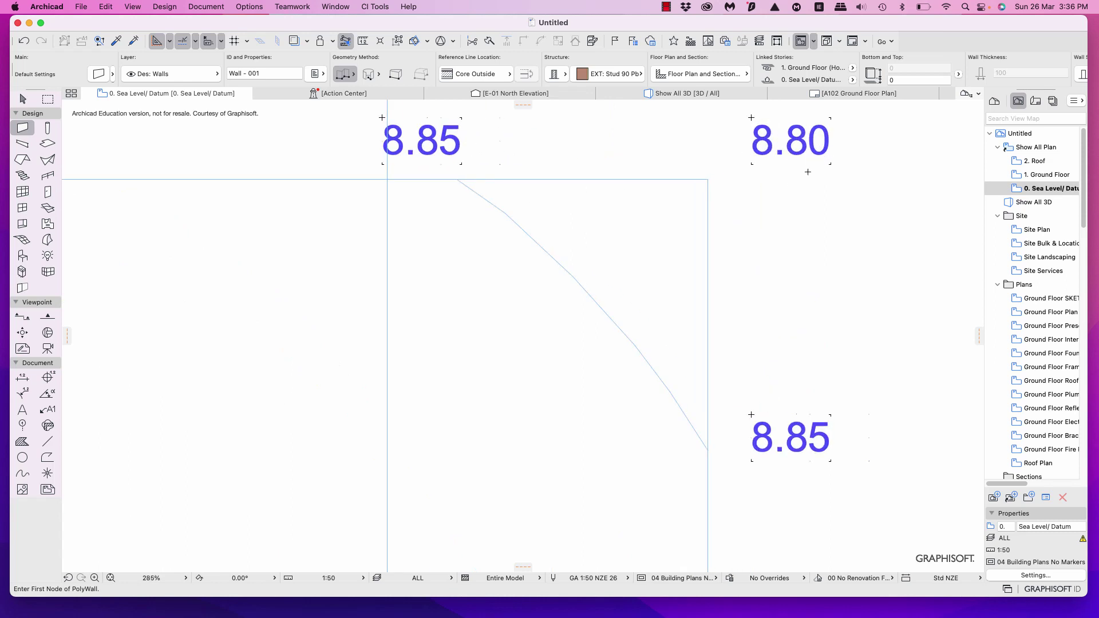
pyautogui.scroll(-9, 808, 172)
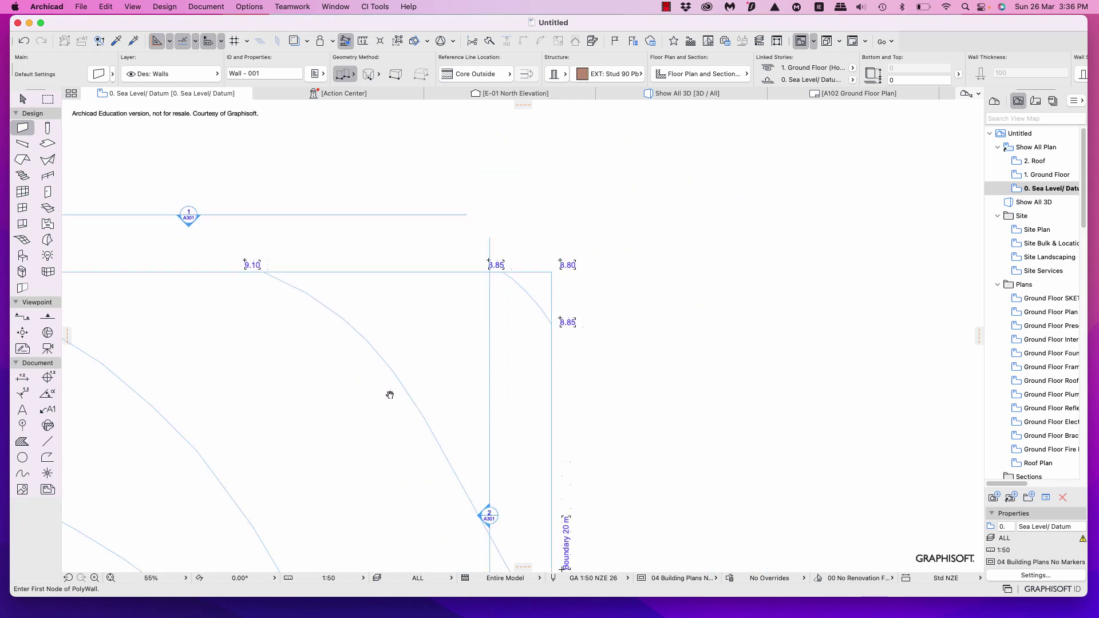
pyautogui.moveTo(390, 395); pyautogui.dragTo(630, 282, button='middle')
pyautogui.moveTo(258, 472); pyautogui.dragTo(380, 297, button='middle')
pyautogui.scroll(1, 226, 430)
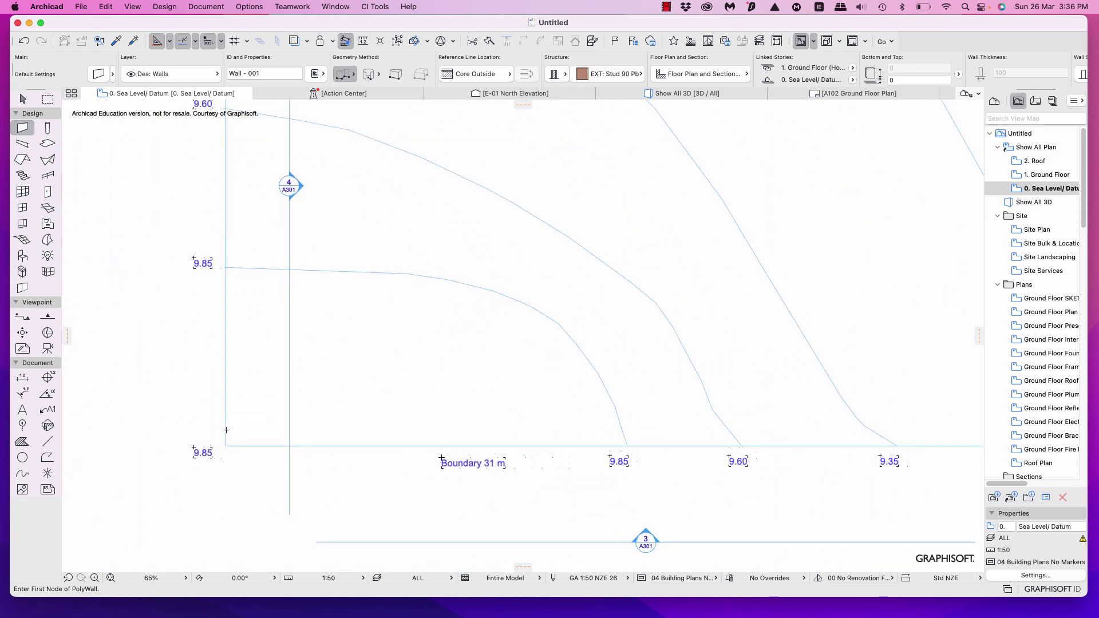
pyautogui.scroll(3, 226, 430)
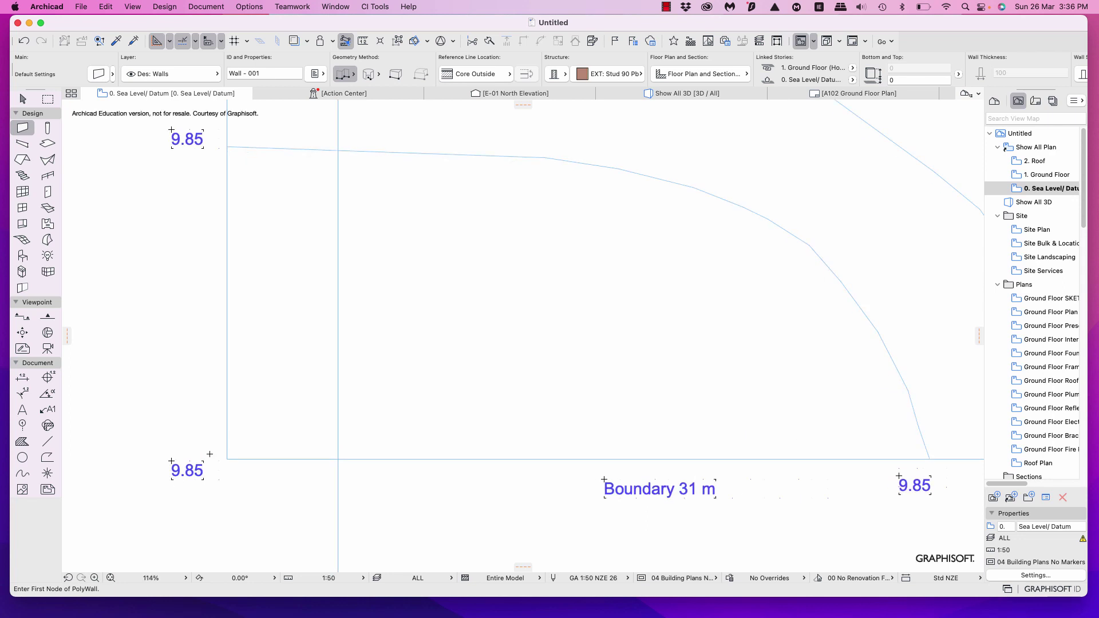
pyautogui.scroll(-6, 209, 454)
pyautogui.scroll(2, 487, 377)
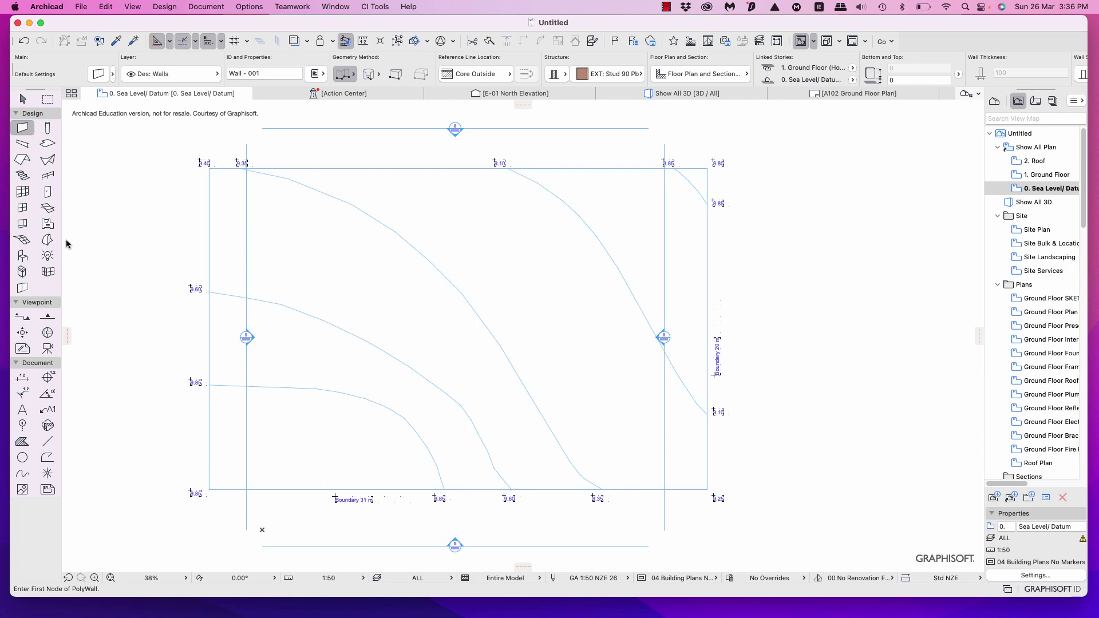
# In the Mesh tool's default settings, set the base elevation to 8500 and the mesh height to 1500.
pyautogui.click(22, 240)
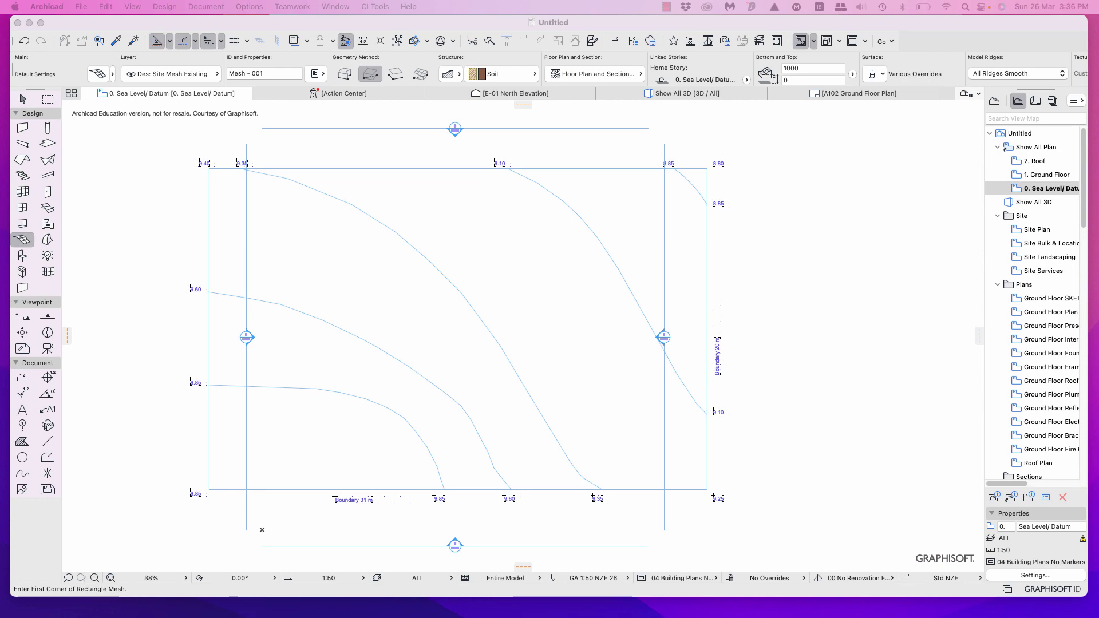
pyautogui.doubleClick(23, 240)
pyautogui.moveTo(334, 143); pyautogui.dragTo(542, 43)
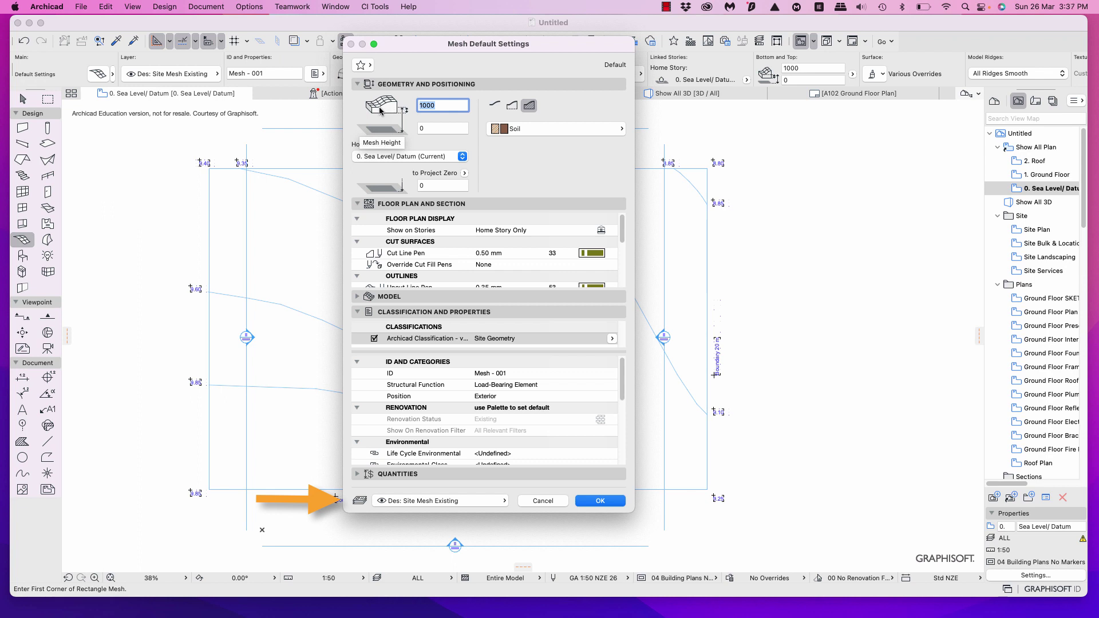
pyautogui.click(430, 128)
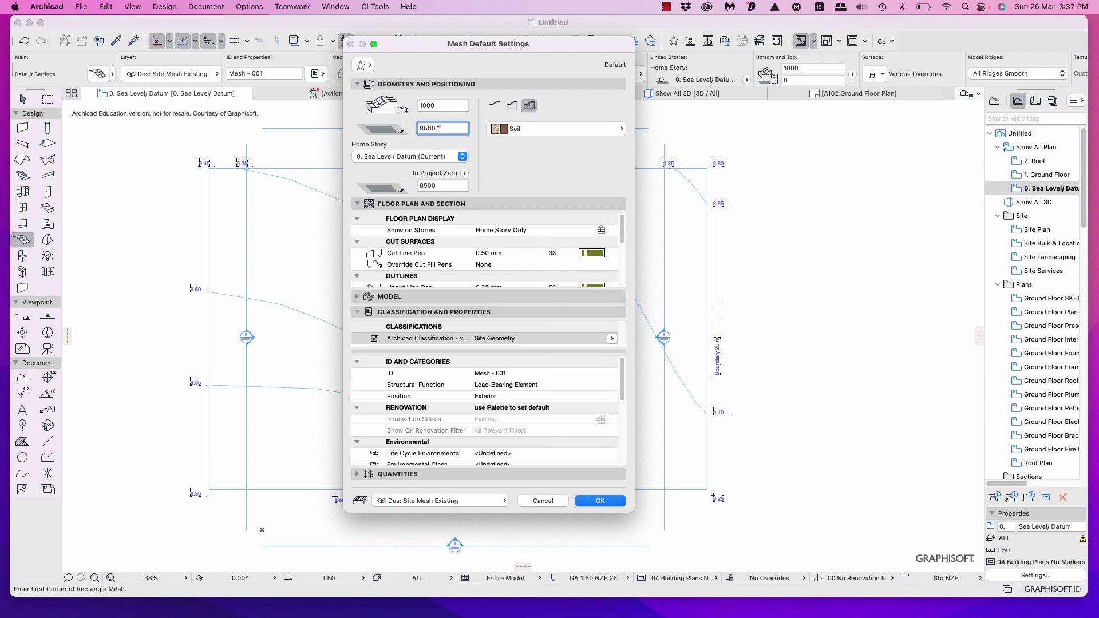
pyautogui.click(441, 102)
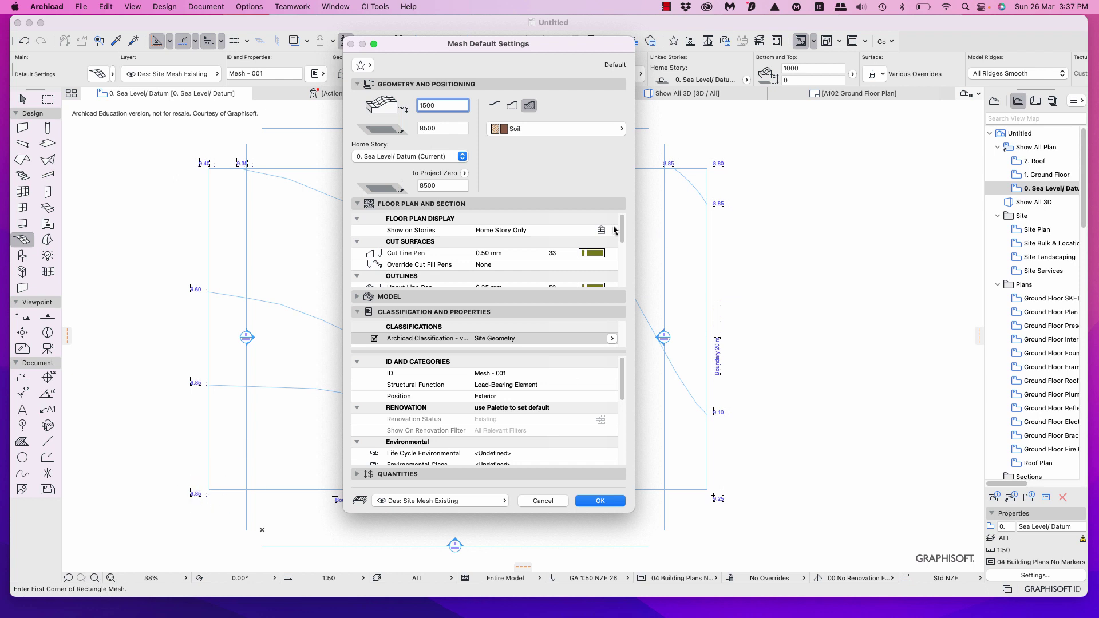
# Turn off Cover Fills for the mesh's floor plan display and accept the default settings.
pyautogui.moveTo(623, 224); pyautogui.dragTo(561, 258)
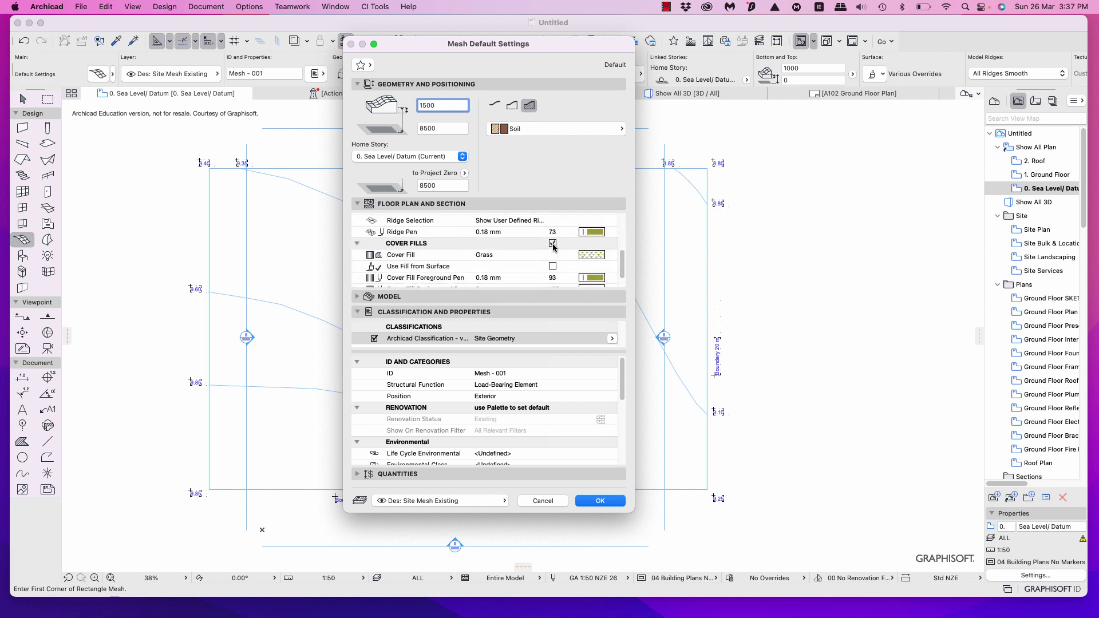
pyautogui.click(553, 244)
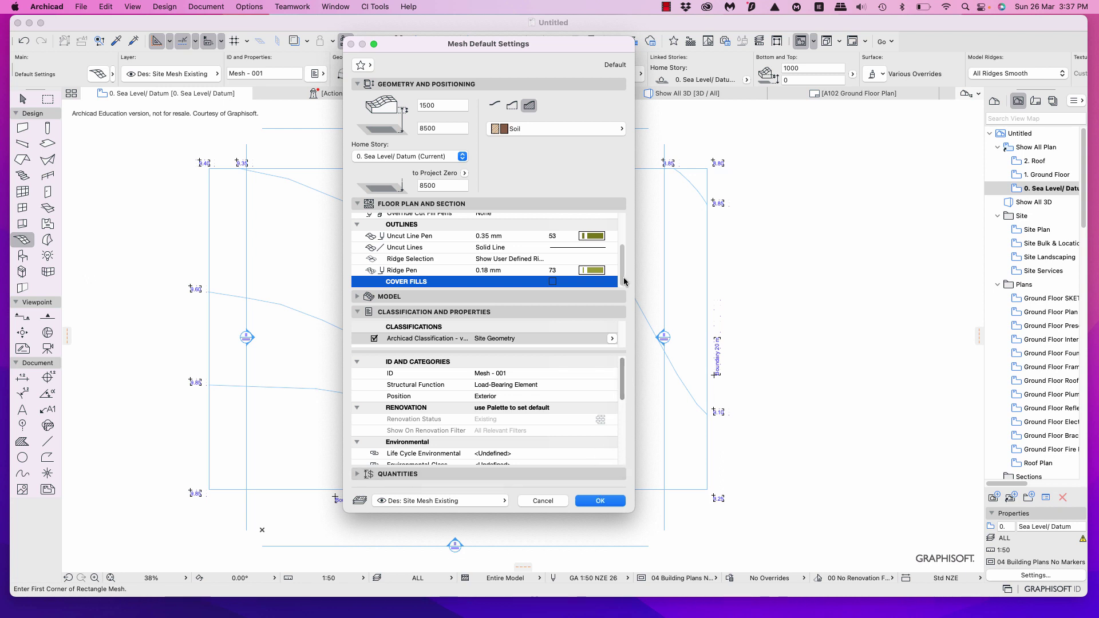
pyautogui.moveTo(622, 282); pyautogui.dragTo(627, 225)
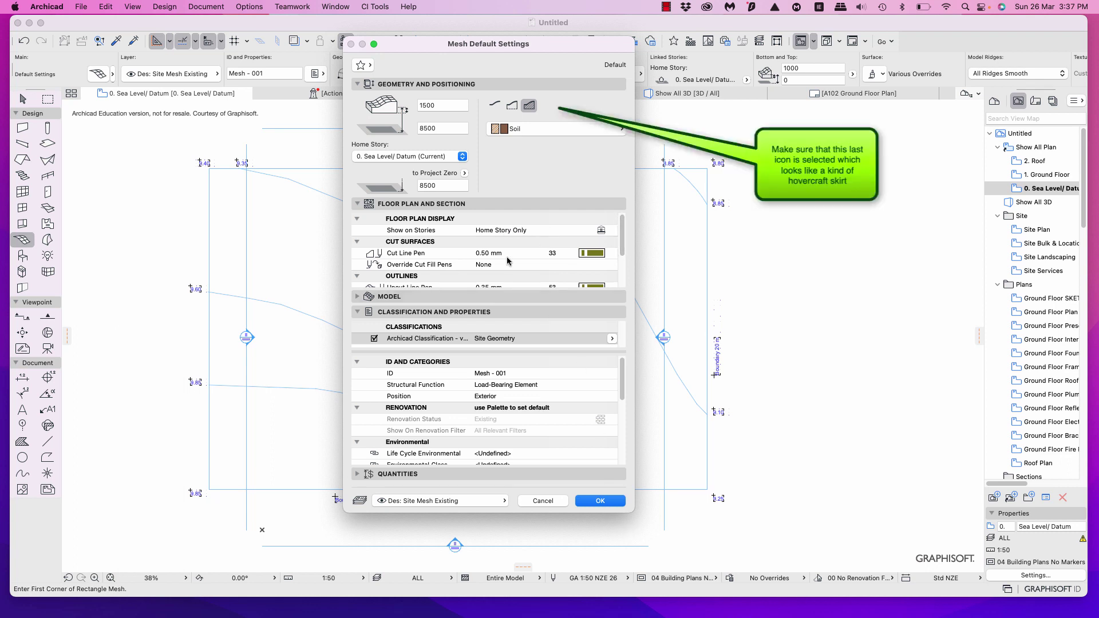
pyautogui.click(607, 502)
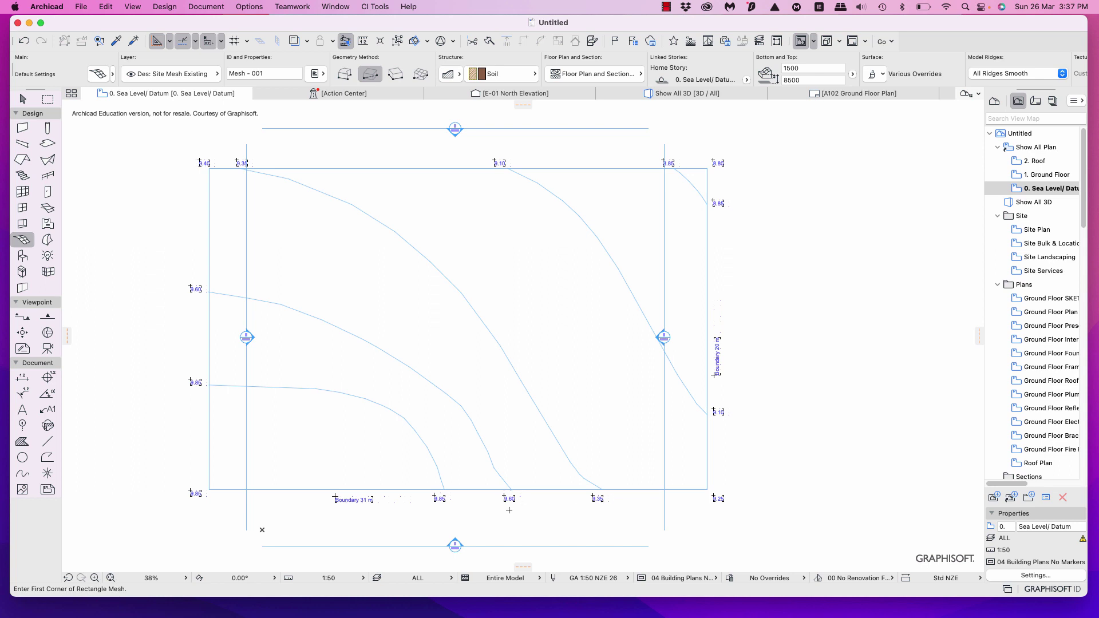
pyautogui.scroll(-3, 509, 511)
pyautogui.scroll(3, 502, 518)
pyautogui.moveTo(502, 519); pyautogui.dragTo(585, 470, button='middle')
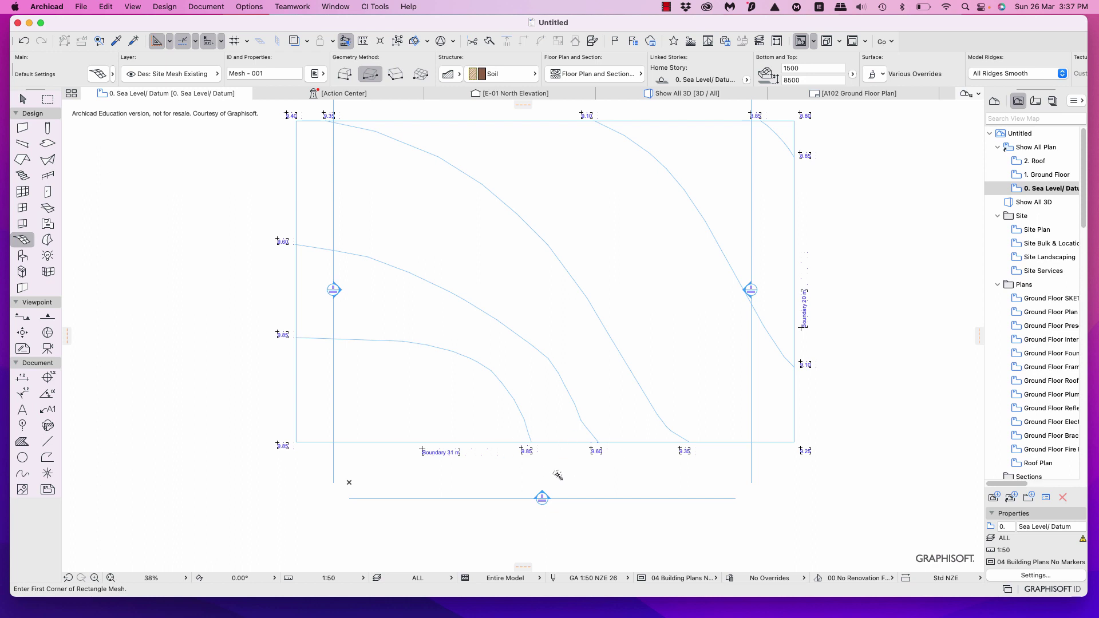
# Create the site mesh from the imported boundary rectangle by tracing its outline with the Magic Wand.
pyautogui.scroll(3, 558, 475)
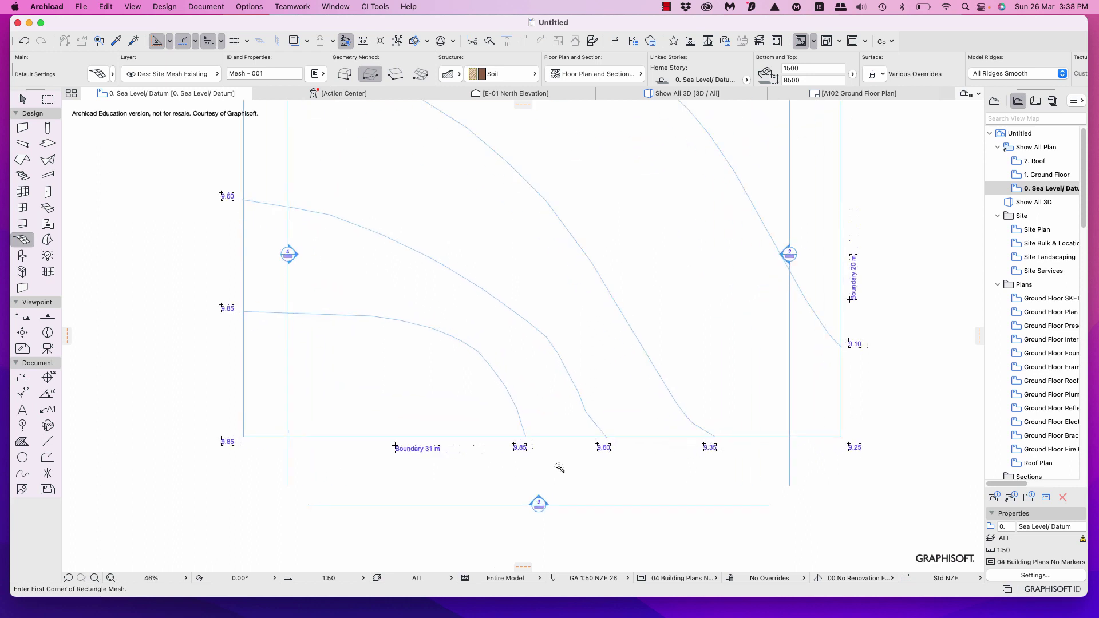
pyautogui.click(543, 438)
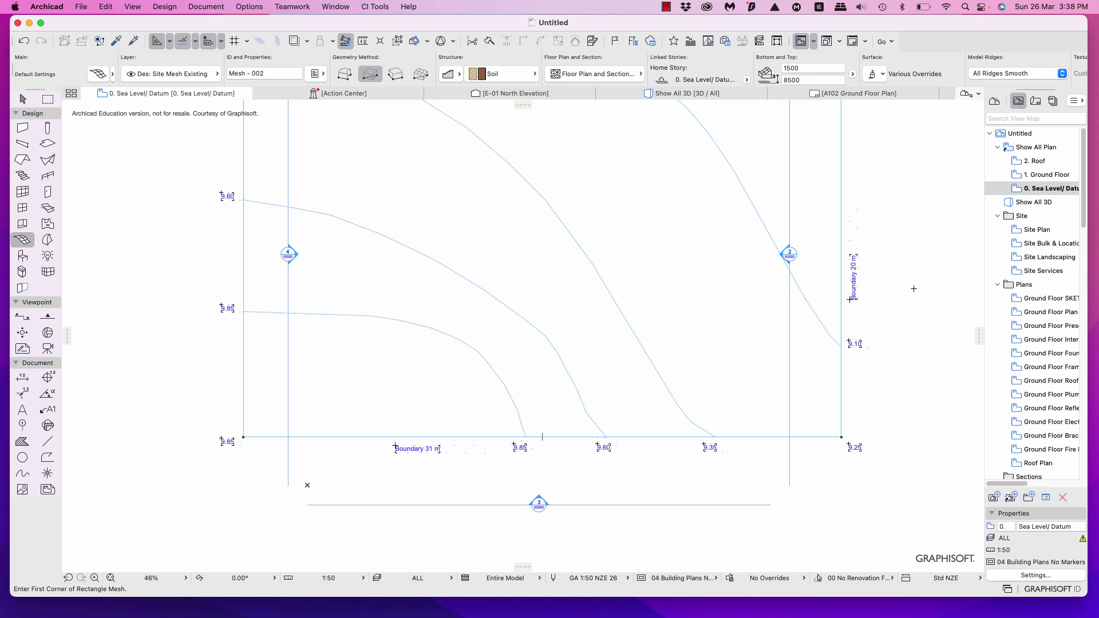
pyautogui.scroll(-3, 914, 289)
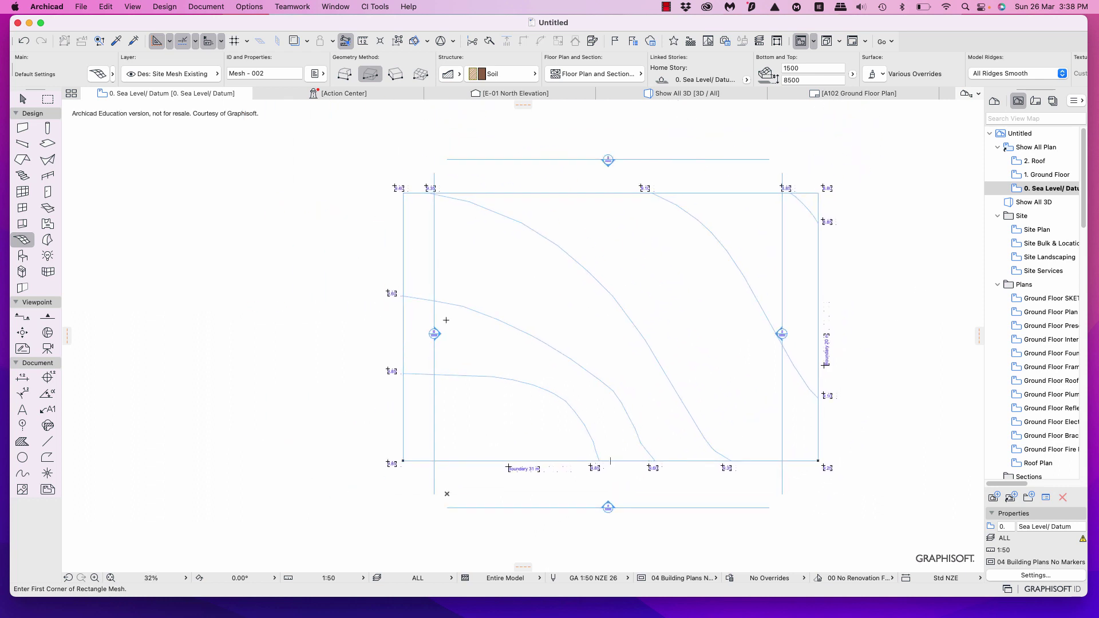
# Select all meshes and show only the selected site mesh in 3D to check its shape.
pyautogui.click(108, 7)
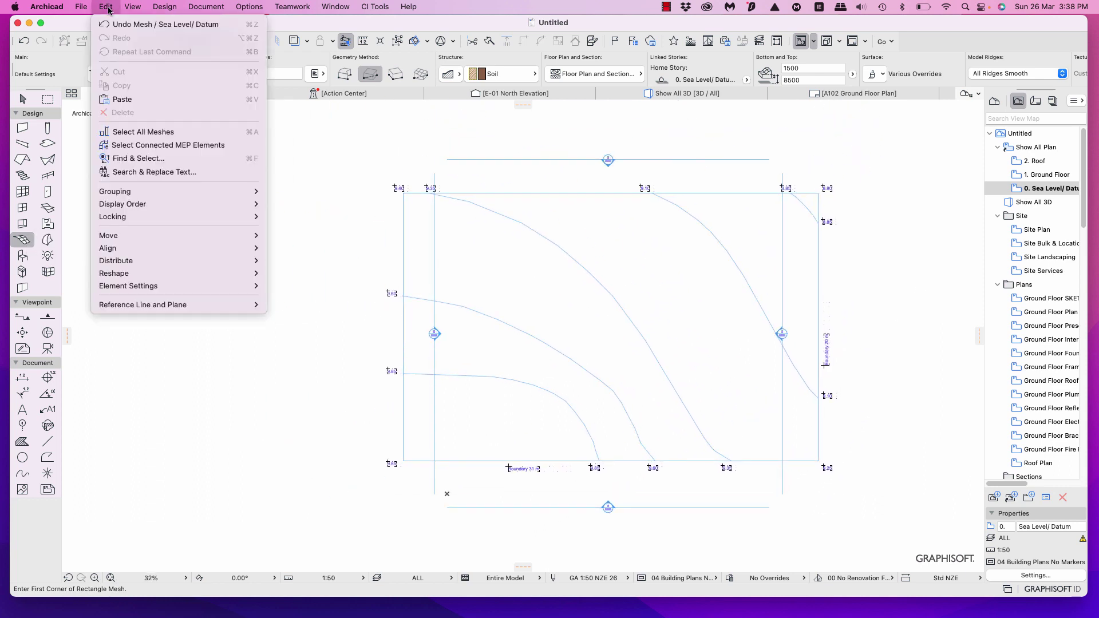
pyautogui.click(147, 132)
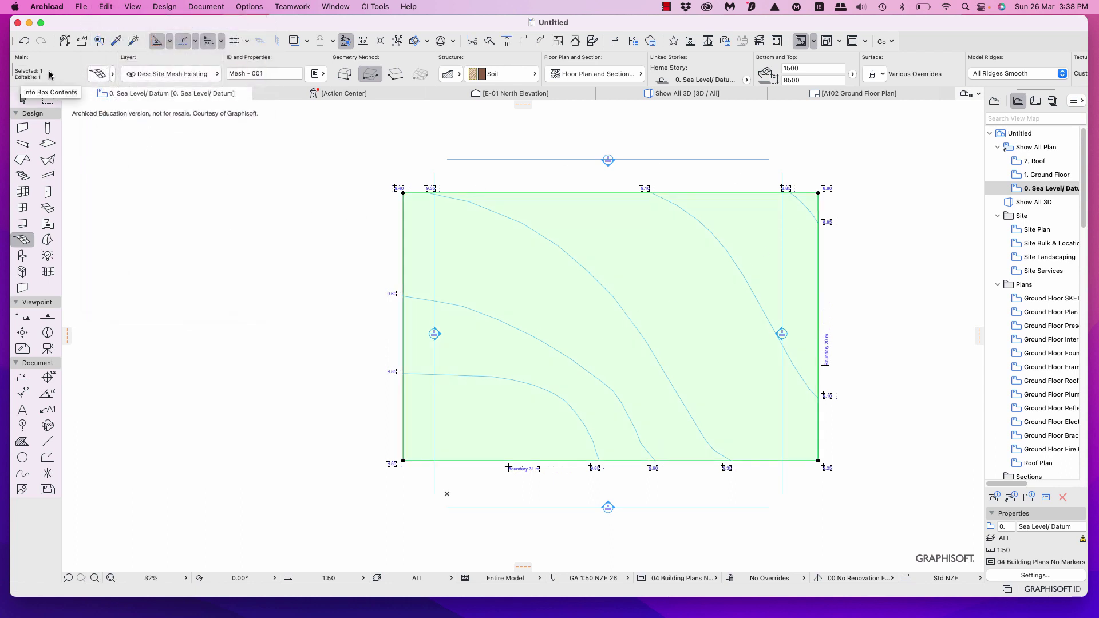
pyautogui.rightClick(220, 182)
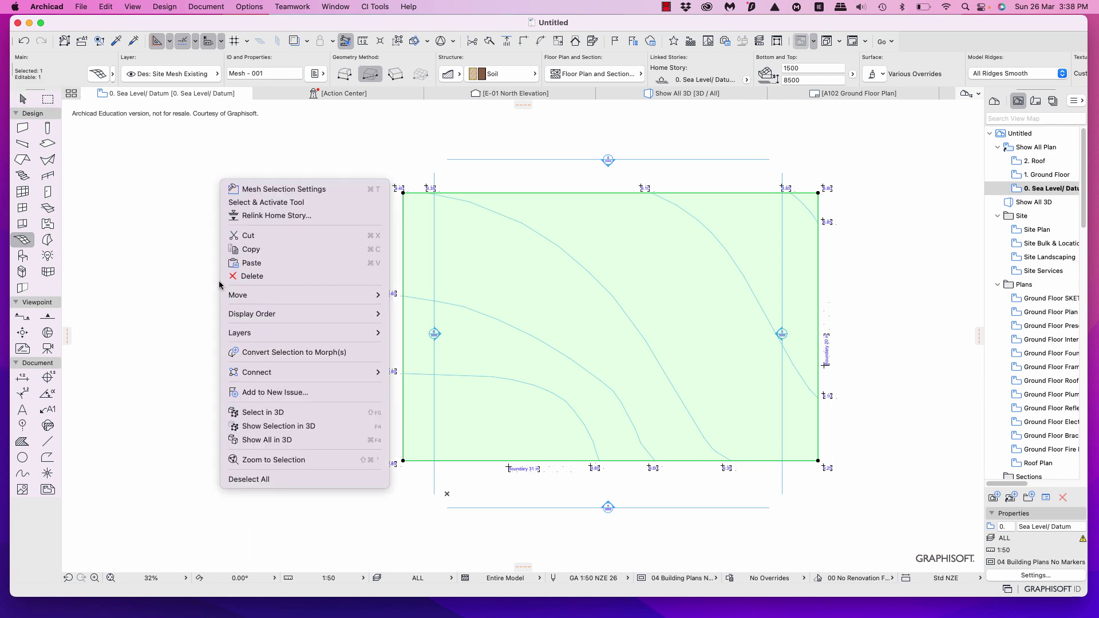
pyautogui.click(308, 426)
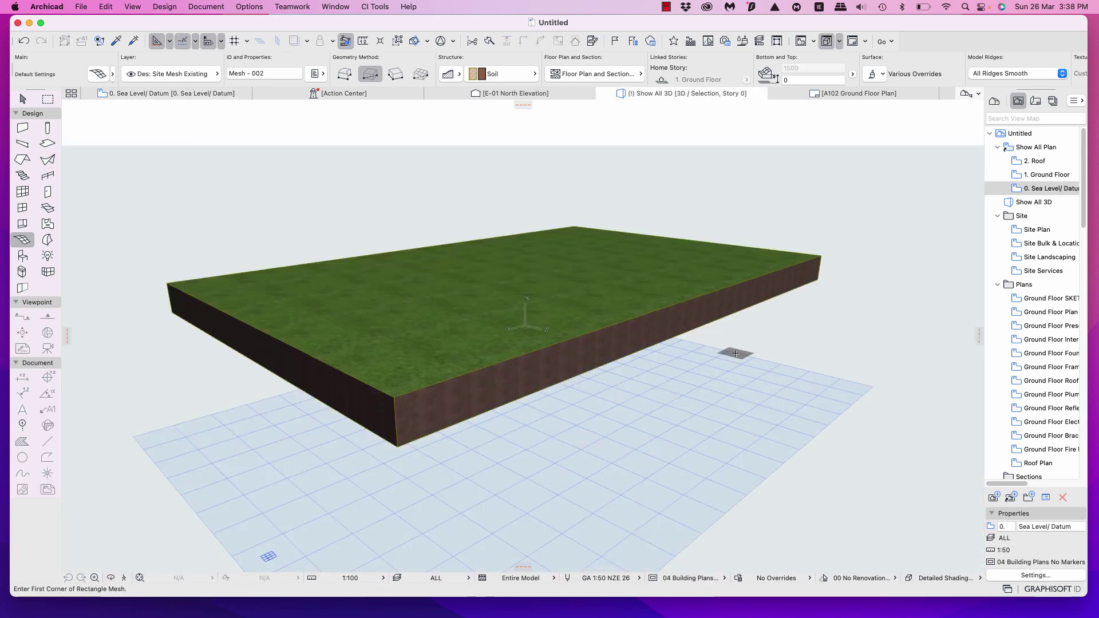
pyautogui.moveTo(735, 353)
pyautogui.keyDown('shift'); pyautogui.mouseDown(button='middle')
pyautogui.moveTo(665, 304)
pyautogui.moveTo(510, 334)
pyautogui.moveTo(749, 350)
pyautogui.mouseUp(button='middle'); pyautogui.keyUp('shift')
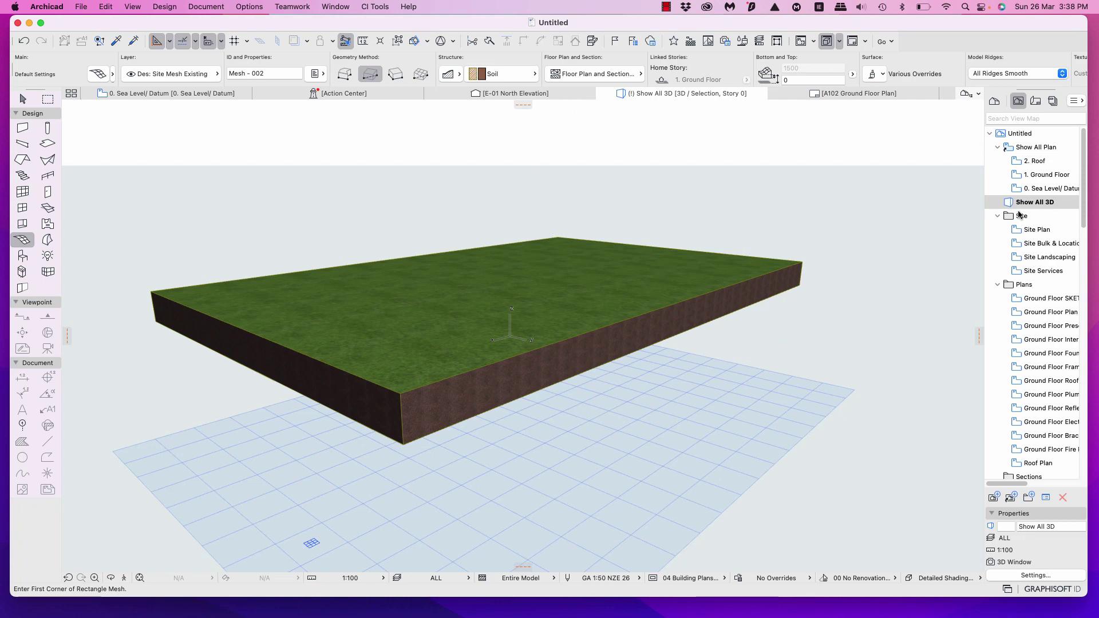
# On the 0. Sea Level/ Datum plan, add the 8.85 contour to the mesh as new points with No Surface Fitting.
pyautogui.click(1049, 189)
pyautogui.doubleClick(1049, 189)
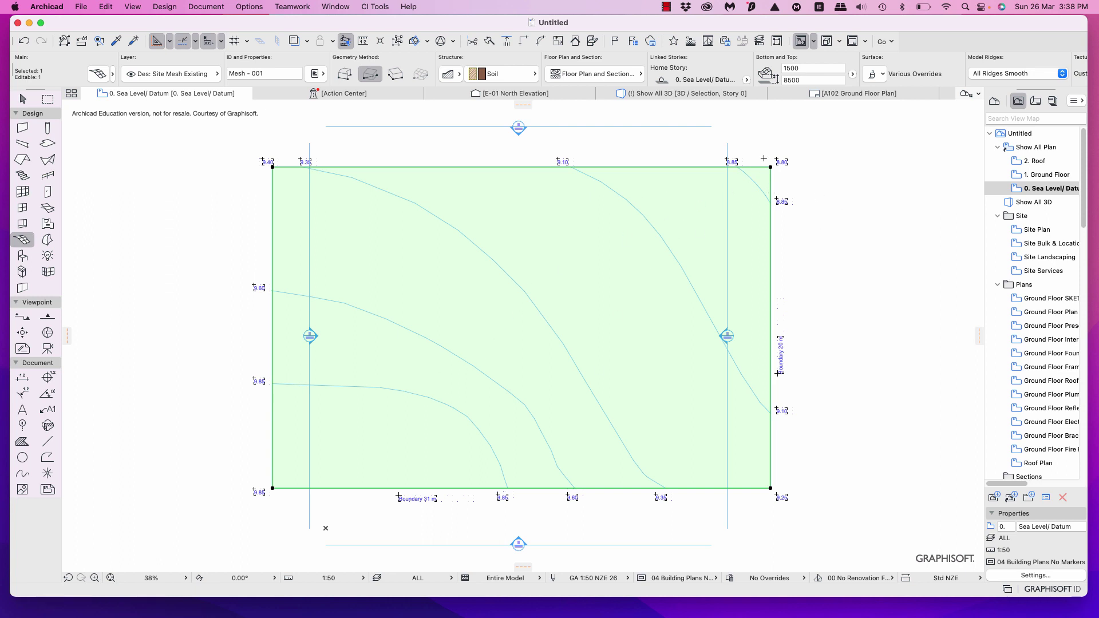
pyautogui.scroll(-2, 764, 158)
pyautogui.scroll(4, 786, 167)
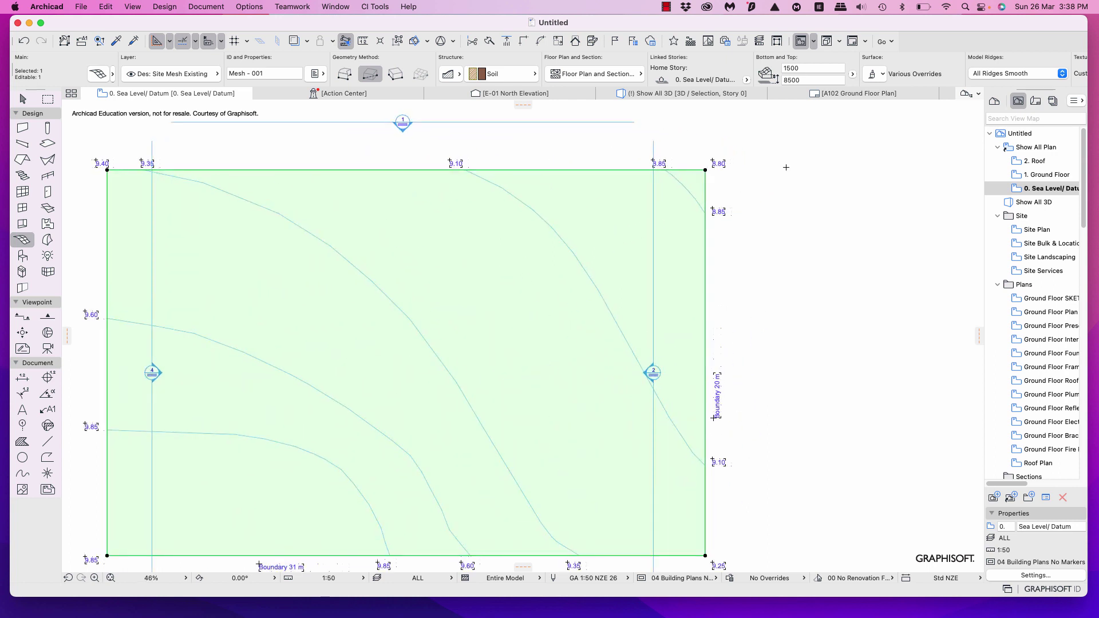
pyautogui.scroll(6, 787, 168)
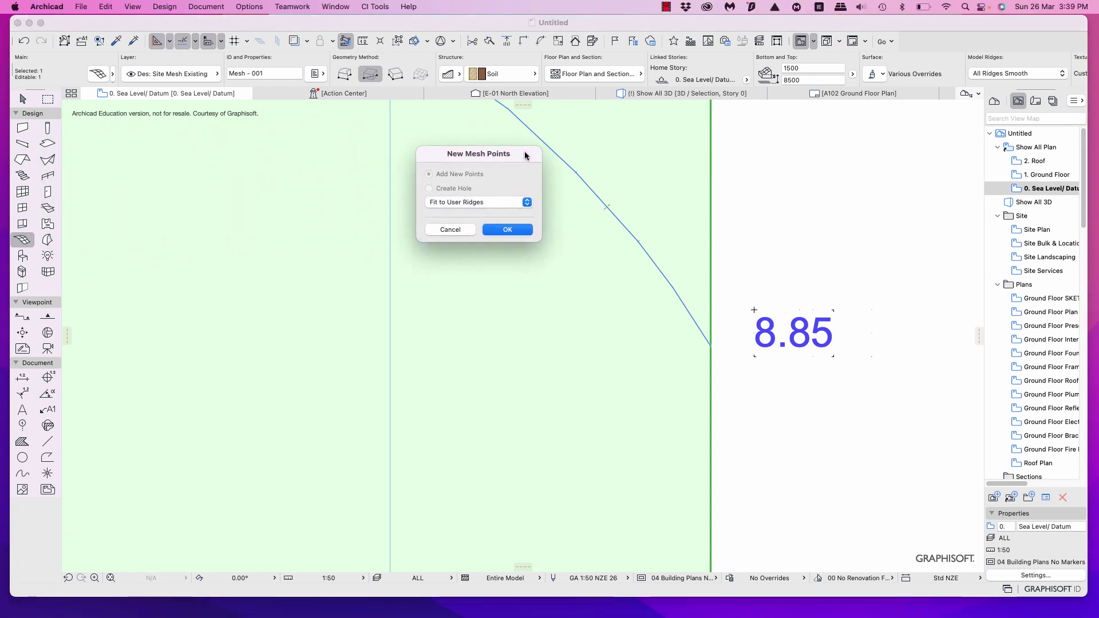
pyautogui.click(527, 202)
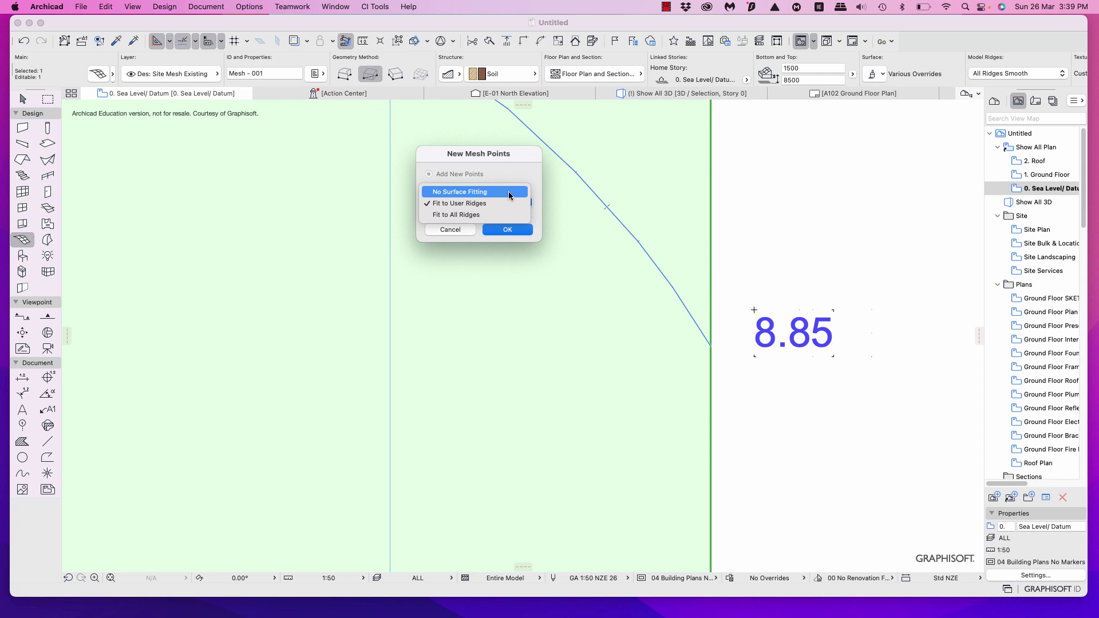
pyautogui.click(509, 193)
pyautogui.click(506, 229)
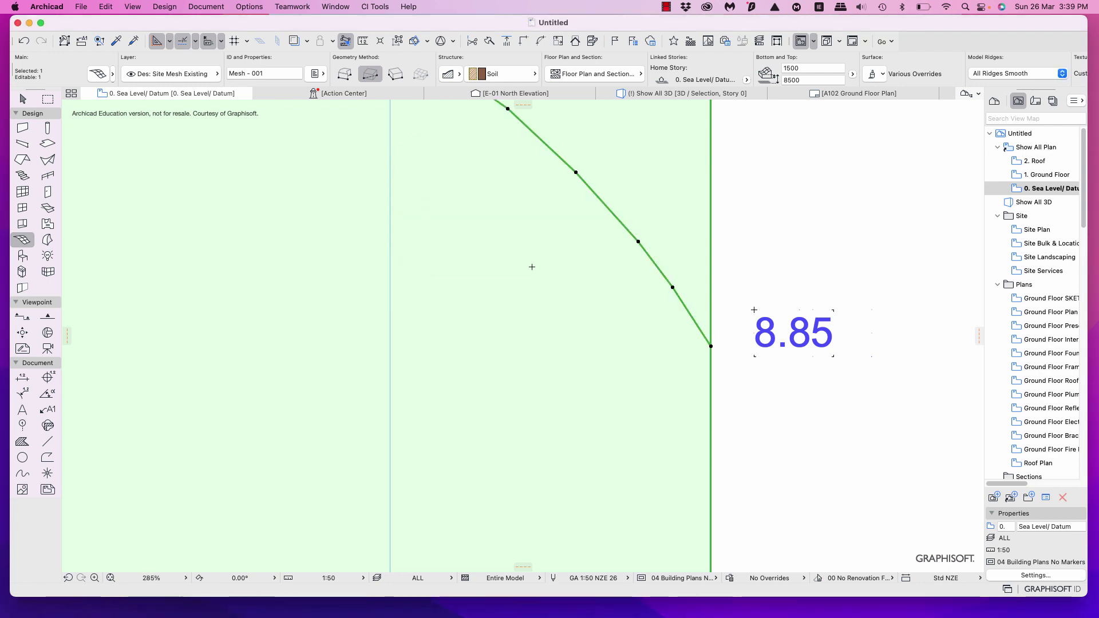
# Examine the added points along the 8.85 contour and clear the mesh selection.
pyautogui.scroll(-5, 577, 300)
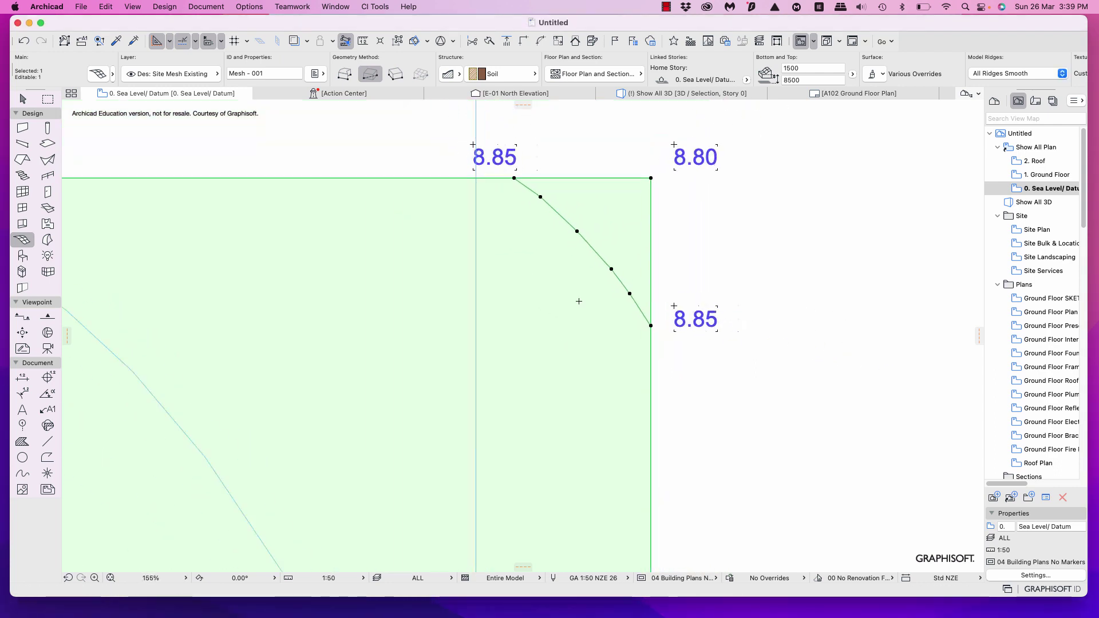
pyautogui.scroll(3, 579, 301)
pyautogui.scroll(2, 677, 218)
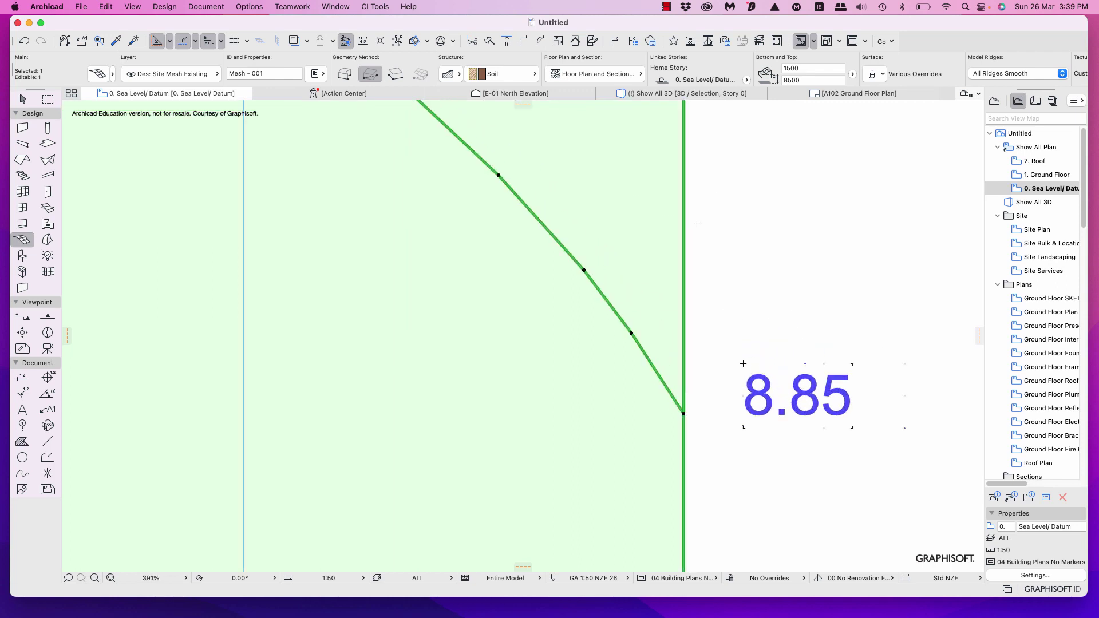
pyautogui.scroll(-2, 719, 223)
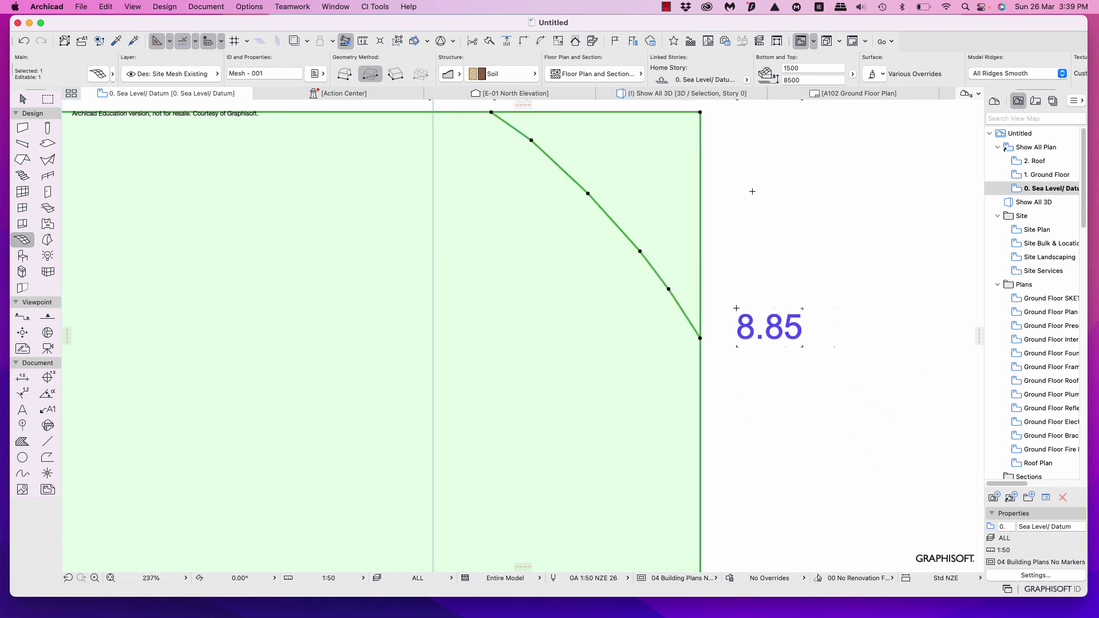
pyautogui.rightClick(792, 159)
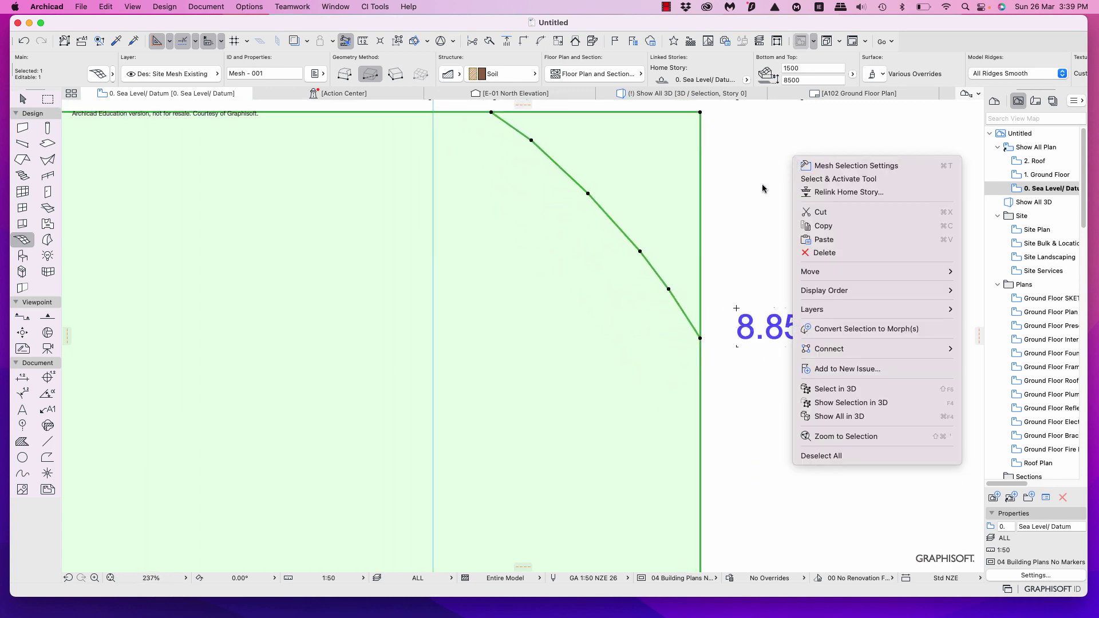
pyautogui.press('Escape')
pyautogui.press('Escape')
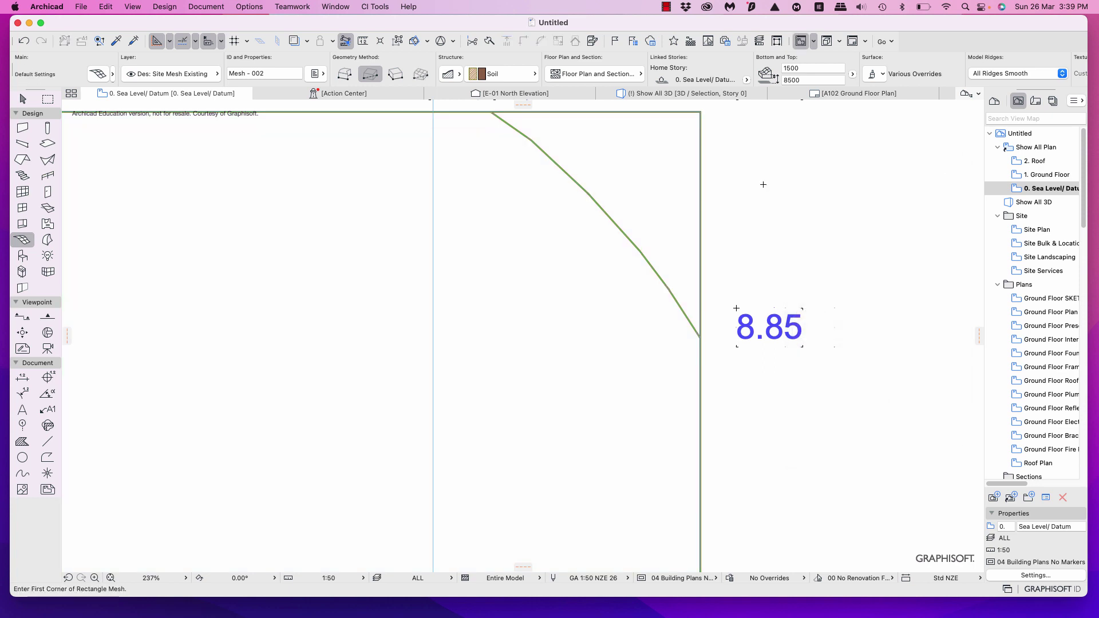
pyautogui.rightClick(792, 159)
pyautogui.click(824, 209)
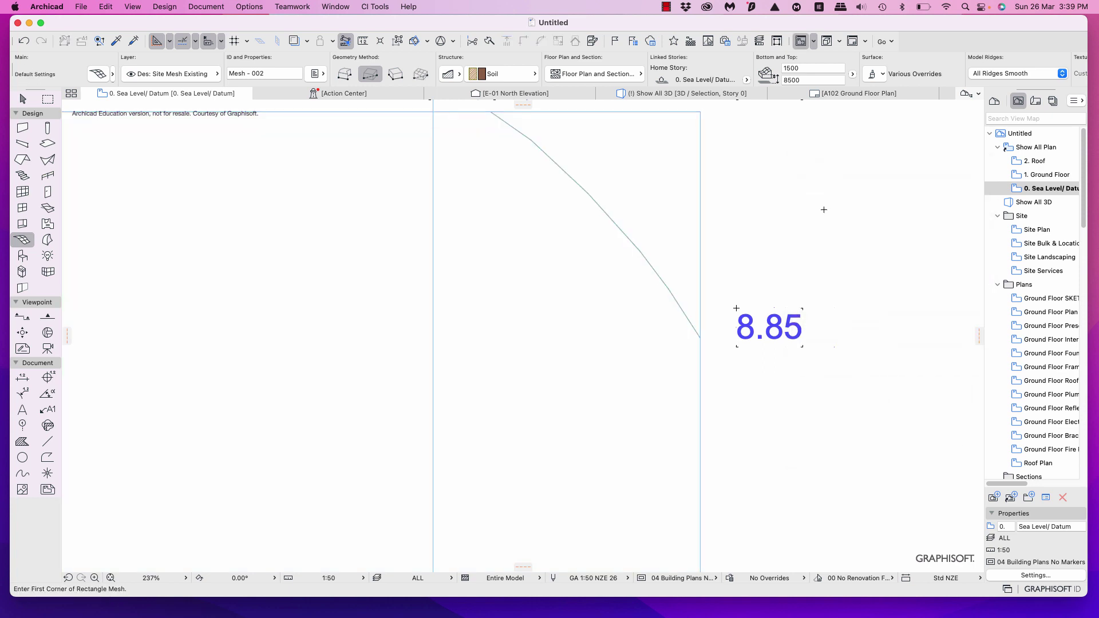
pyautogui.scroll(-4, 769, 233)
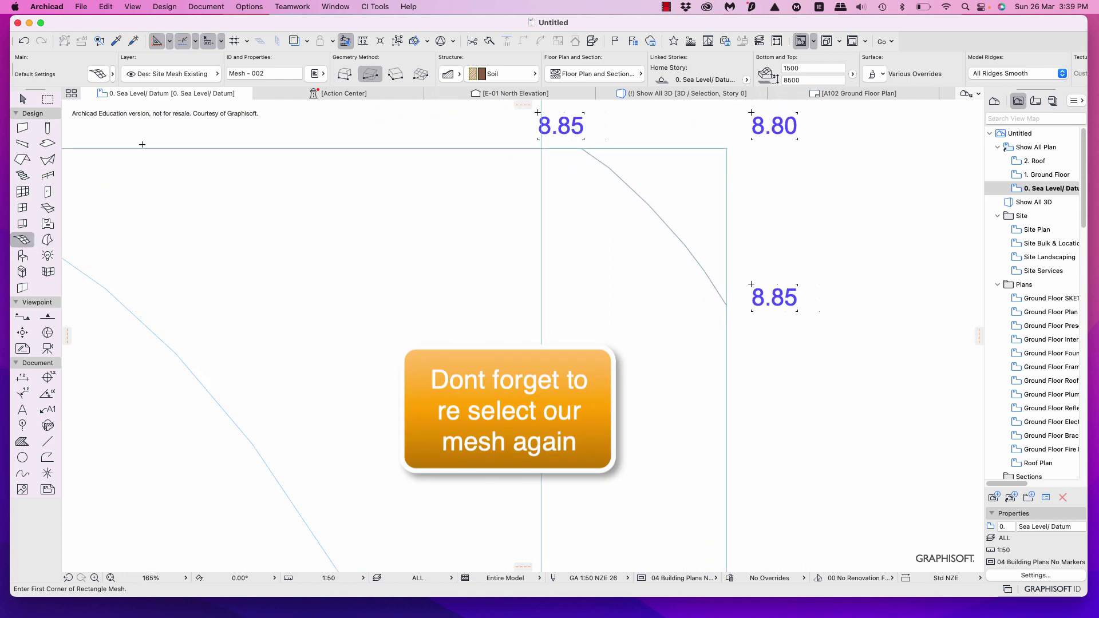
# Reselect the site mesh and trace the 9.10 contour with the Magic Wand, adding new mesh points with No Surface Fitting.
pyautogui.click(104, 7)
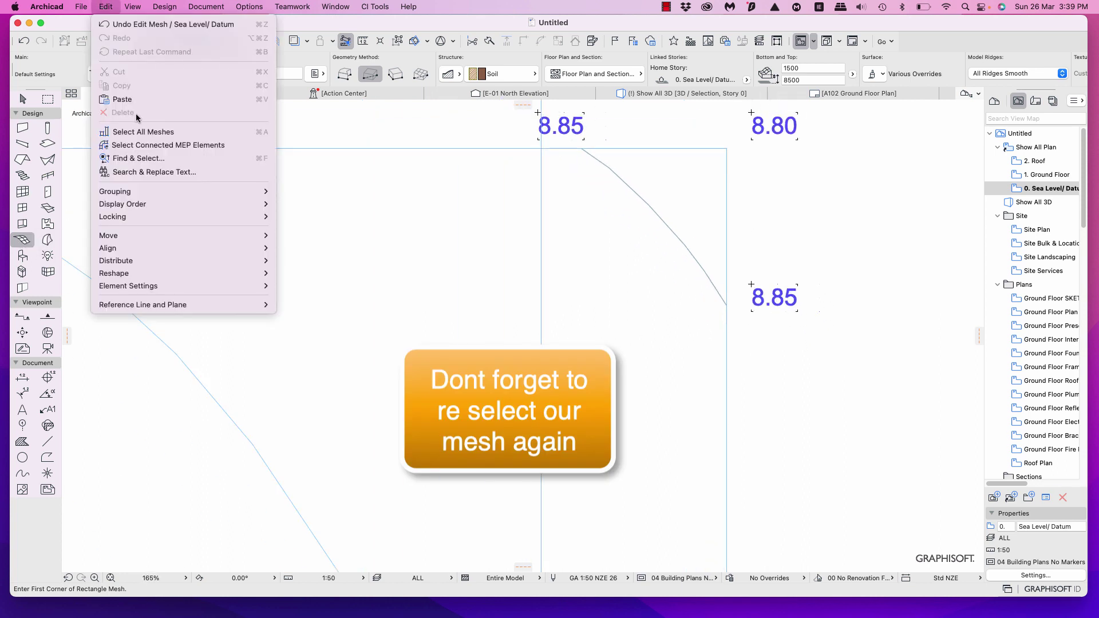
pyautogui.click(142, 134)
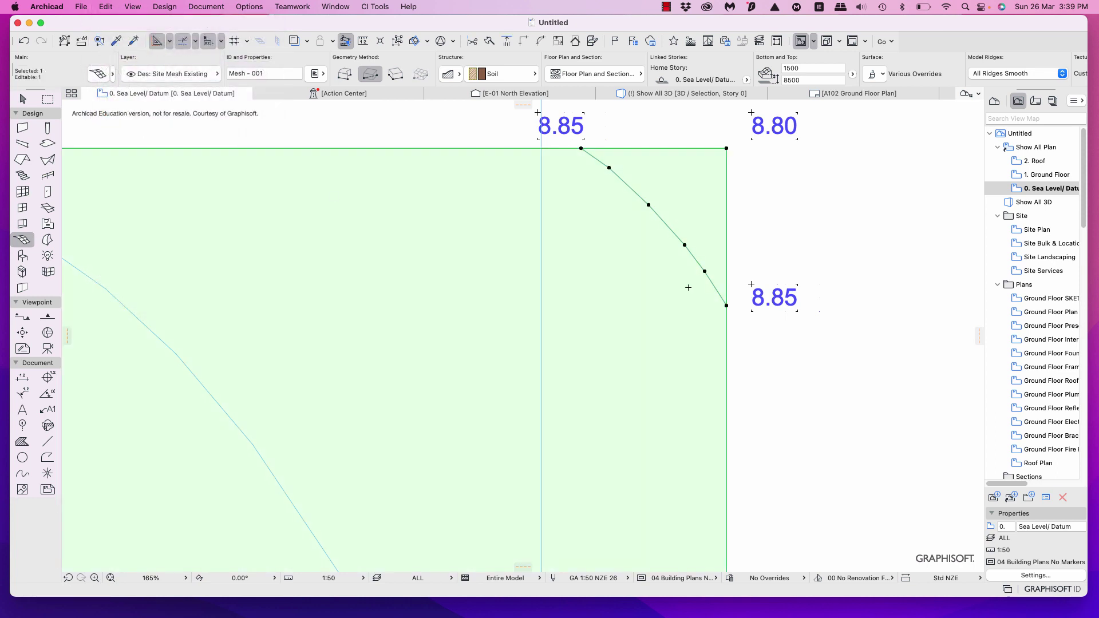
pyautogui.scroll(-2, 815, 363)
pyautogui.scroll(-8, 815, 362)
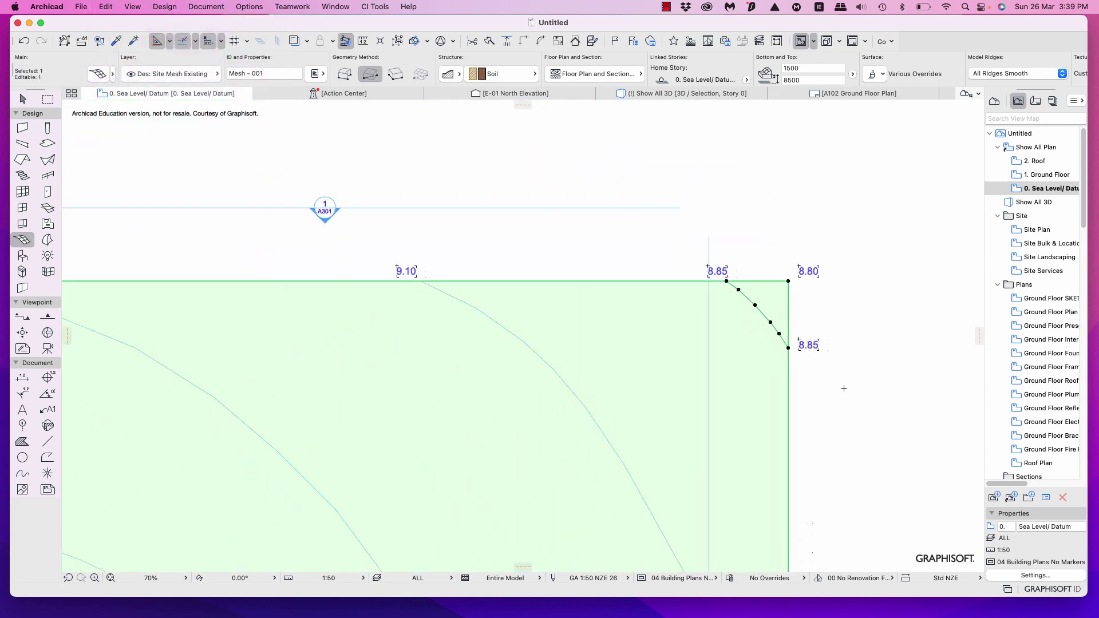
pyautogui.scroll(-3, 850, 383)
pyautogui.scroll(1, 866, 238)
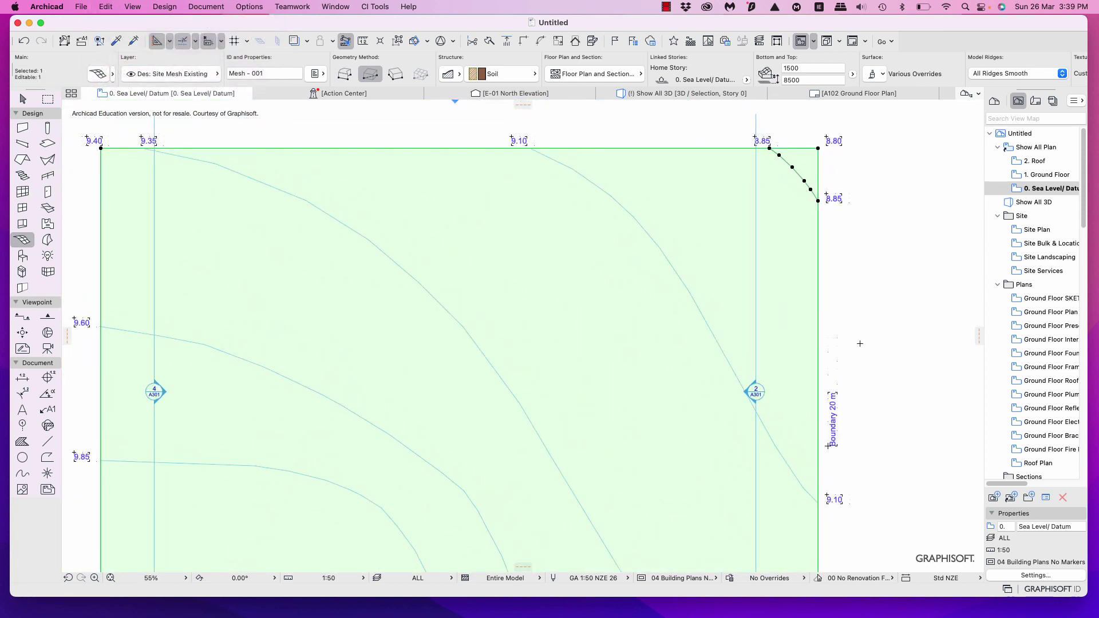
pyautogui.hscroll(3, 859, 345)
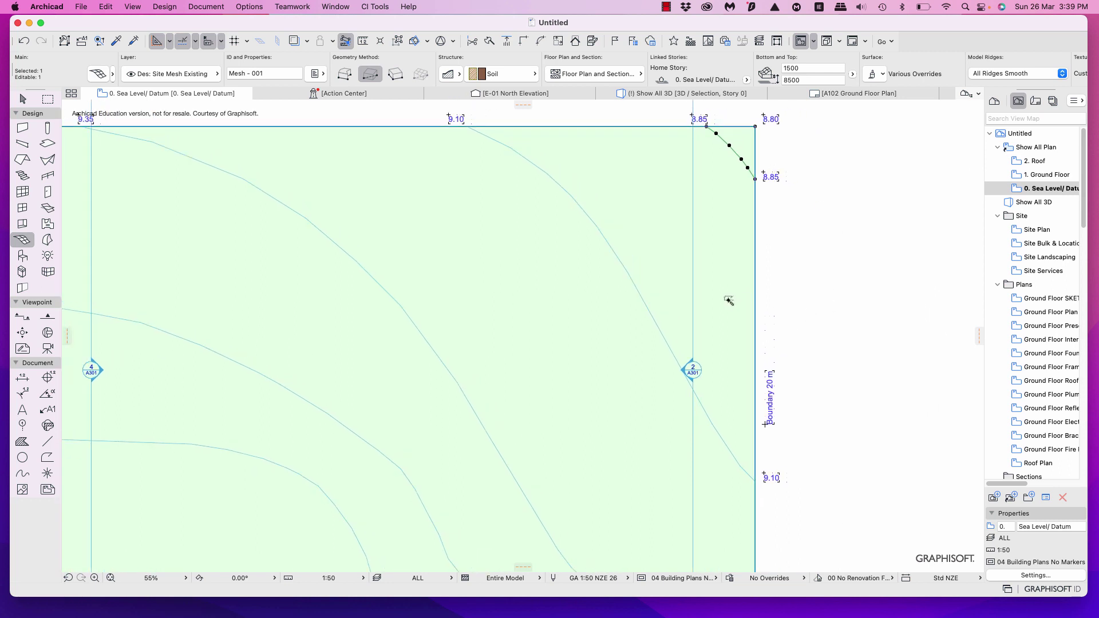
pyautogui.click(639, 293)
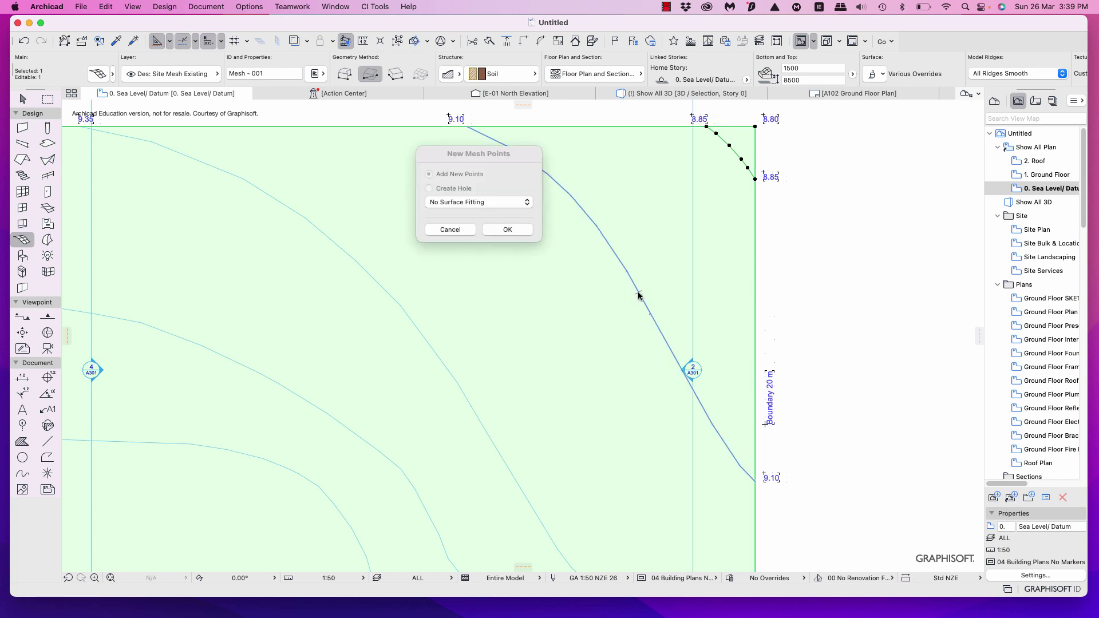
pyautogui.click(508, 230)
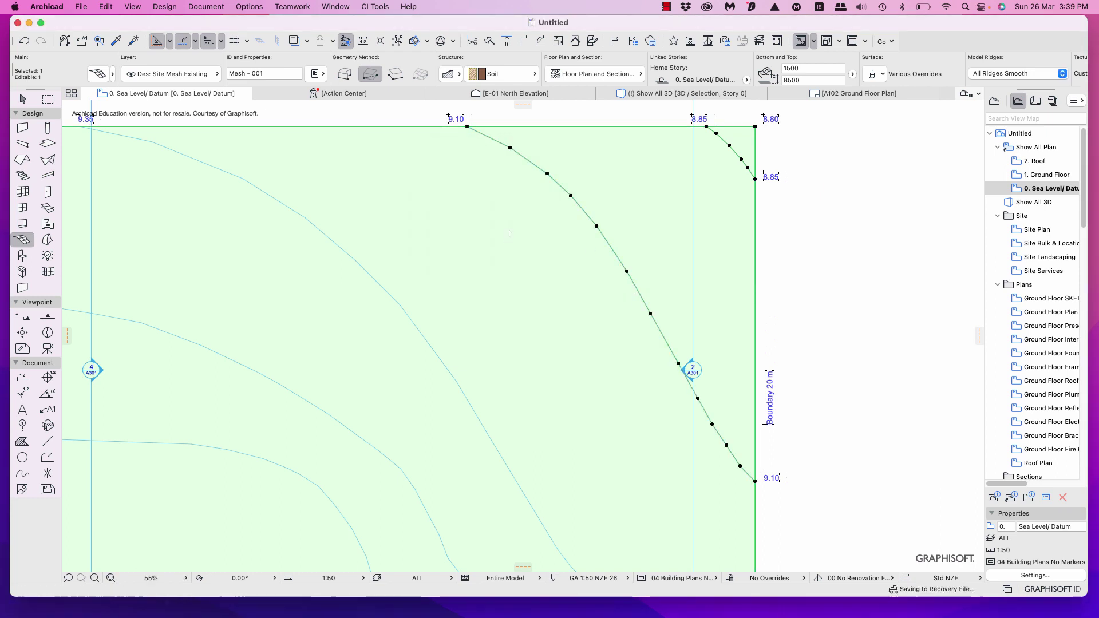
# Trace the 9.35 and 9.60 contours with the Magic Wand, adding each to the mesh as new points with No Surface Fitting.
pyautogui.click(473, 409)
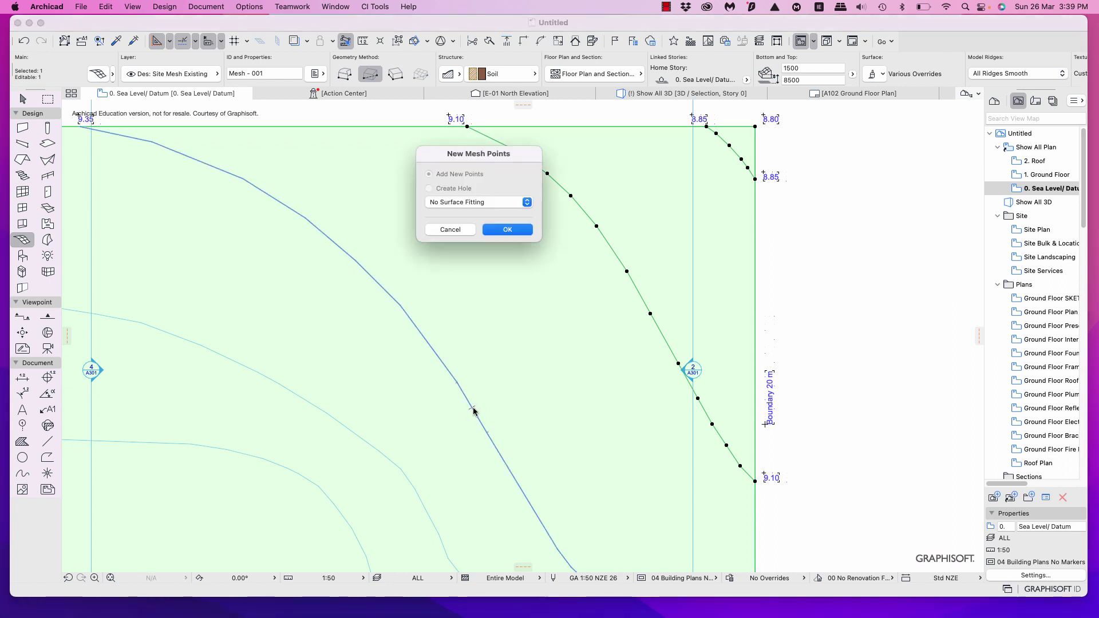
pyautogui.click(508, 232)
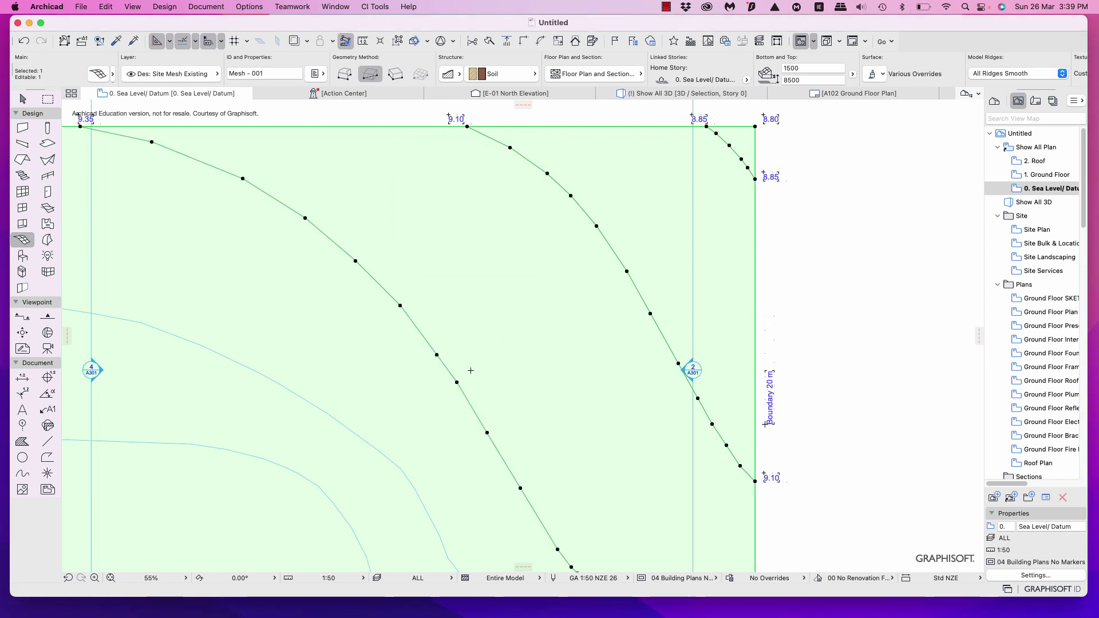
pyautogui.scroll(-5, 518, 235)
pyautogui.scroll(-3, 531, 232)
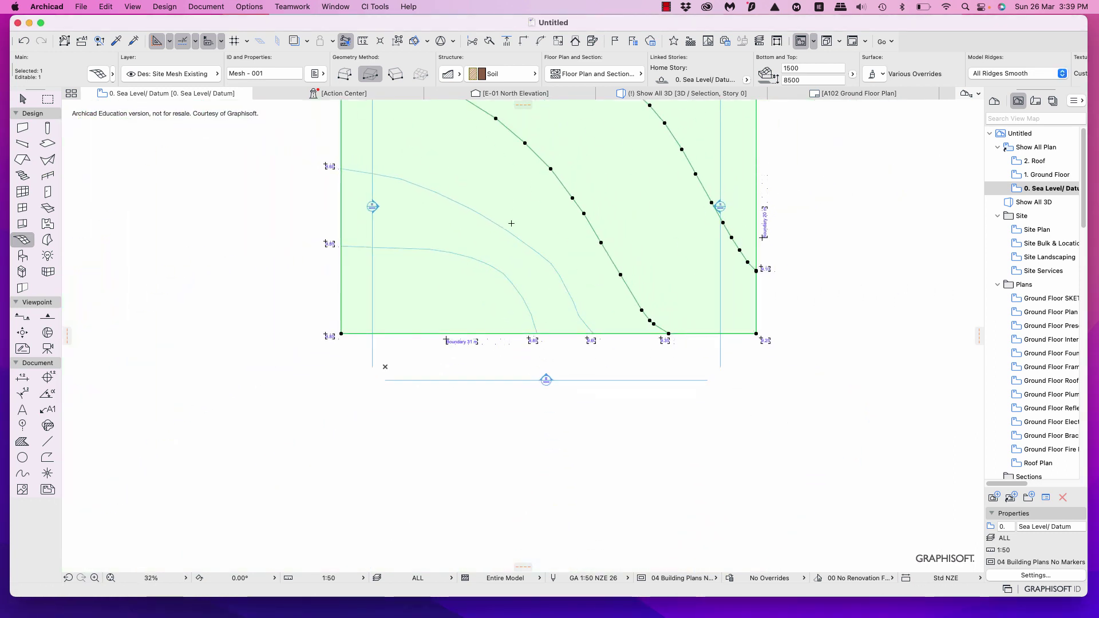
pyautogui.scroll(5, 502, 325)
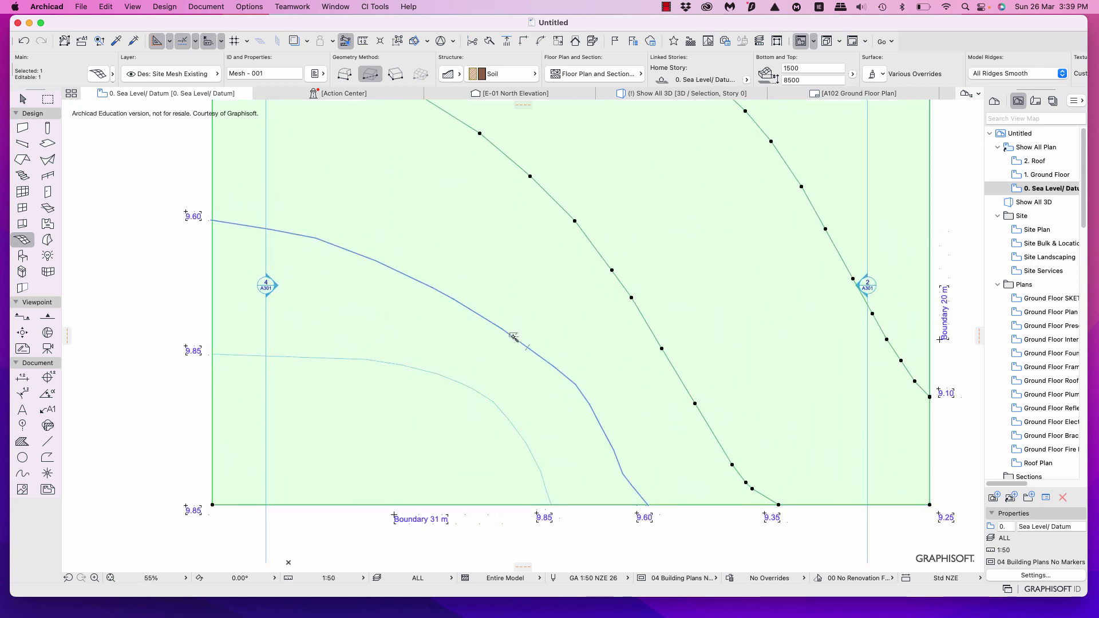
pyautogui.click(526, 347)
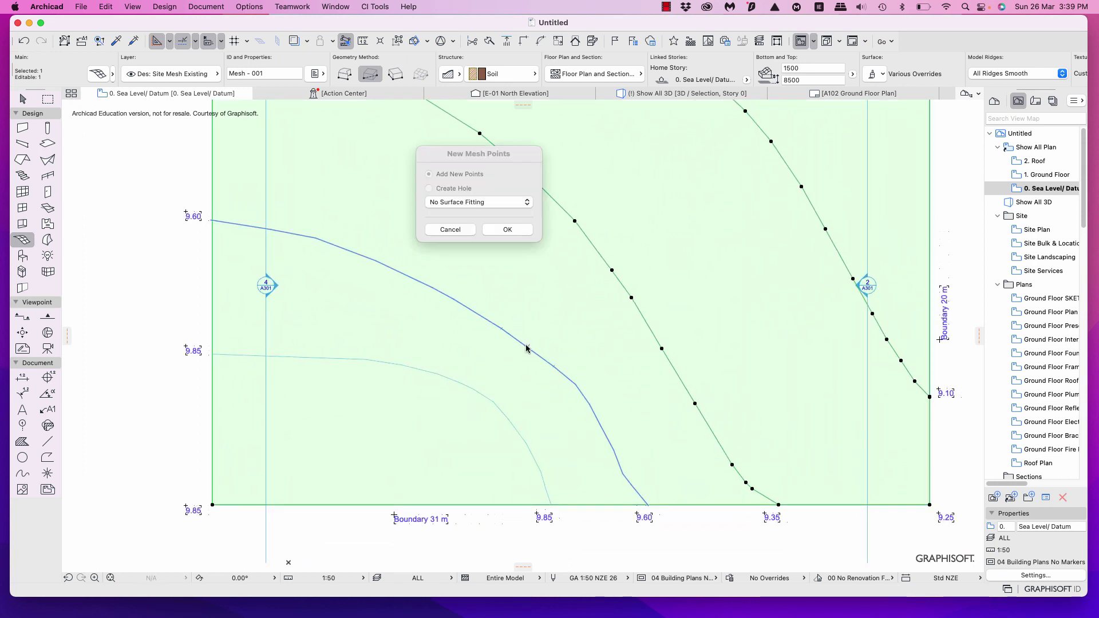
pyautogui.click(511, 230)
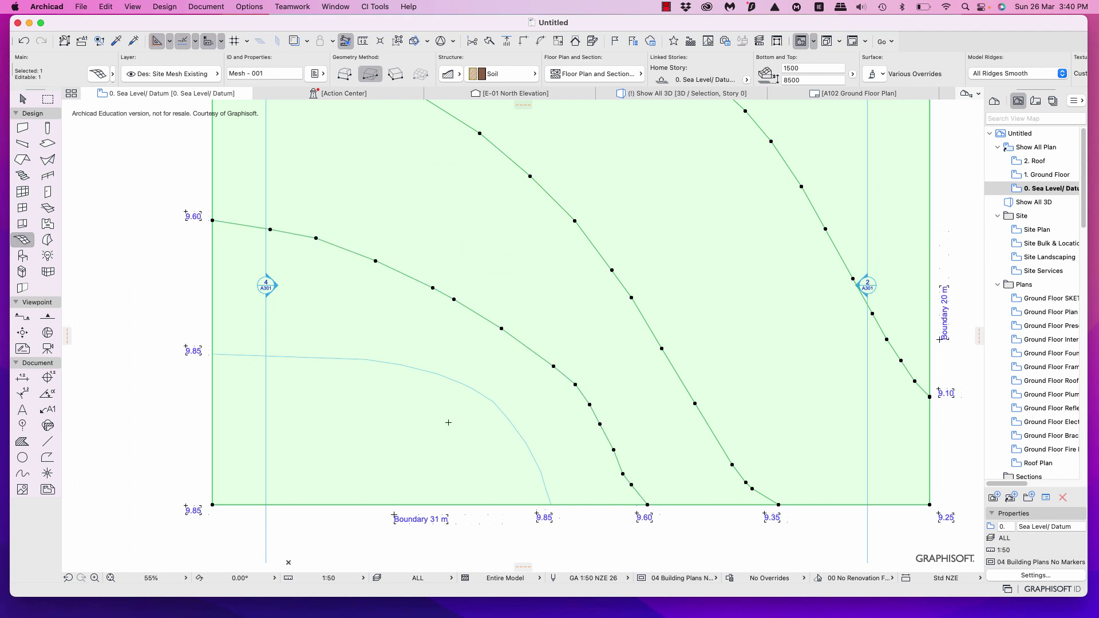
# Trace the remaining 9.85 contour with the Magic Wand, adding it to the mesh as new points with No Surface Fitting.
pyautogui.scroll(-3, 449, 422)
pyautogui.scroll(5, 449, 423)
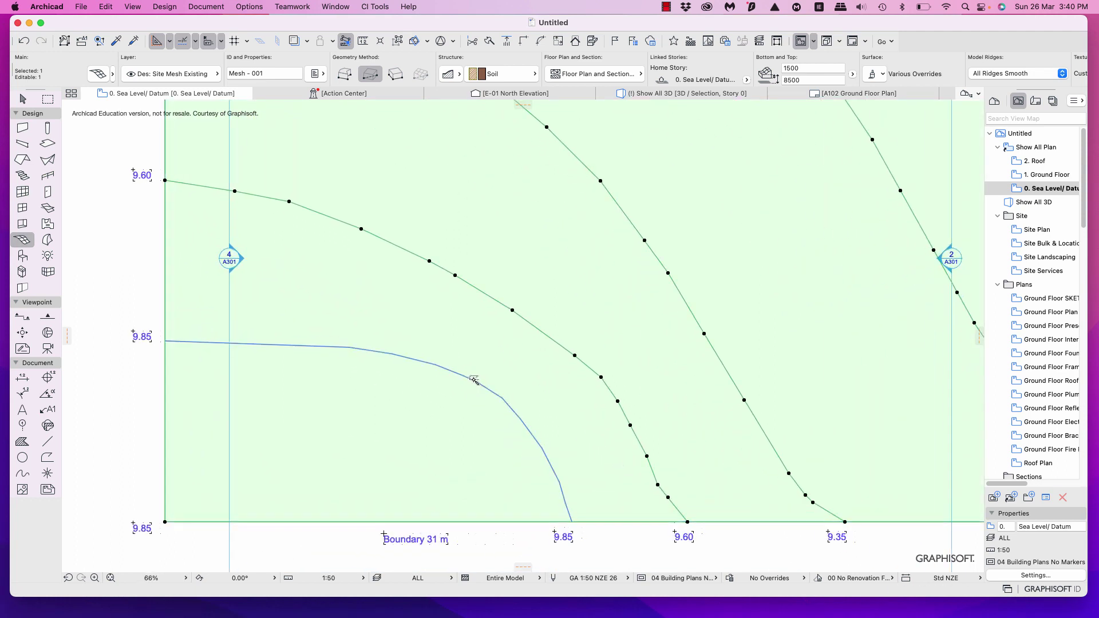
pyautogui.click(469, 381)
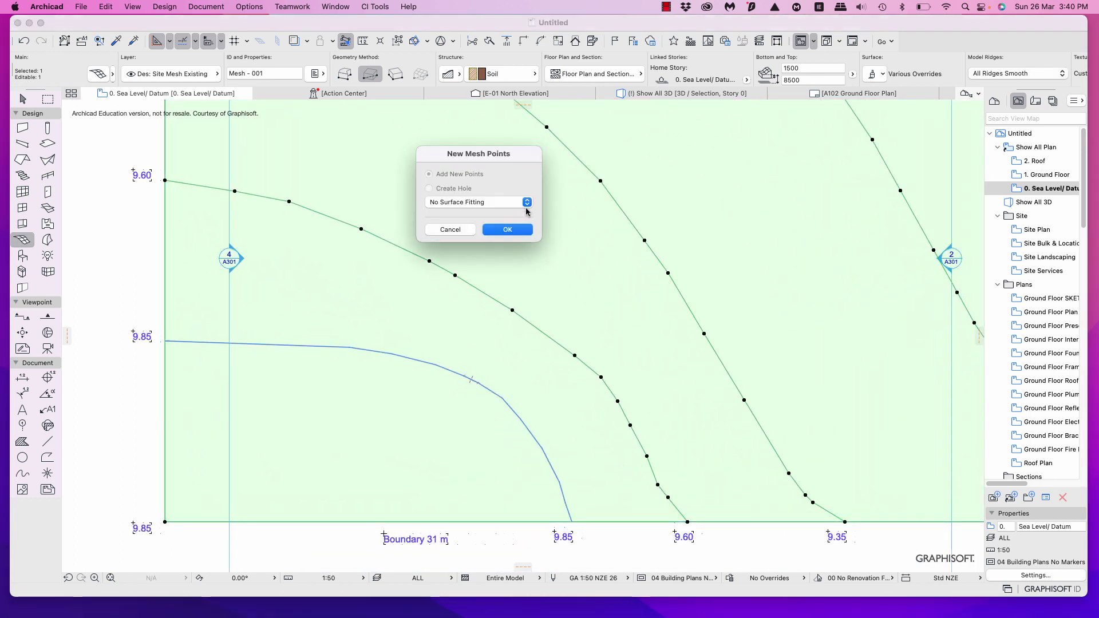
pyautogui.click(507, 230)
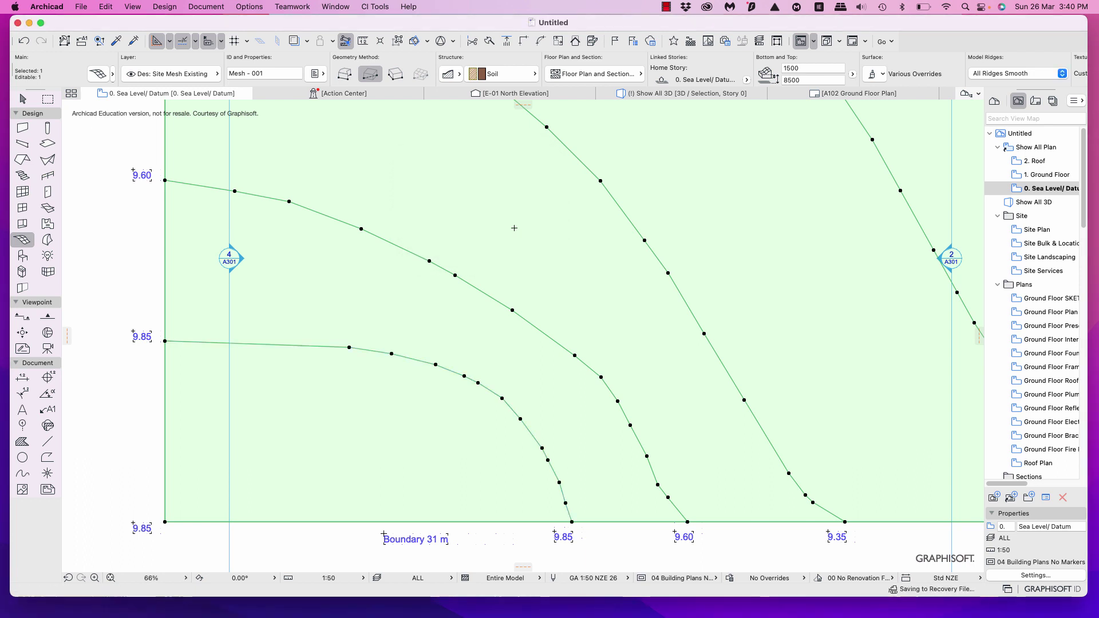
# Save the project to the Desktop as an Archicad Solo Project named Test.
pyautogui.click(80, 8)
pyautogui.click(93, 86)
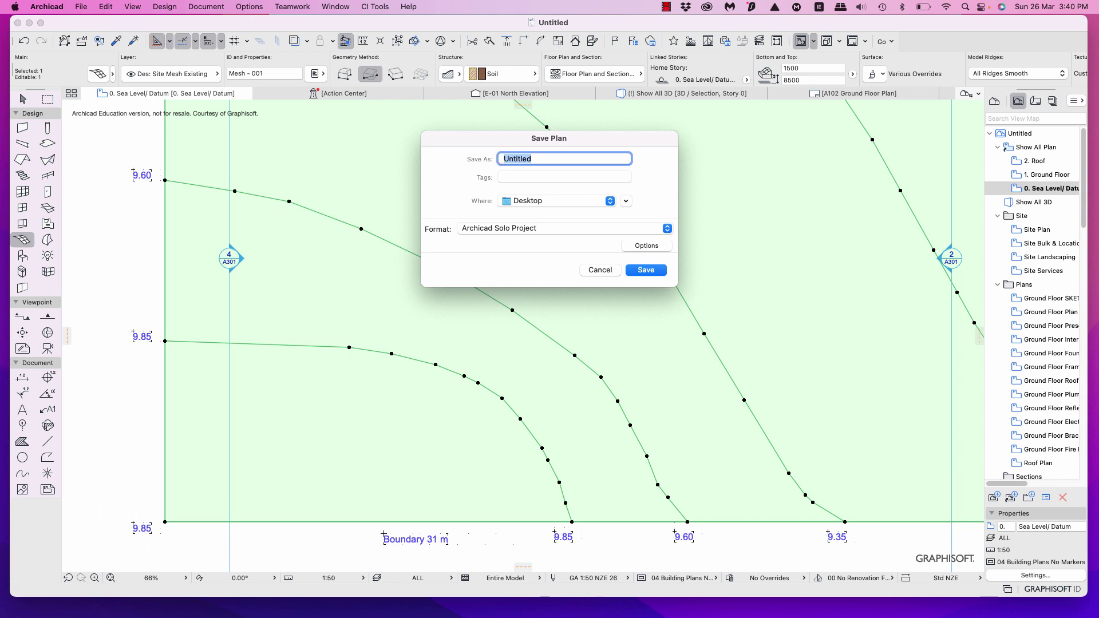
pyautogui.write('Test')
pyautogui.click(641, 273)
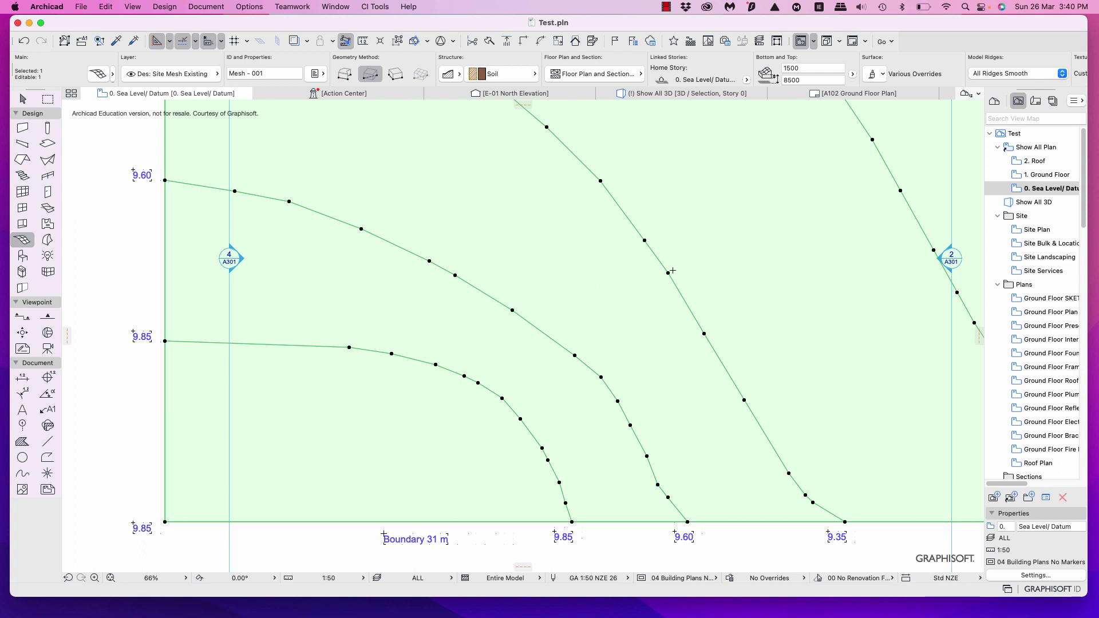
# Show only the selected site mesh in 3D and examine its surface and contour ridges from several angles.
pyautogui.scroll(-2, 672, 269)
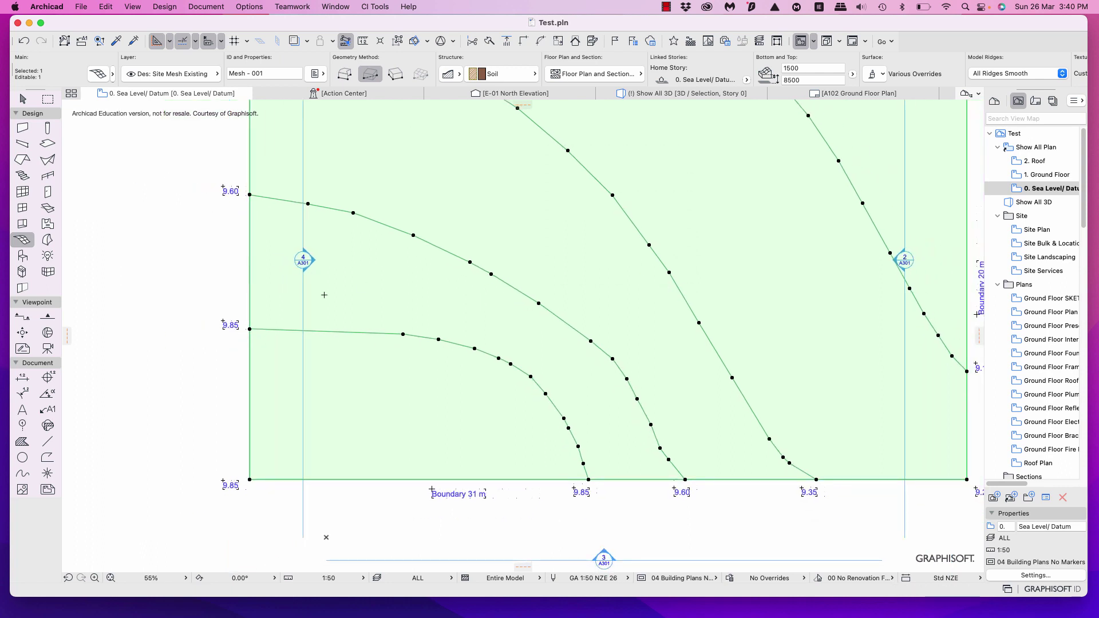
pyautogui.moveTo(643, 287); pyautogui.dragTo(515, 351, button='middle')
pyautogui.scroll(-2, 532, 293)
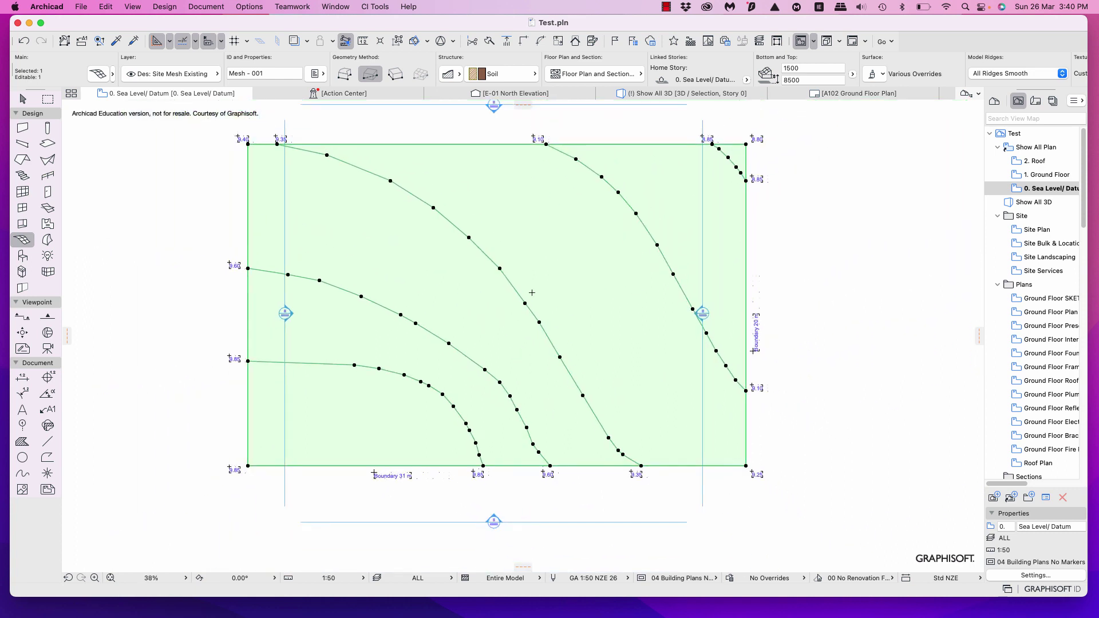
pyautogui.rightClick(795, 195)
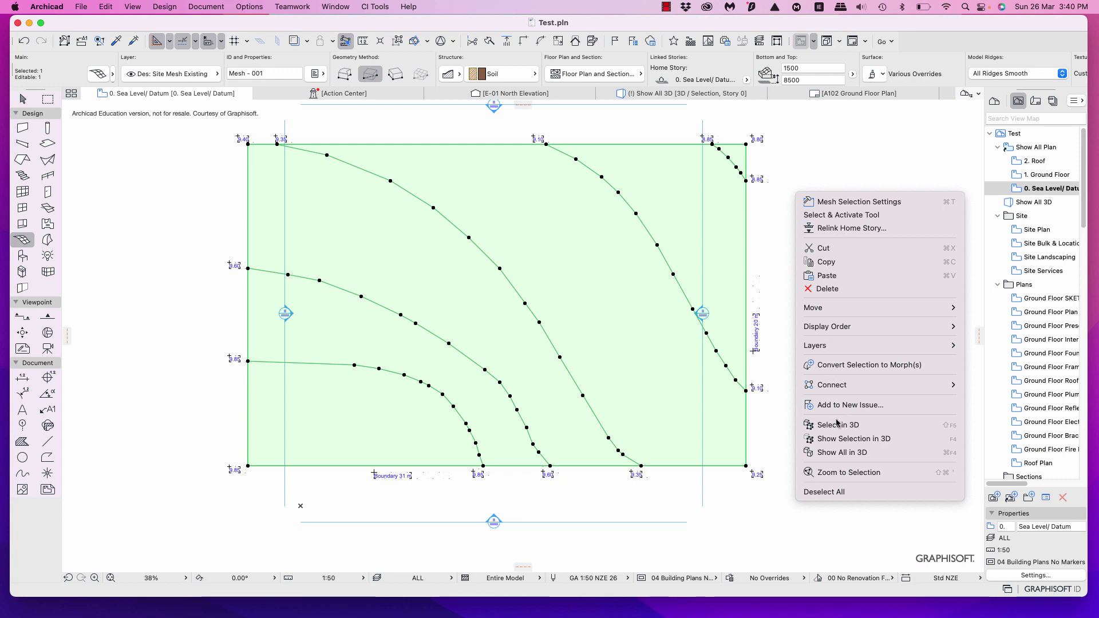
pyautogui.click(843, 439)
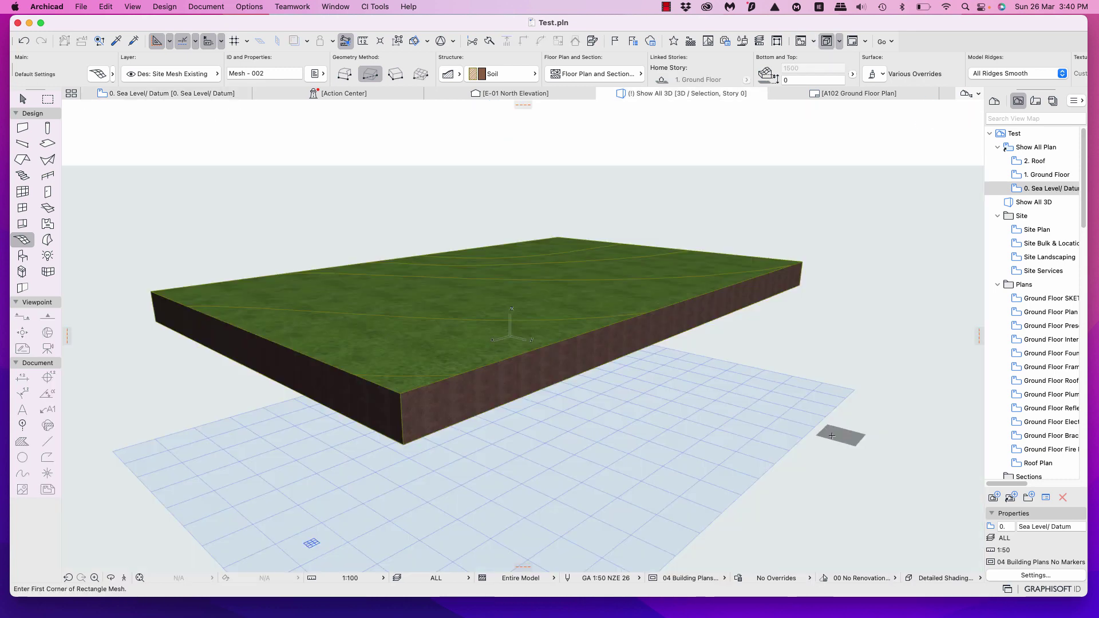
pyautogui.keyDown('shift'); pyautogui.moveTo(637, 340); pyautogui.dragTo(609, 308, button='middle'); pyautogui.keyUp('shift')
pyautogui.scroll(10, 608, 308)
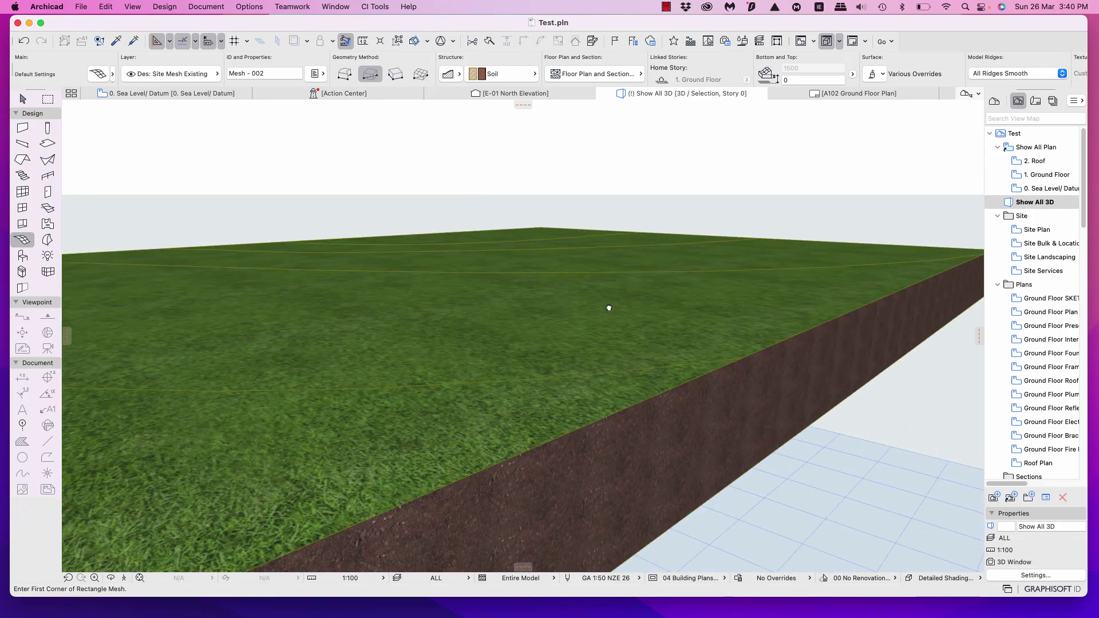
pyautogui.scroll(8, 608, 308)
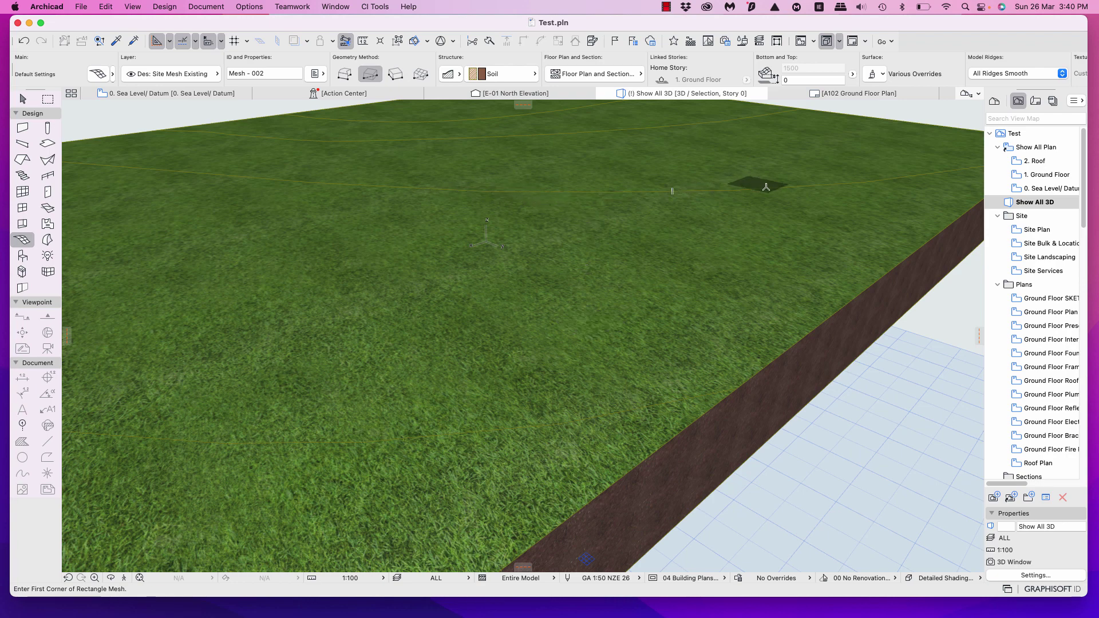
pyautogui.scroll(-10, 693, 369)
pyautogui.scroll(4, 676, 431)
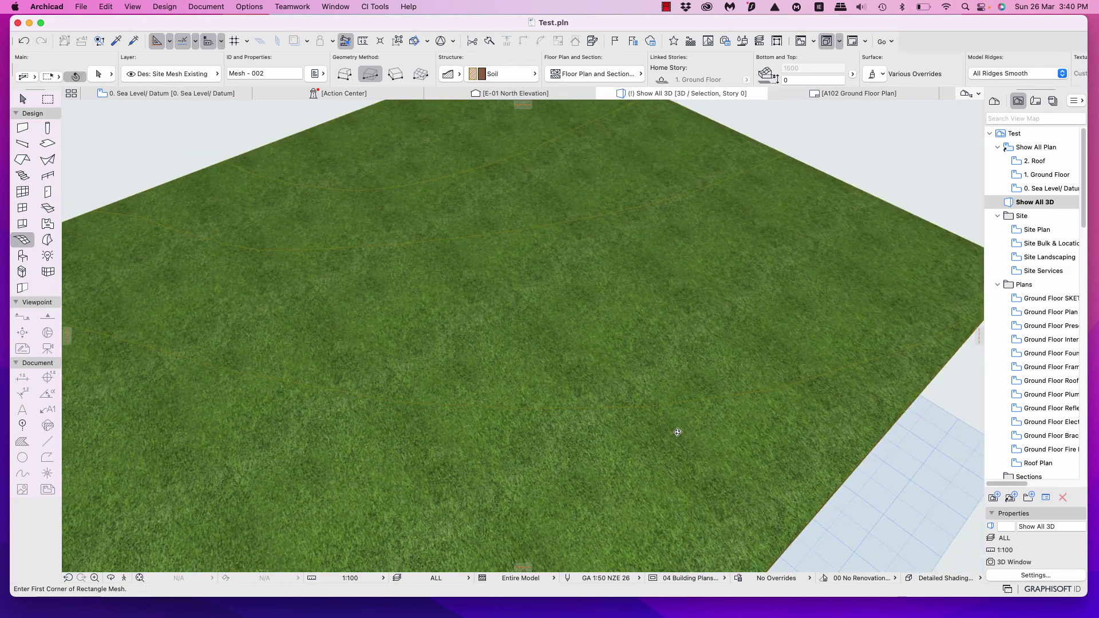
pyautogui.scroll(-5, 601, 360)
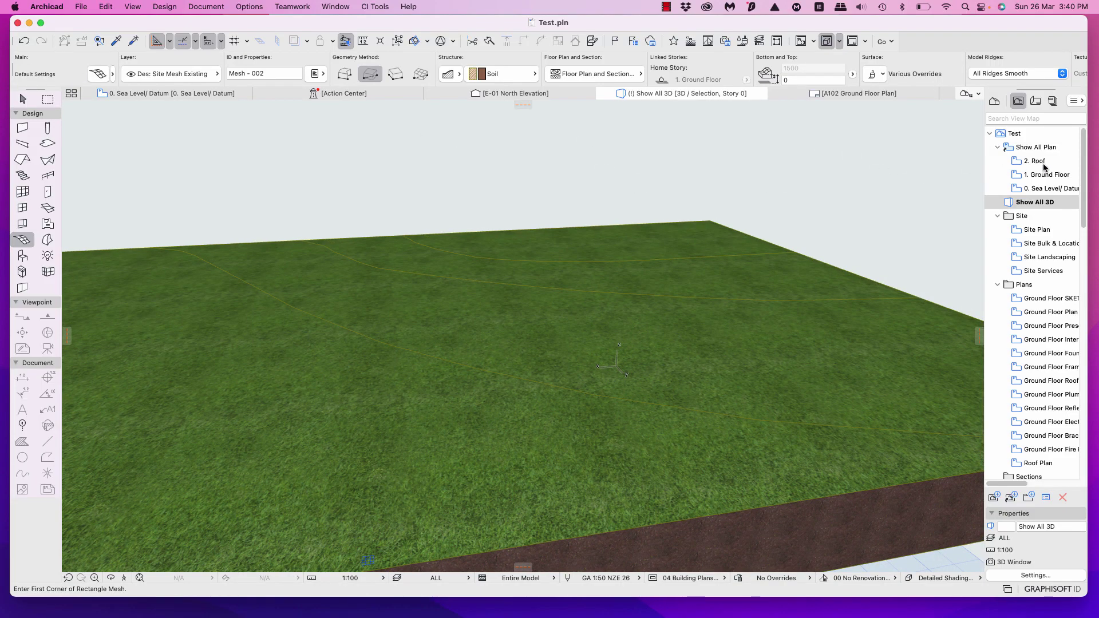
# On the 0. Sea Level/ Datum plan, set the mesh corner marked 8.80 to its surveyed height relative to Project Zero, with Apply to All off.
pyautogui.doubleClick(1047, 190)
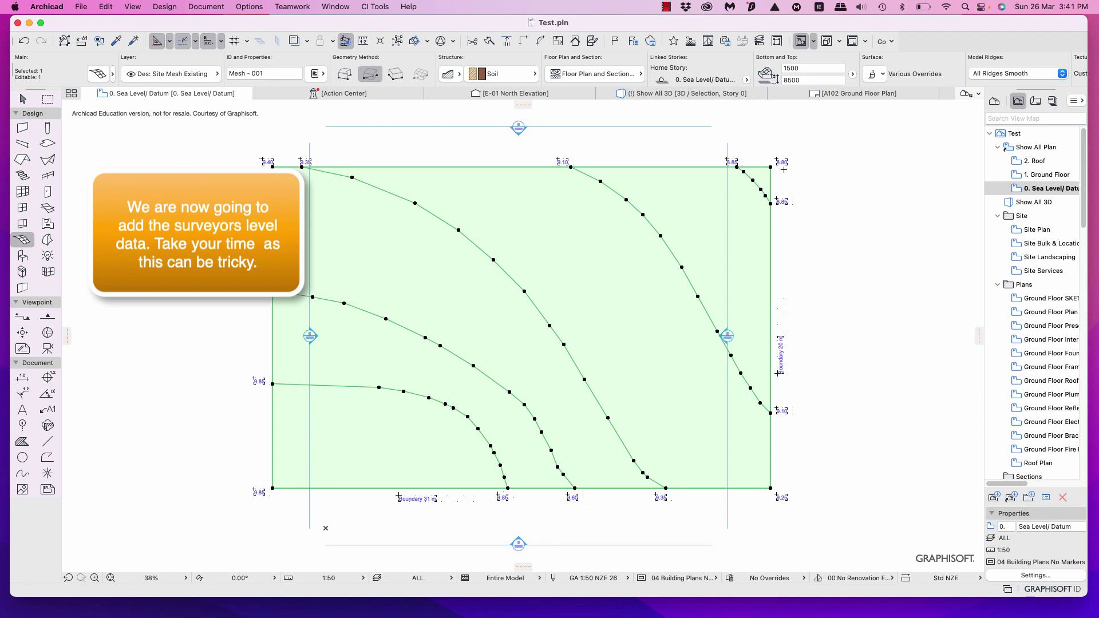
pyautogui.scroll(3, 780, 170)
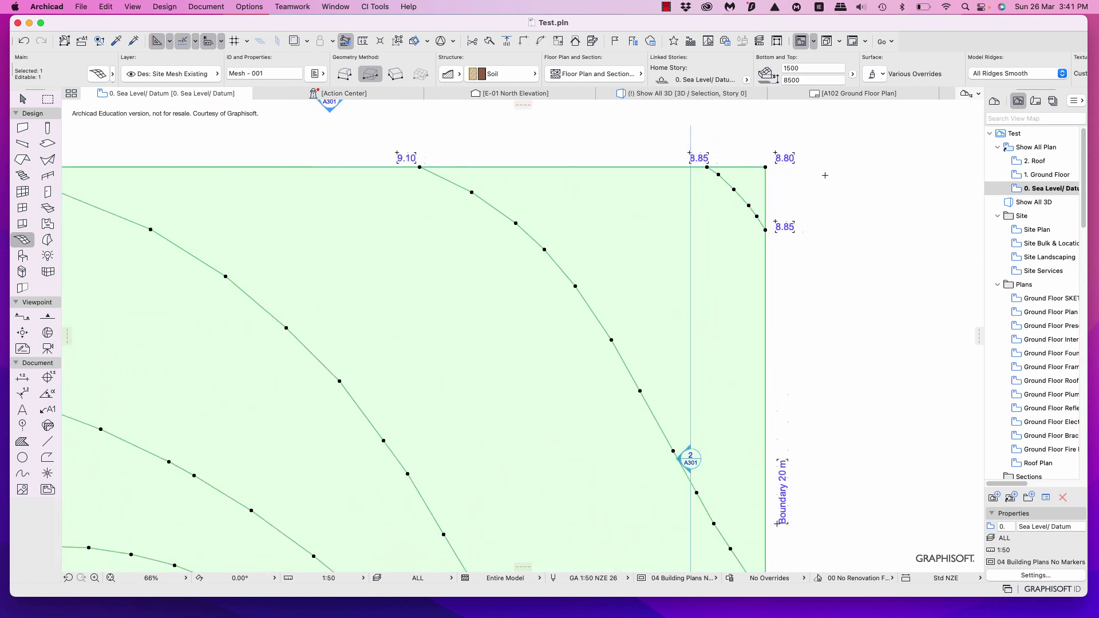
pyautogui.scroll(2, 824, 174)
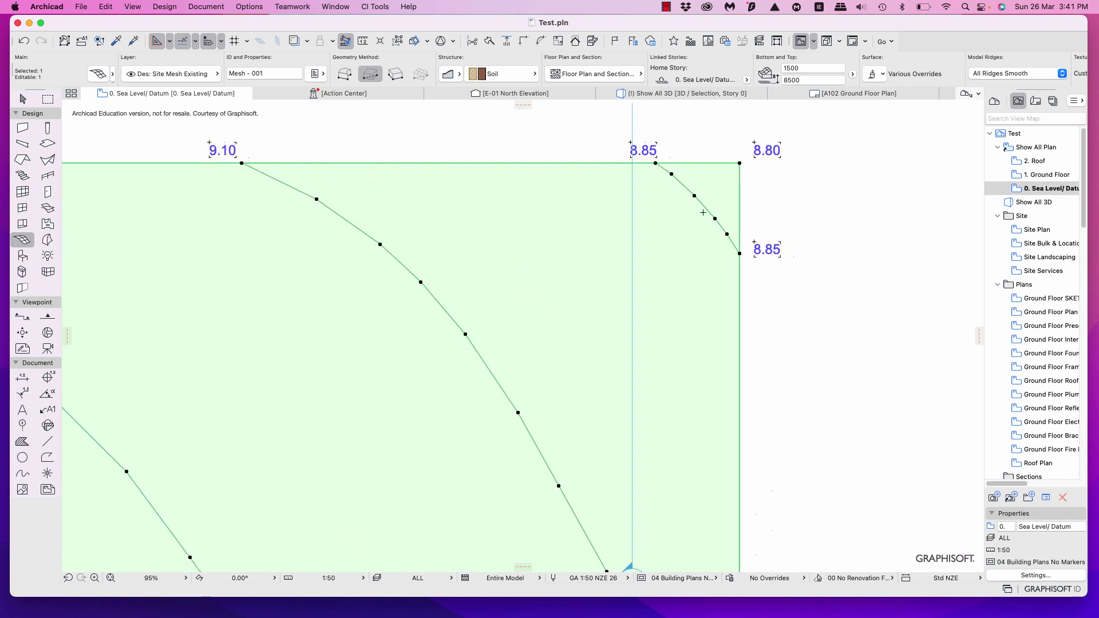
pyautogui.scroll(4, 742, 163)
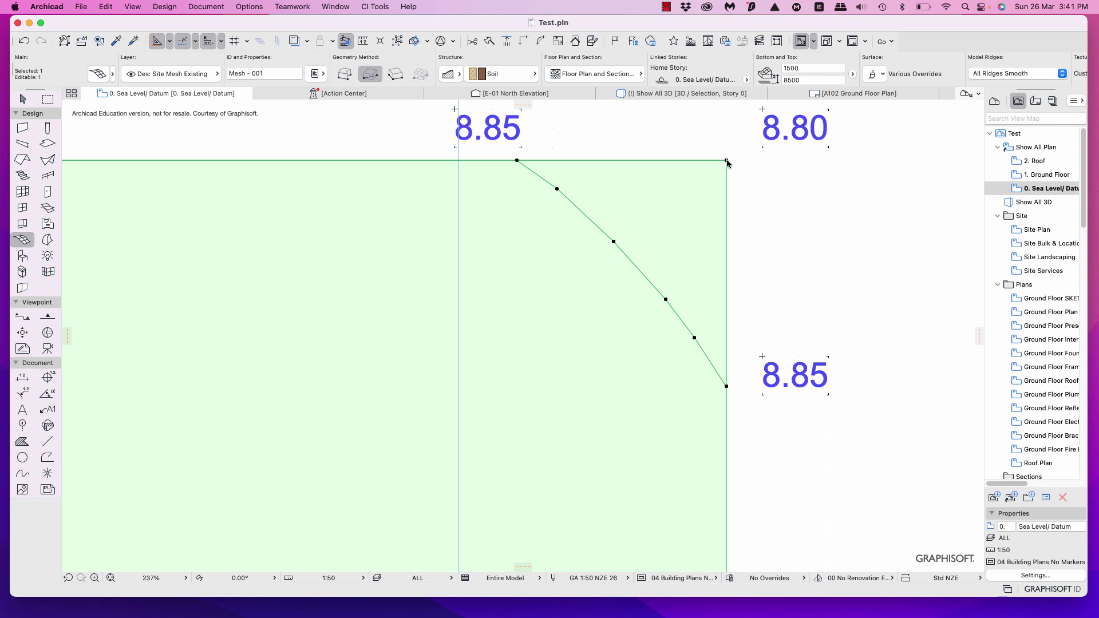
pyautogui.click(727, 160)
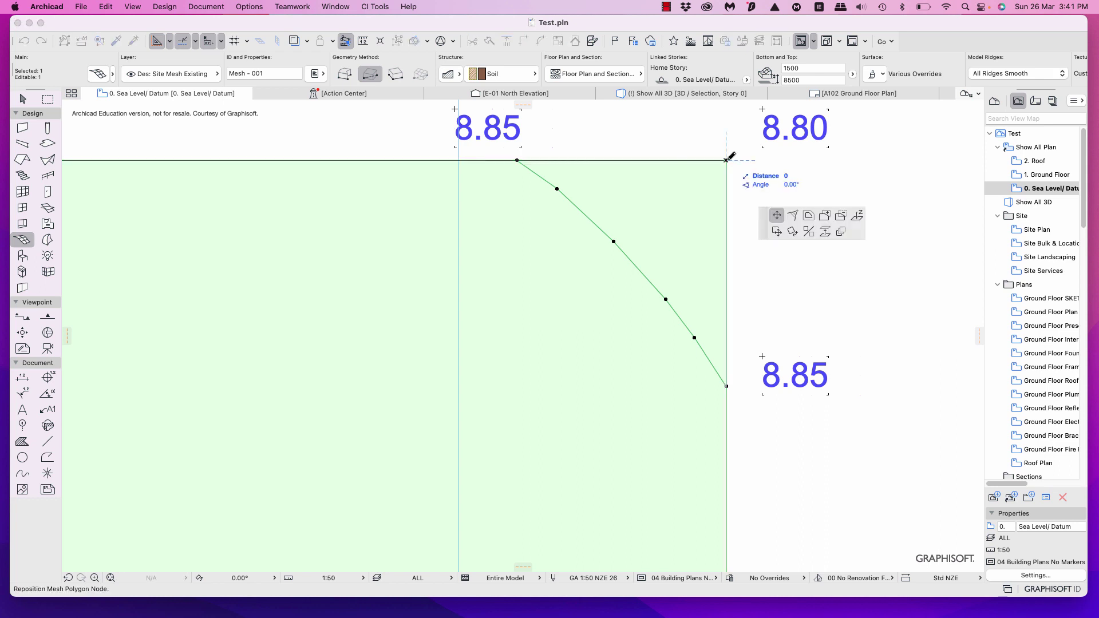
pyautogui.click(859, 216)
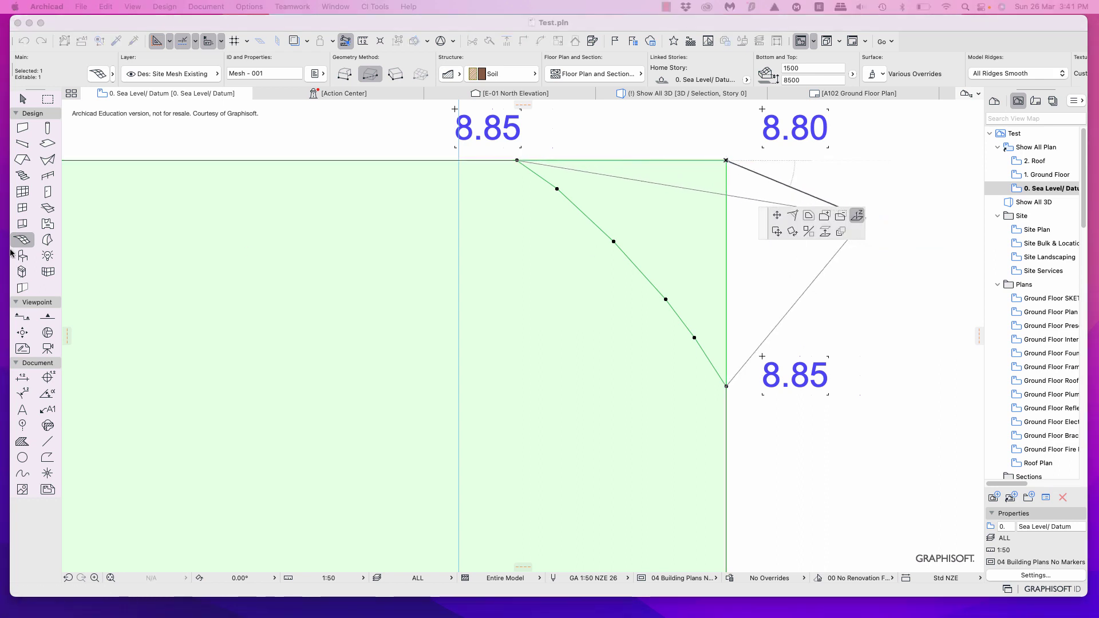
pyautogui.moveTo(558, 222); pyautogui.dragTo(688, 183)
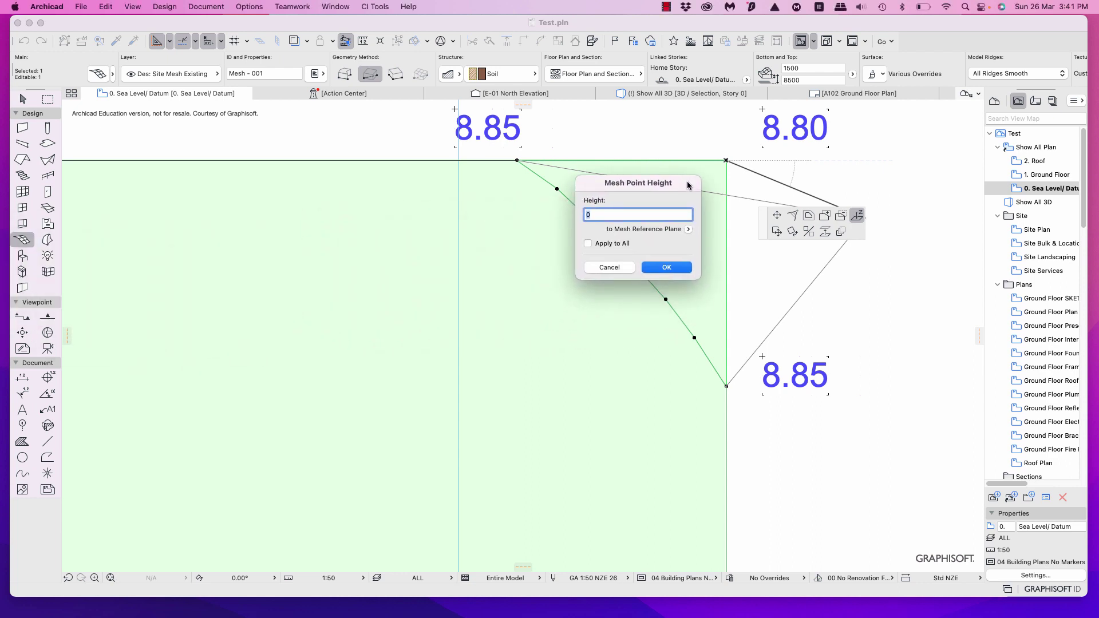
pyautogui.click(689, 229)
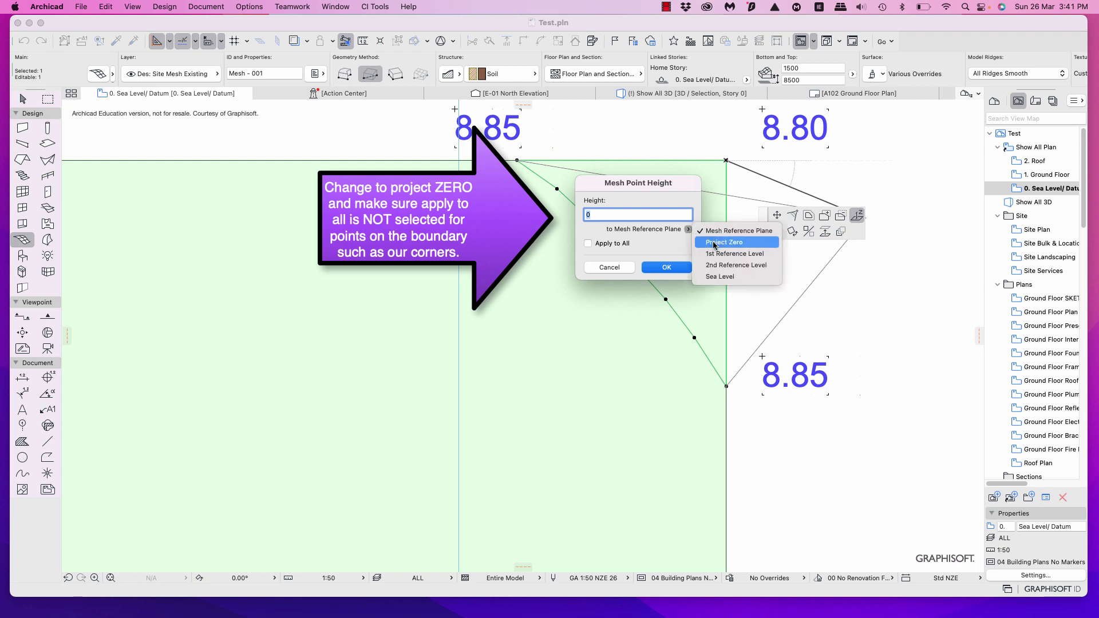
pyautogui.click(715, 243)
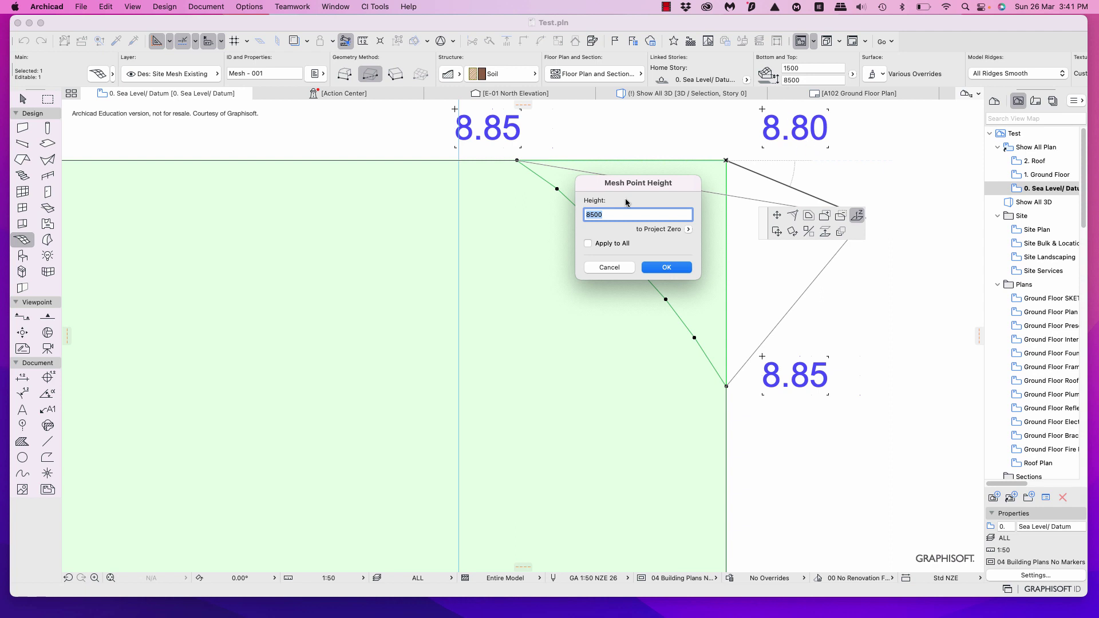
pyautogui.click(608, 213)
pyautogui.click(666, 267)
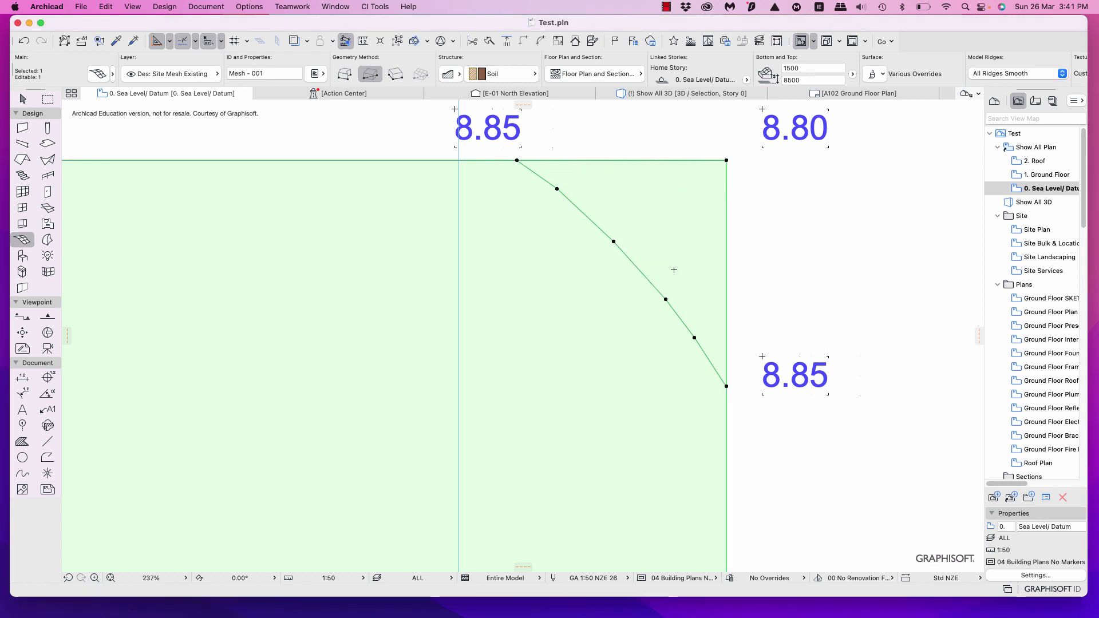
# Set the mesh corner marked 9.40 to its surveyed height relative to Project Zero, for that point only.
pyautogui.scroll(1, 464, 271)
pyautogui.scroll(-1, 425, 276)
pyautogui.scroll(-5, 660, 287)
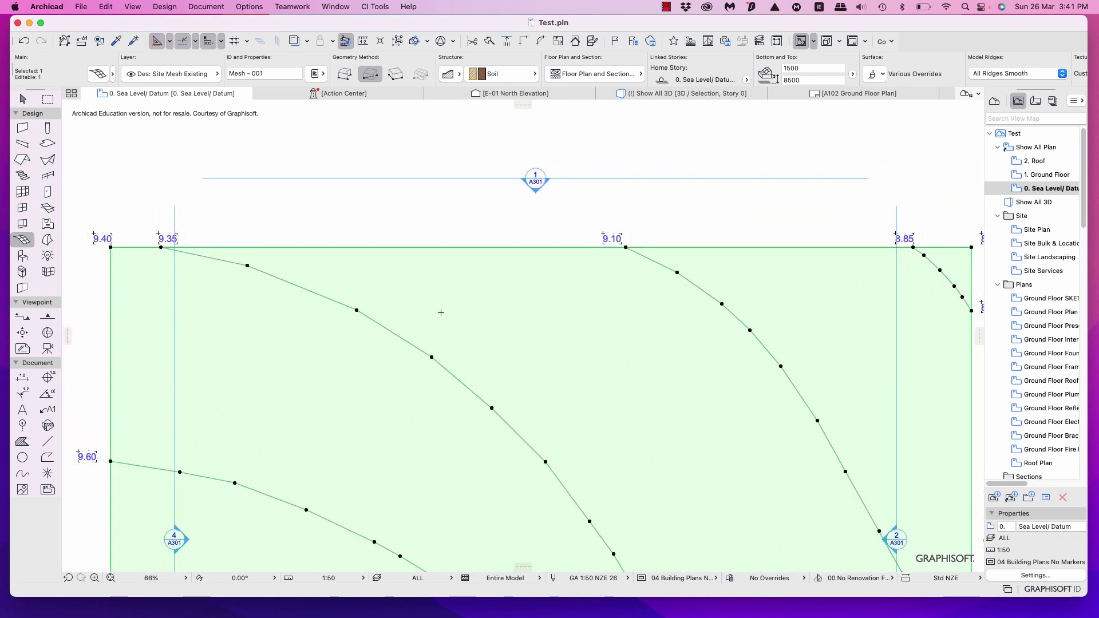
pyautogui.scroll(4, 441, 313)
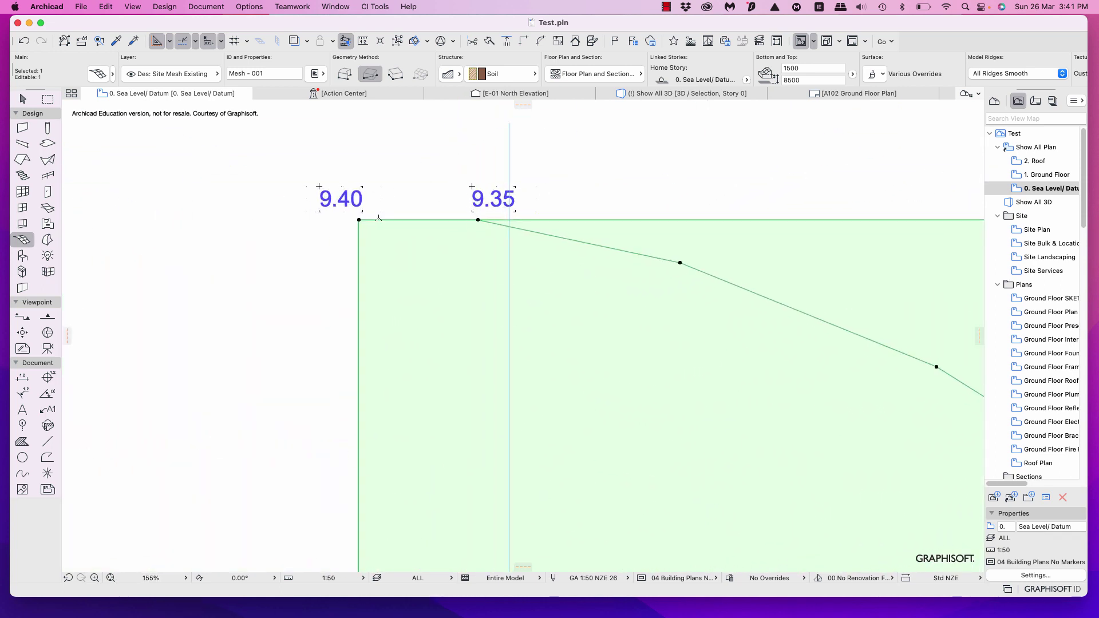
pyautogui.scroll(1, 379, 218)
pyautogui.click(358, 220)
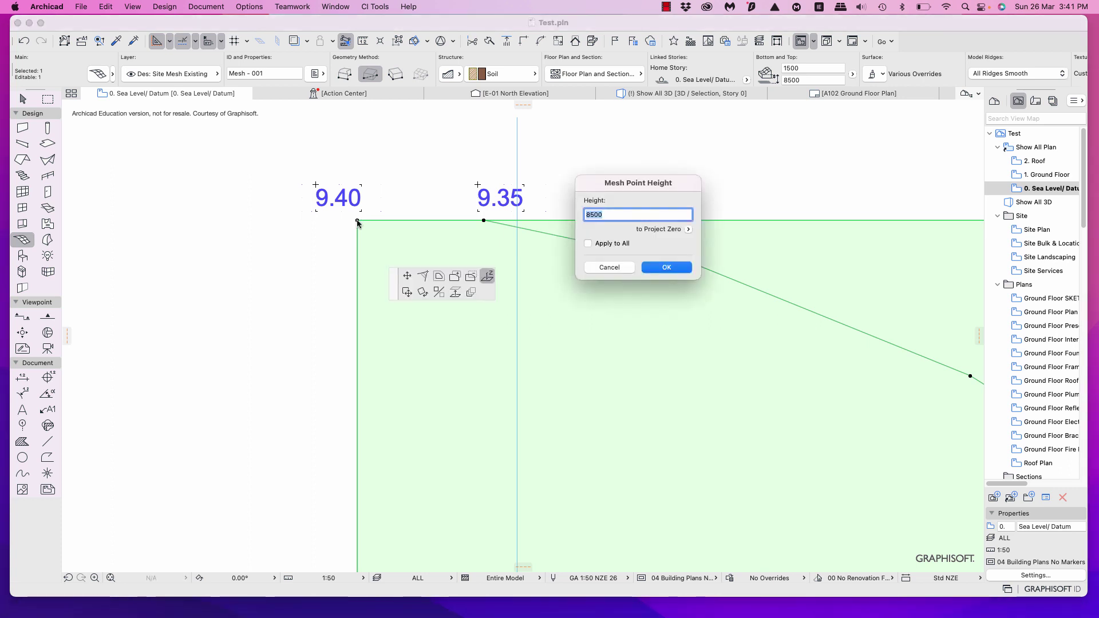
pyautogui.write('94')
pyautogui.click(667, 267)
# Set the height of the mesh corner marked 9.85 to 9850 relative to Project Zero, without applying it to all points.
pyautogui.scroll(-5, 630, 401)
pyautogui.moveTo(640, 456); pyautogui.dragTo(518, 230, button='middle')
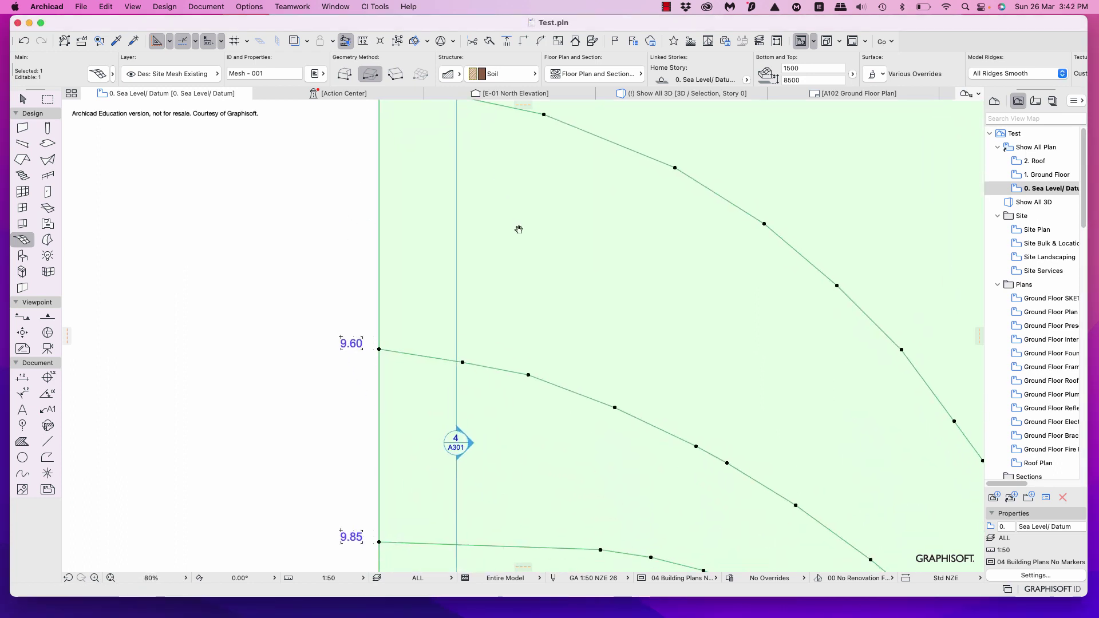
pyautogui.scroll(-2, 435, 280)
pyautogui.scroll(-3, 412, 513)
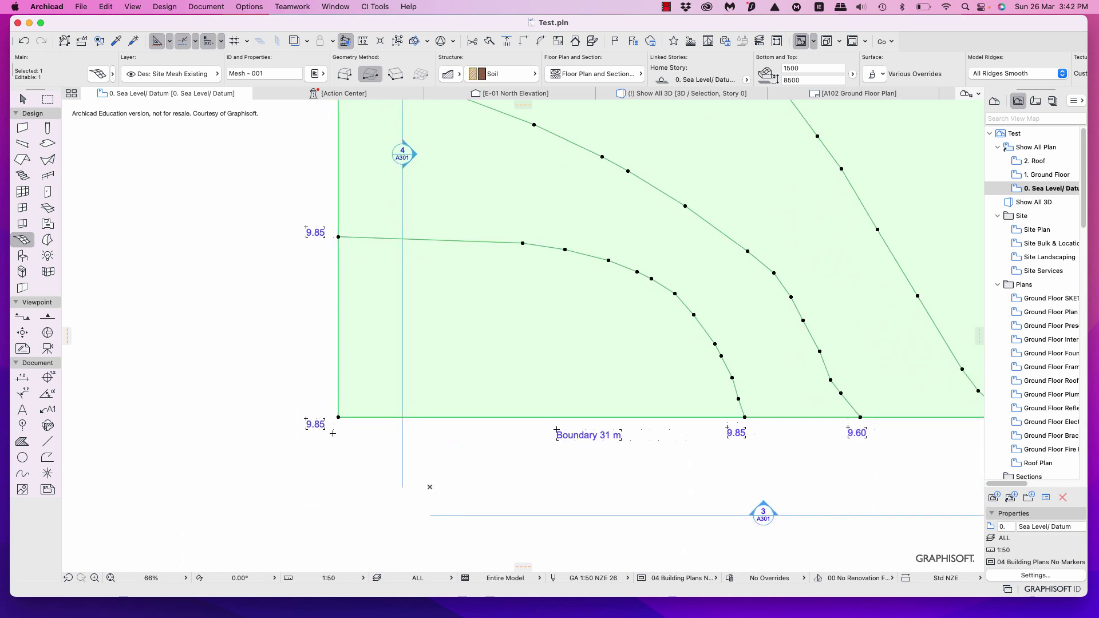
pyautogui.scroll(8, 335, 432)
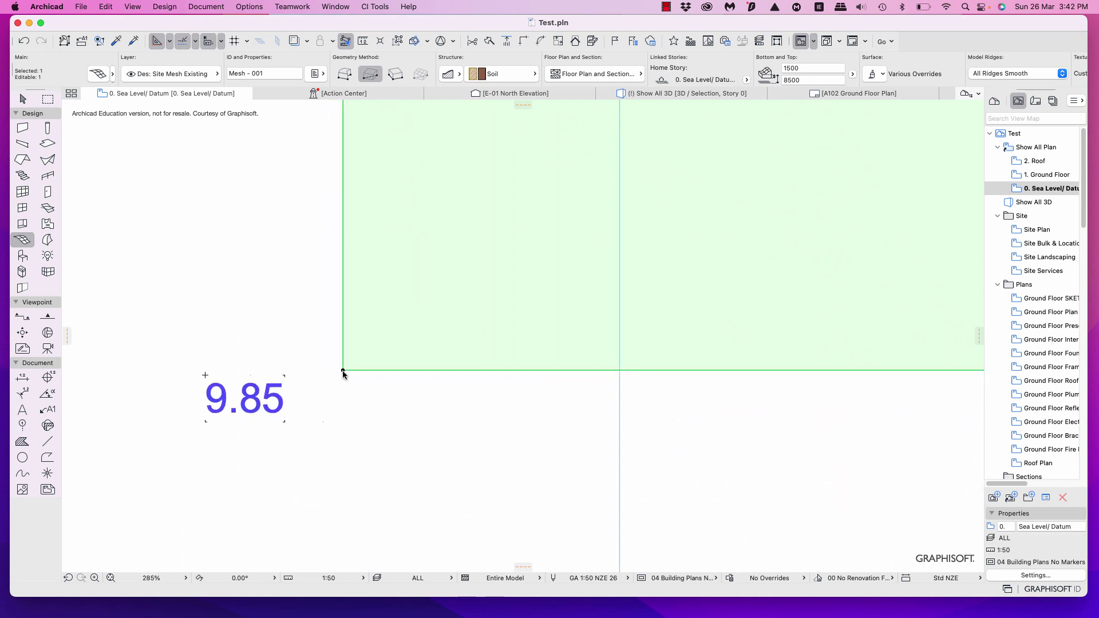
pyautogui.click(343, 373)
pyautogui.write('98')
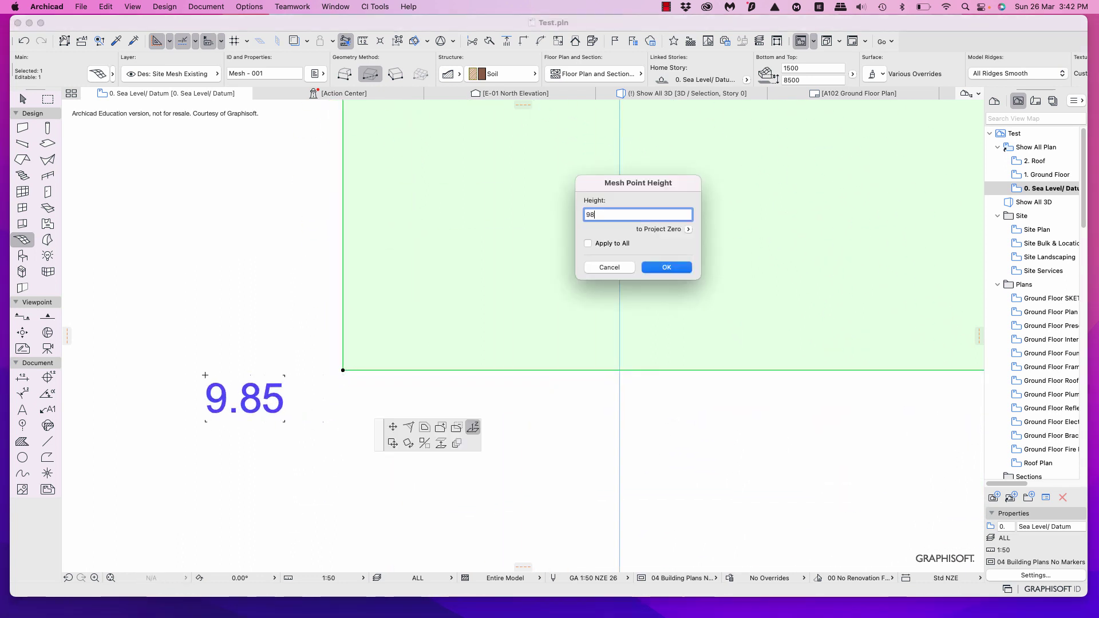
pyautogui.write('50')
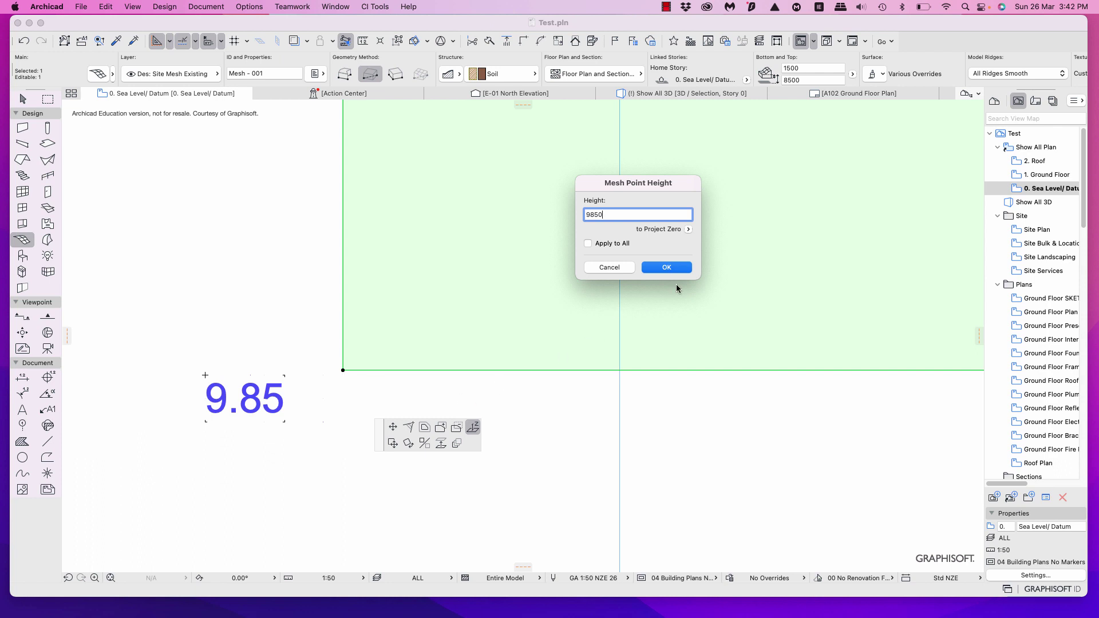
pyautogui.click(669, 269)
# Set the height of the mesh corner marked 9.25 to its surveyed level relative to Project Zero, with Apply to All off.
pyautogui.scroll(-10, 759, 378)
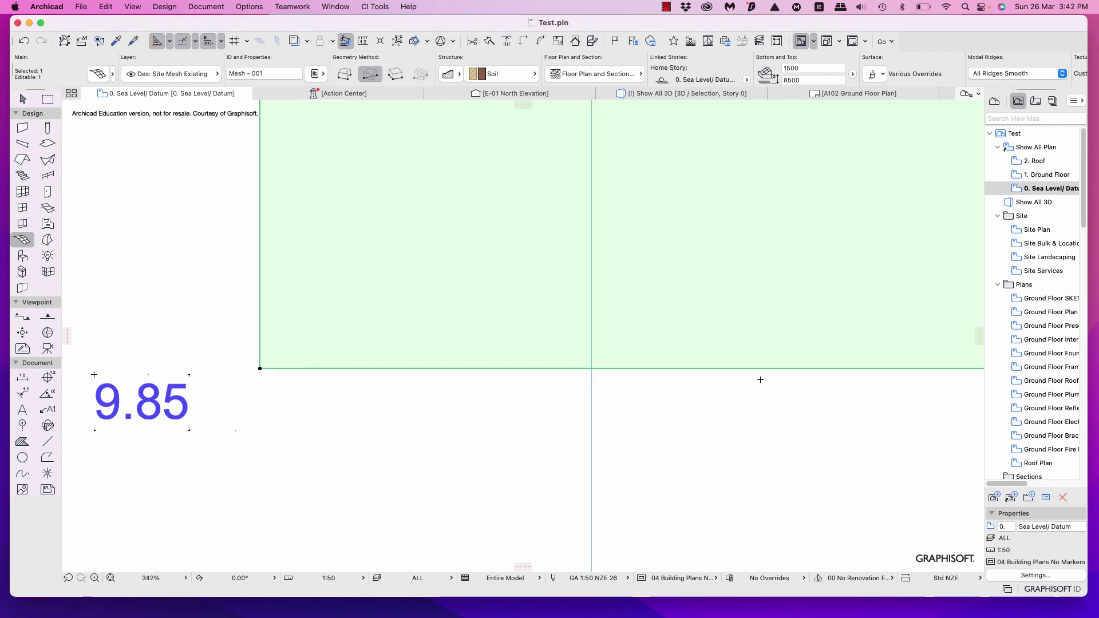
pyautogui.hscroll(15, 848, 414)
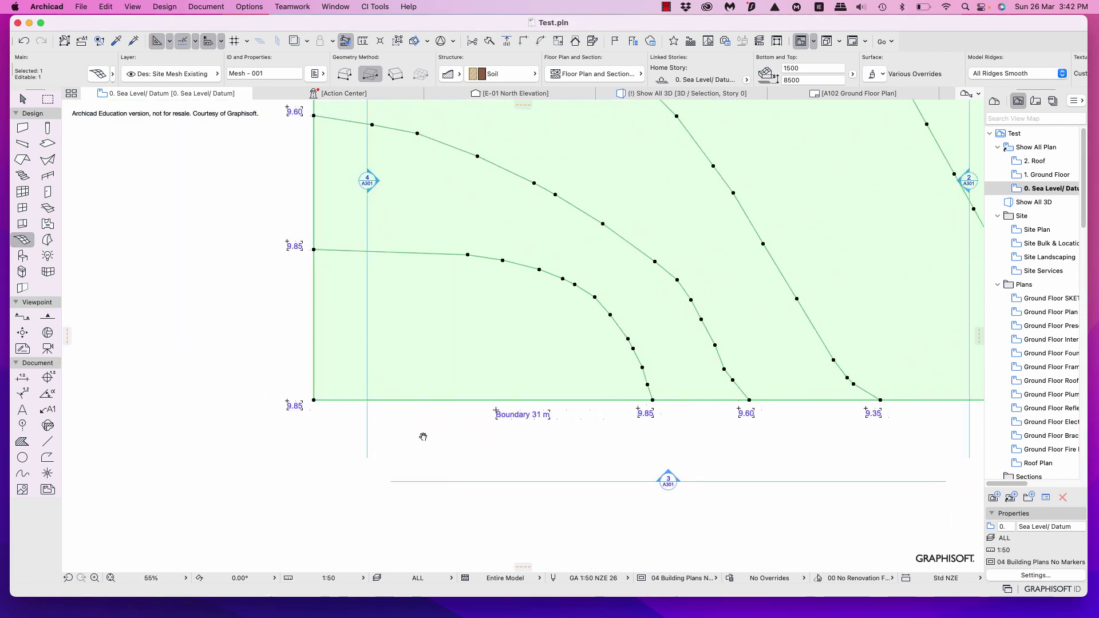
pyautogui.scroll(10, 583, 454)
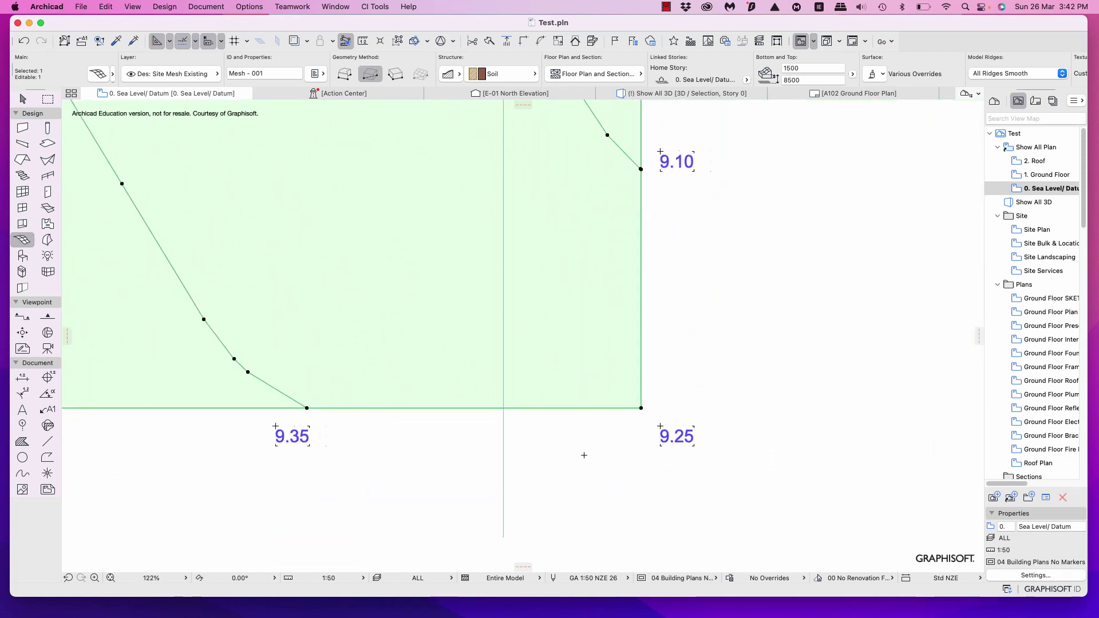
pyautogui.click(662, 393)
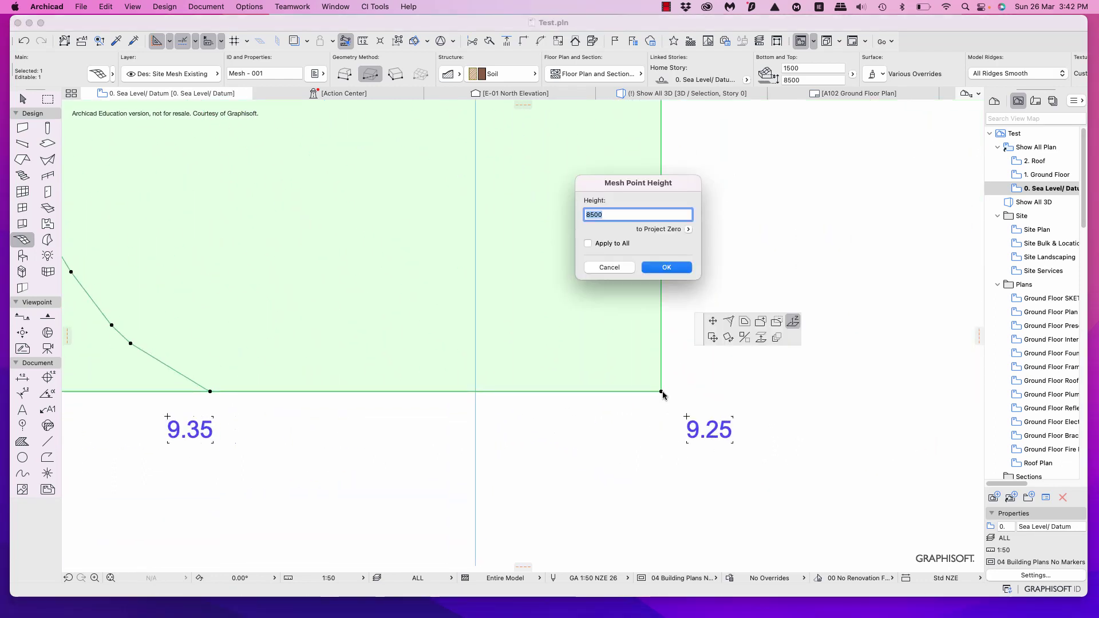
pyautogui.write('92')
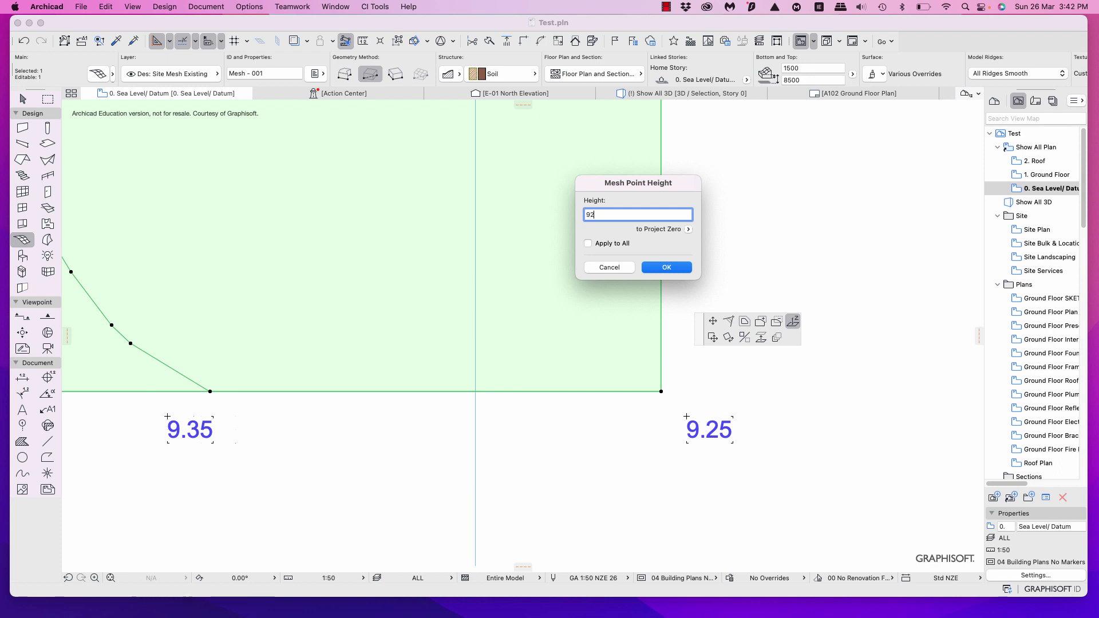
pyautogui.click(667, 267)
# Set the interior points of the 8.85 contour to 8850 relative to Project Zero with Apply to All, and check another of its points.
pyautogui.scroll(1, 786, 283)
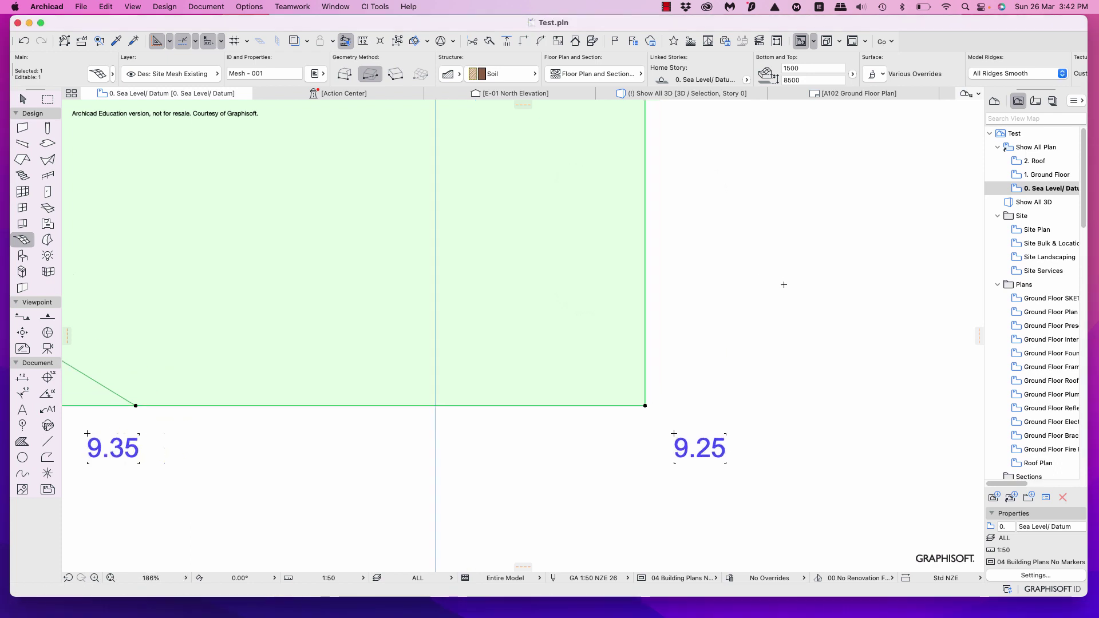
pyautogui.scroll(-5, 787, 283)
pyautogui.scroll(-3, 791, 289)
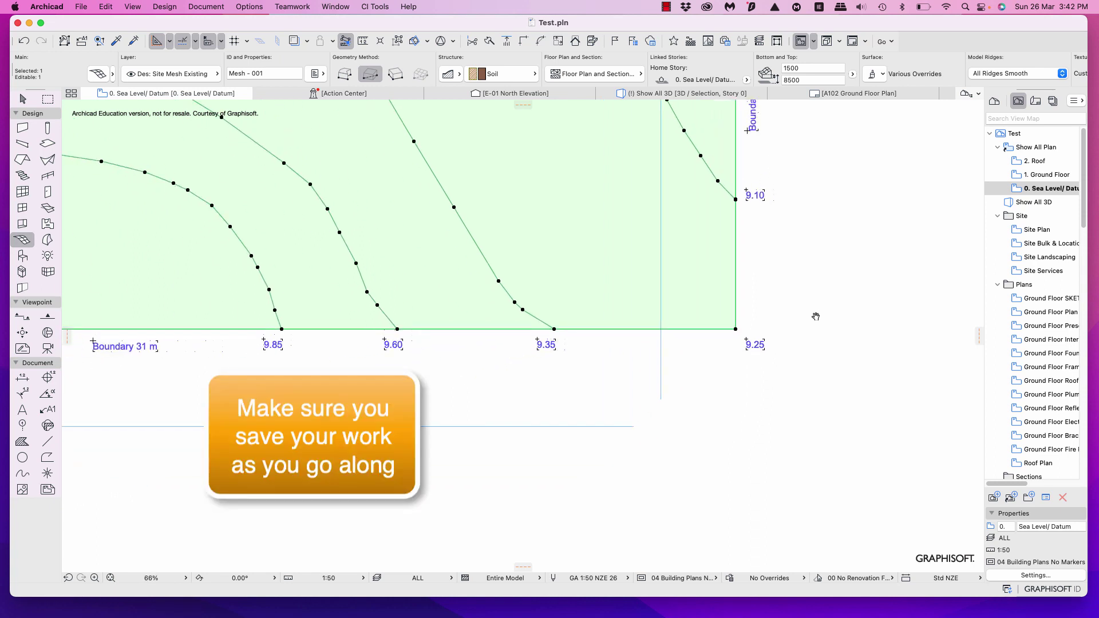
pyautogui.scroll(2, 815, 314)
pyautogui.scroll(10, 804, 214)
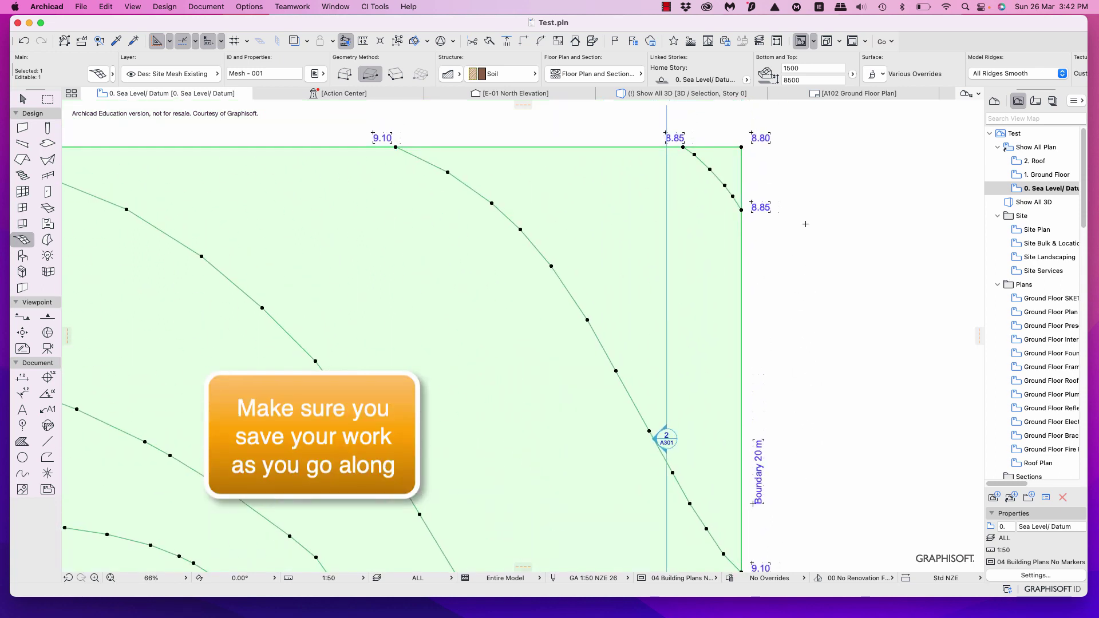
pyautogui.scroll(5, 802, 223)
pyautogui.scroll(5, 720, 369)
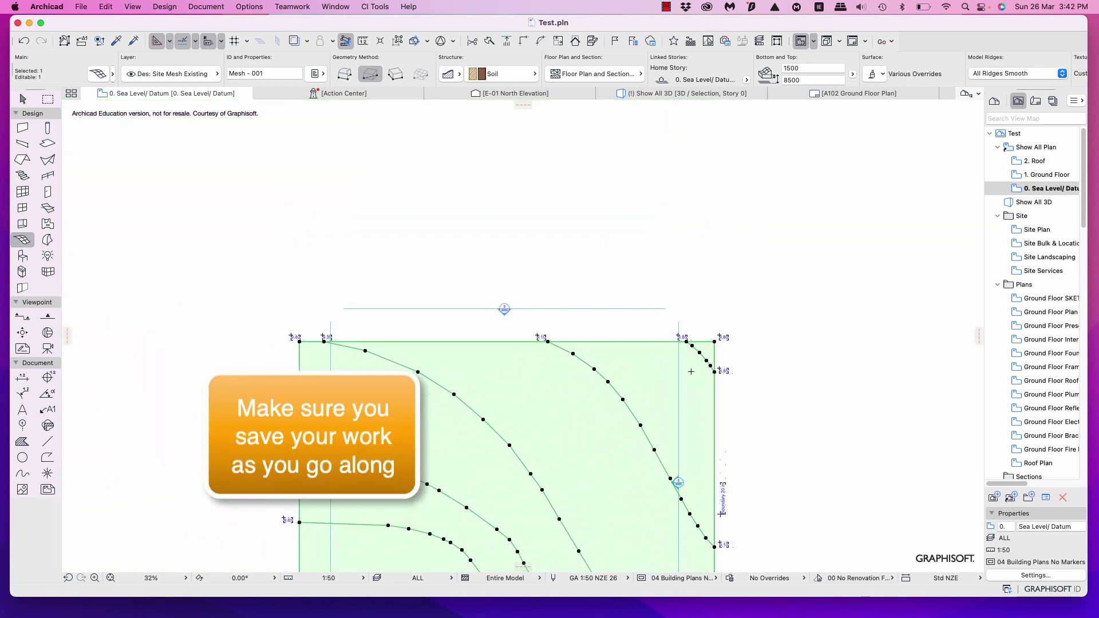
pyautogui.scroll(5, 866, 393)
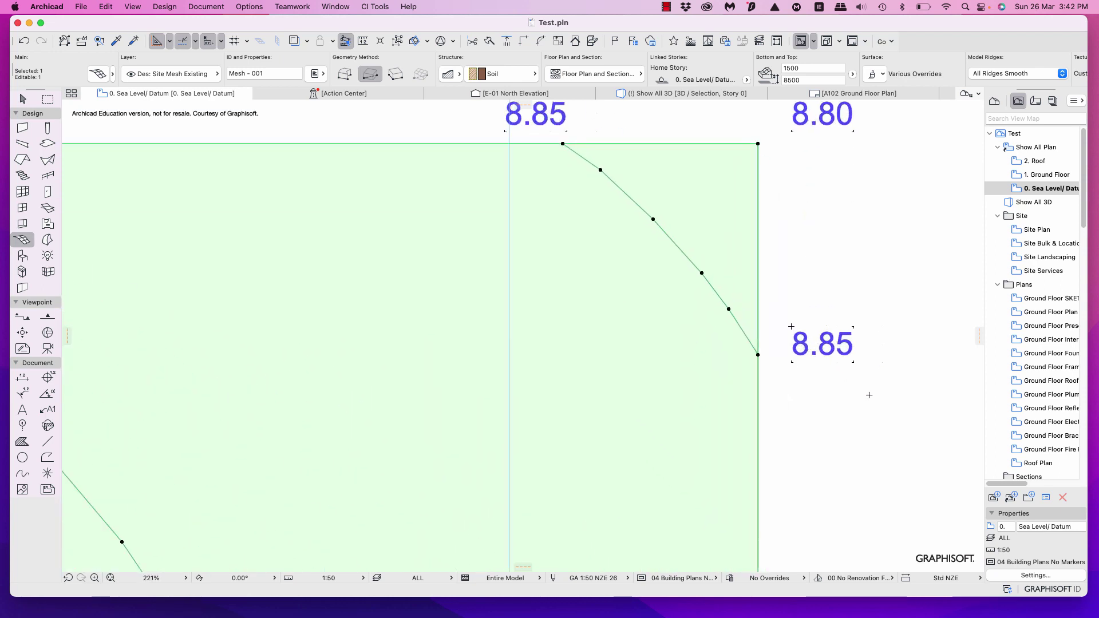
pyautogui.scroll(-2, 909, 301)
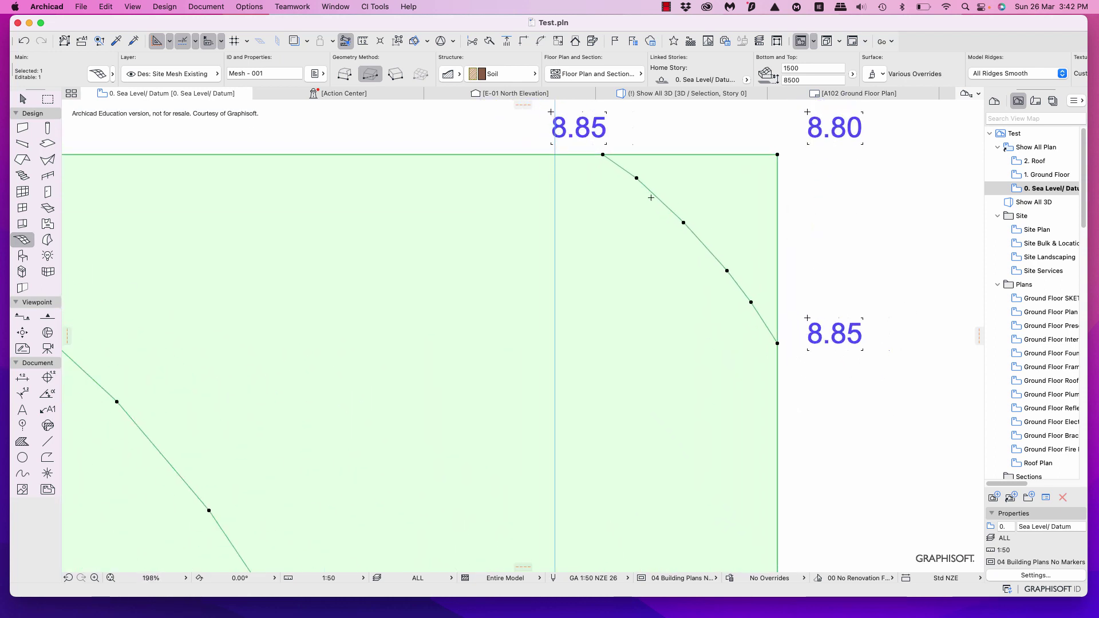
pyautogui.moveTo(865, 251); pyautogui.dragTo(819, 298, button='middle')
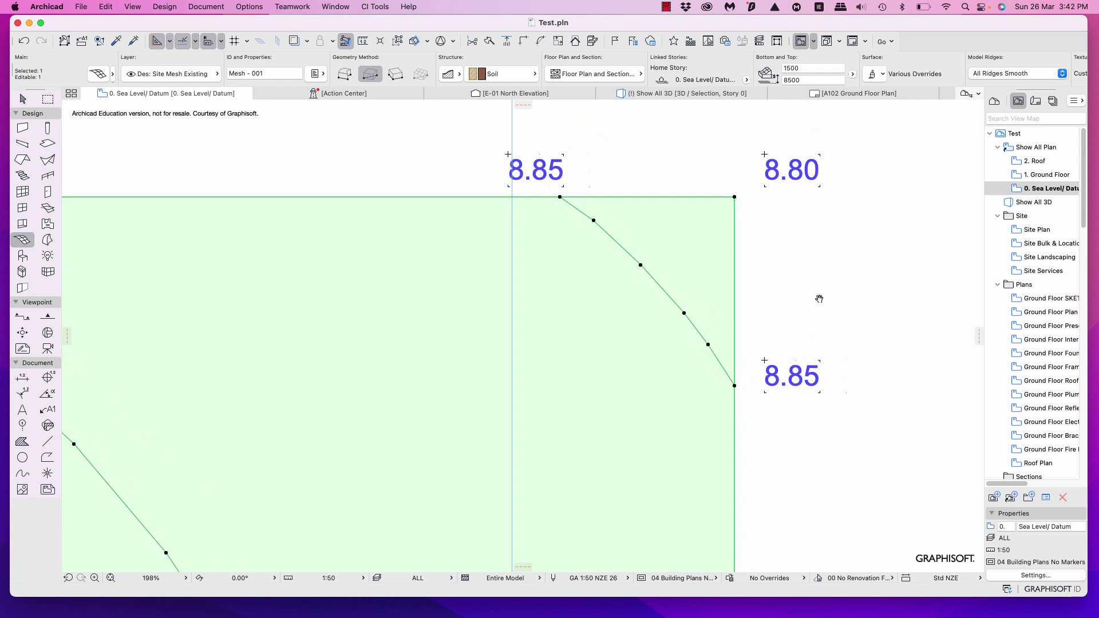
pyautogui.scroll(3, 800, 287)
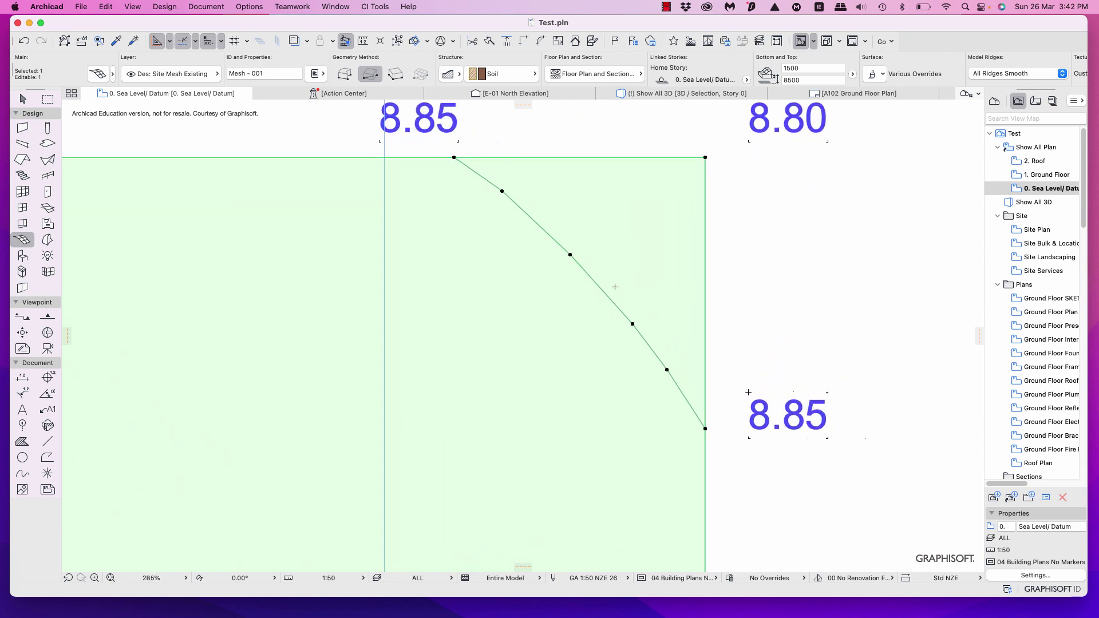
pyautogui.click(570, 256)
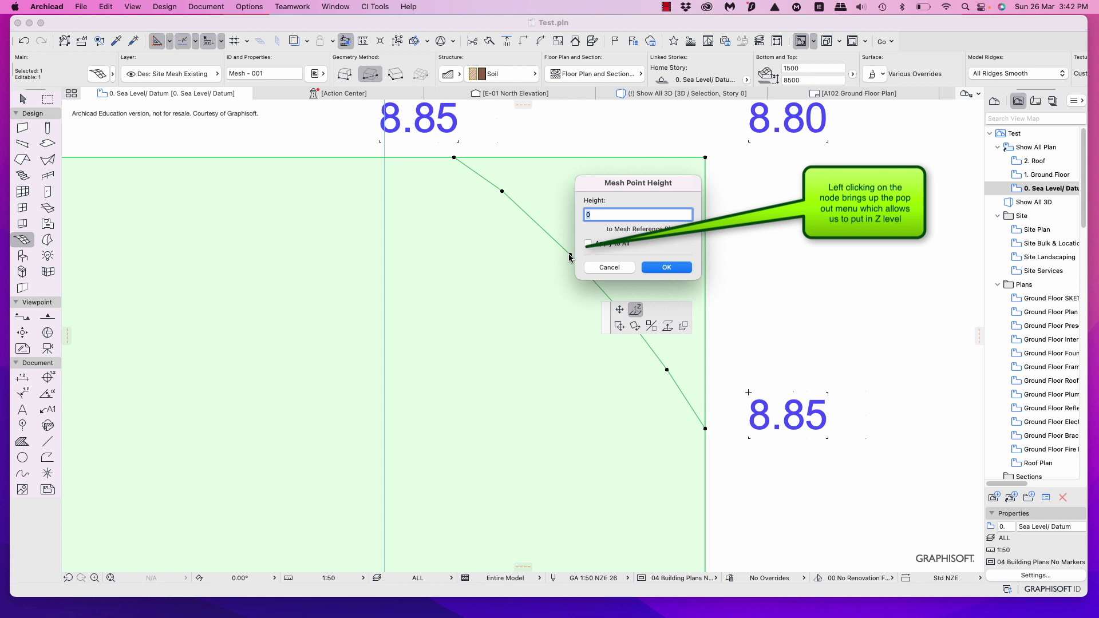
pyautogui.click(695, 236)
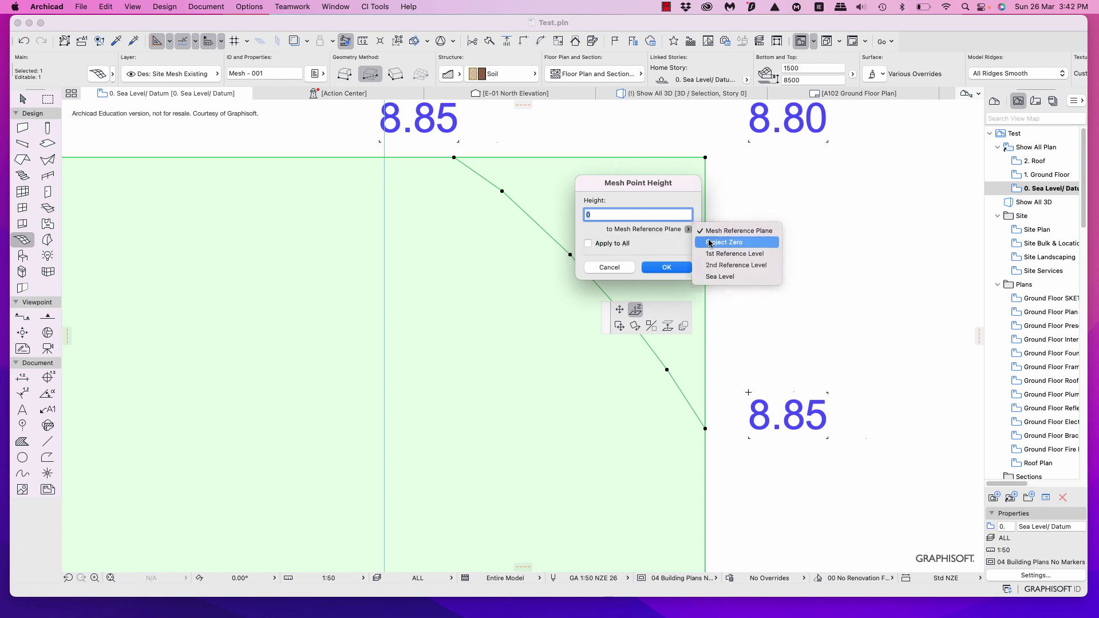
pyautogui.click(710, 243)
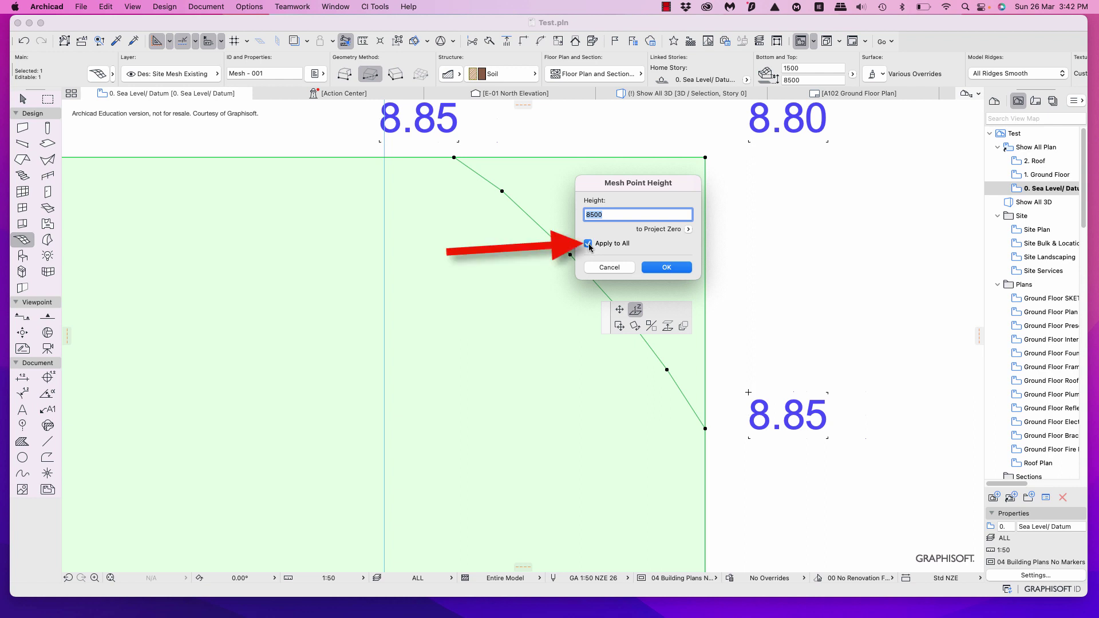
pyautogui.click(588, 244)
pyautogui.write('85')
pyautogui.press('BackSpace')
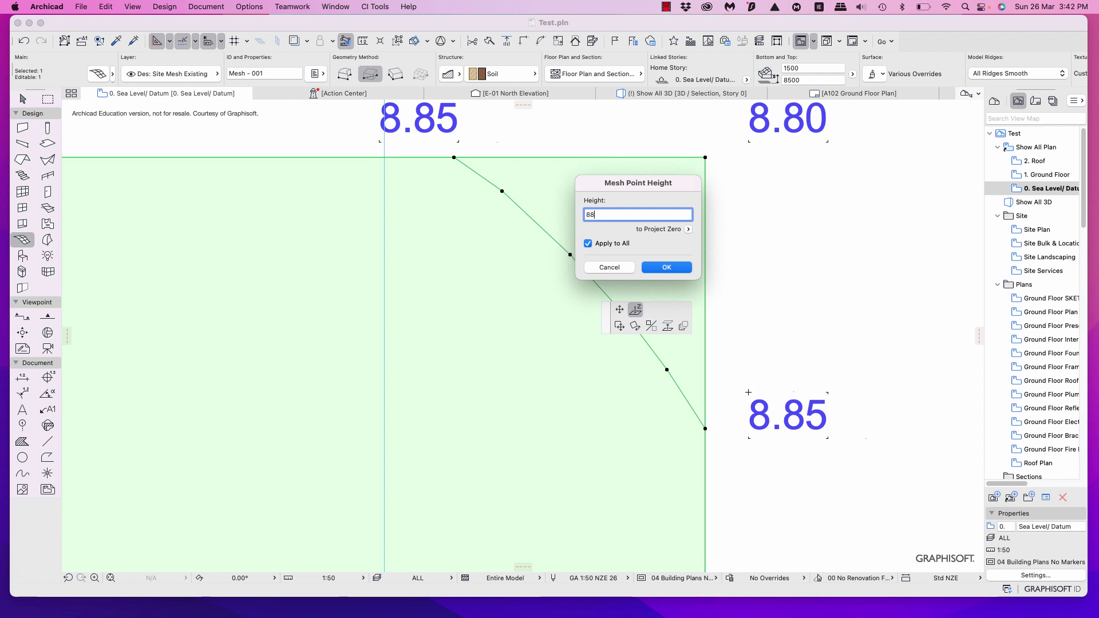
pyautogui.write('850')
pyautogui.click(670, 270)
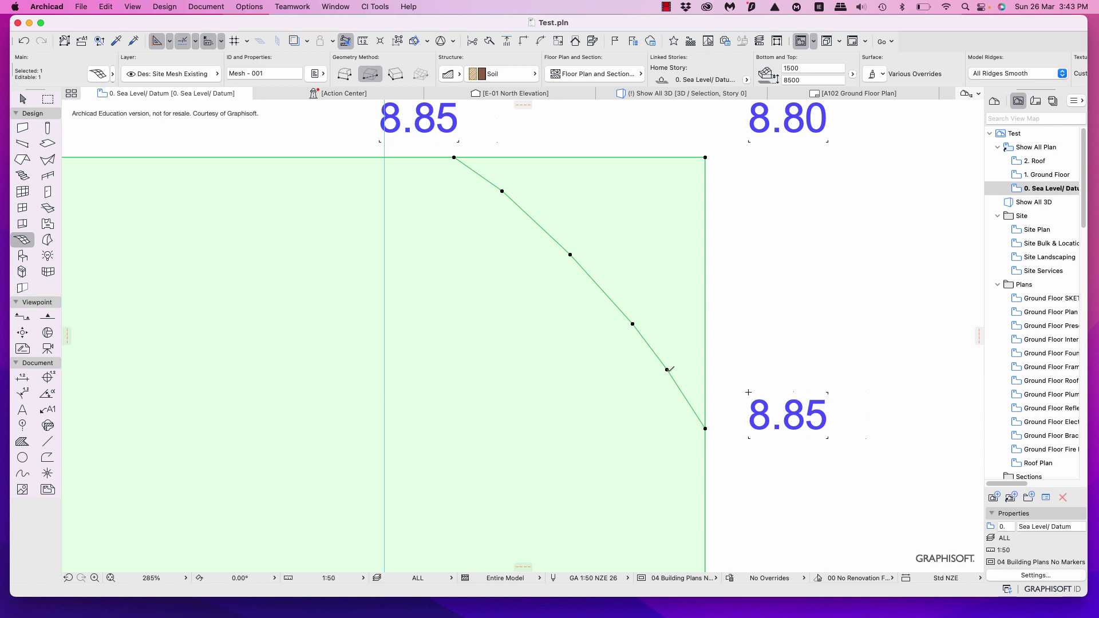
pyautogui.click(668, 369)
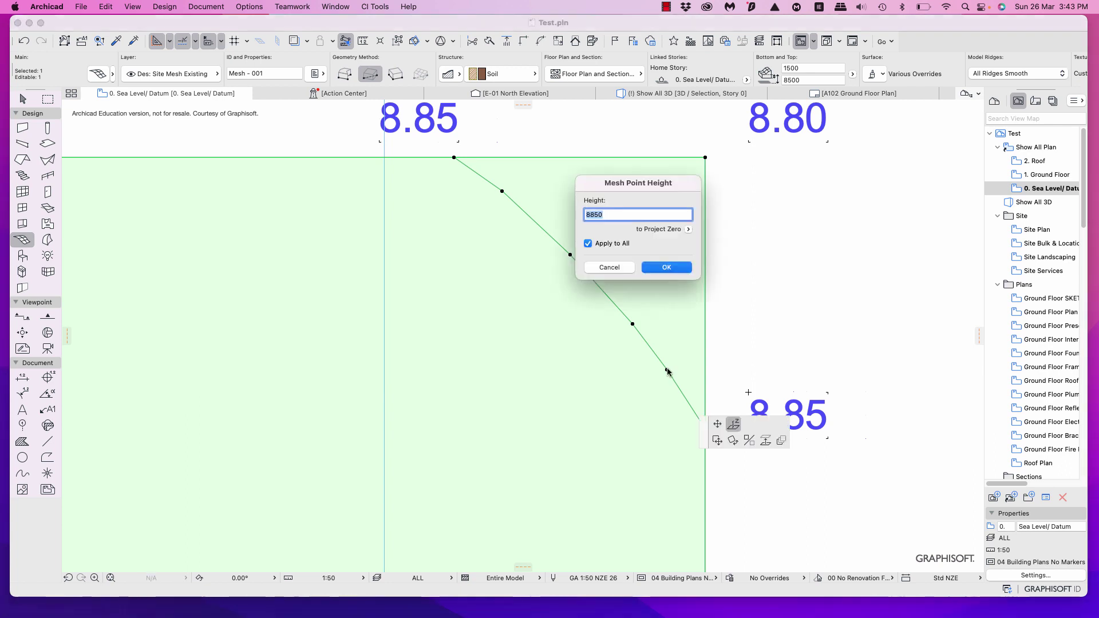
pyautogui.click(668, 269)
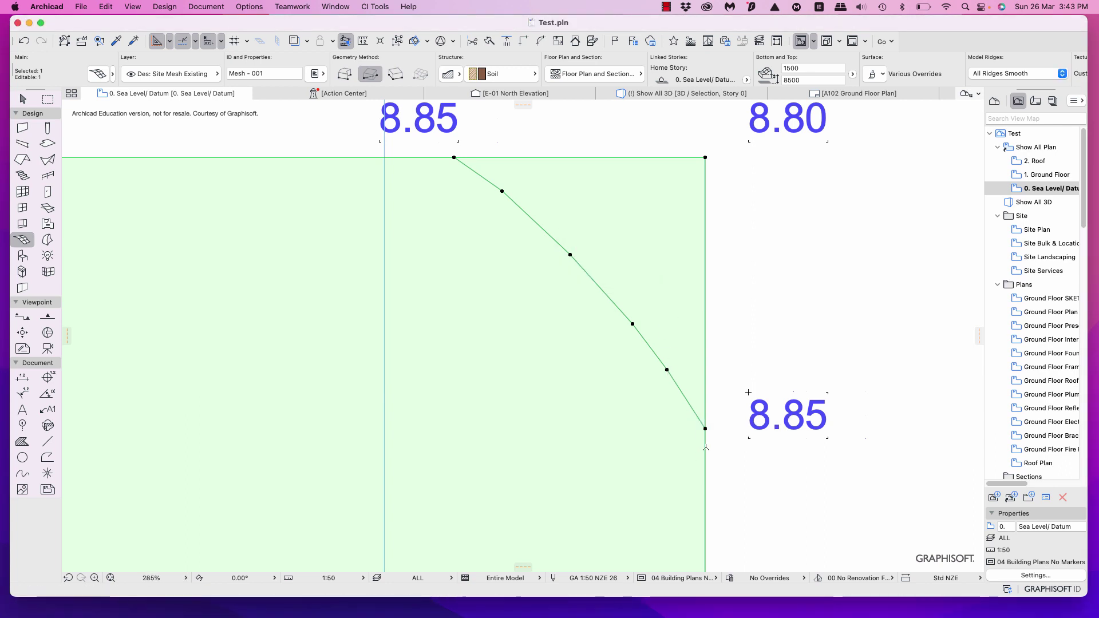
# Set the two boundary endpoints of the 8.85 contour to 8850 relative to Project Zero, one point at a time without Apply to All.
pyautogui.click(706, 429)
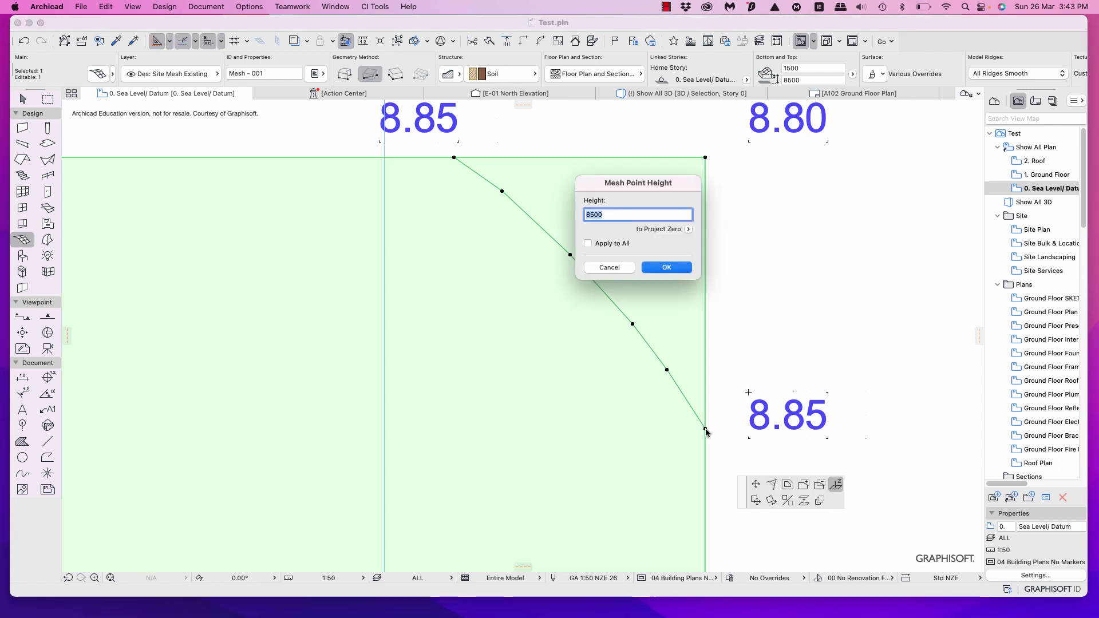
pyautogui.write('8850')
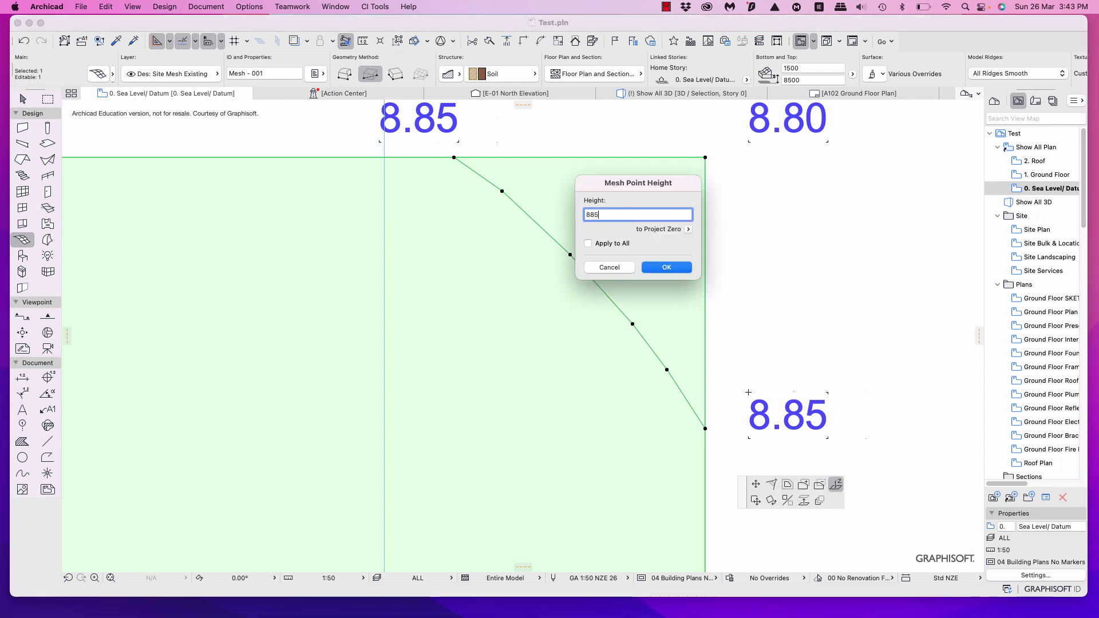
pyautogui.click(657, 265)
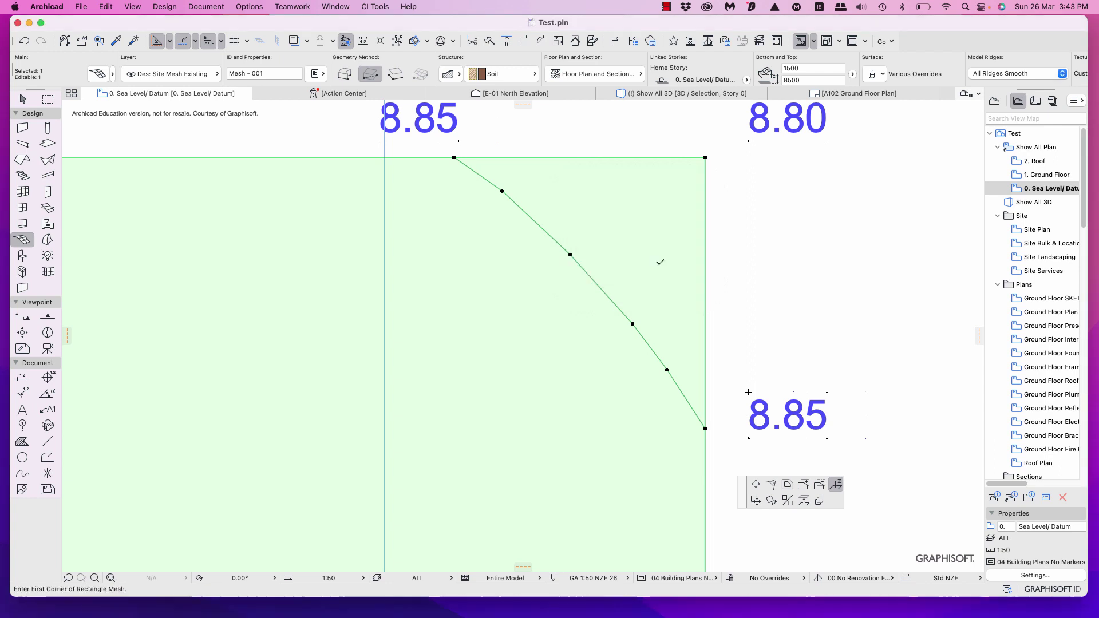
pyautogui.click(455, 156)
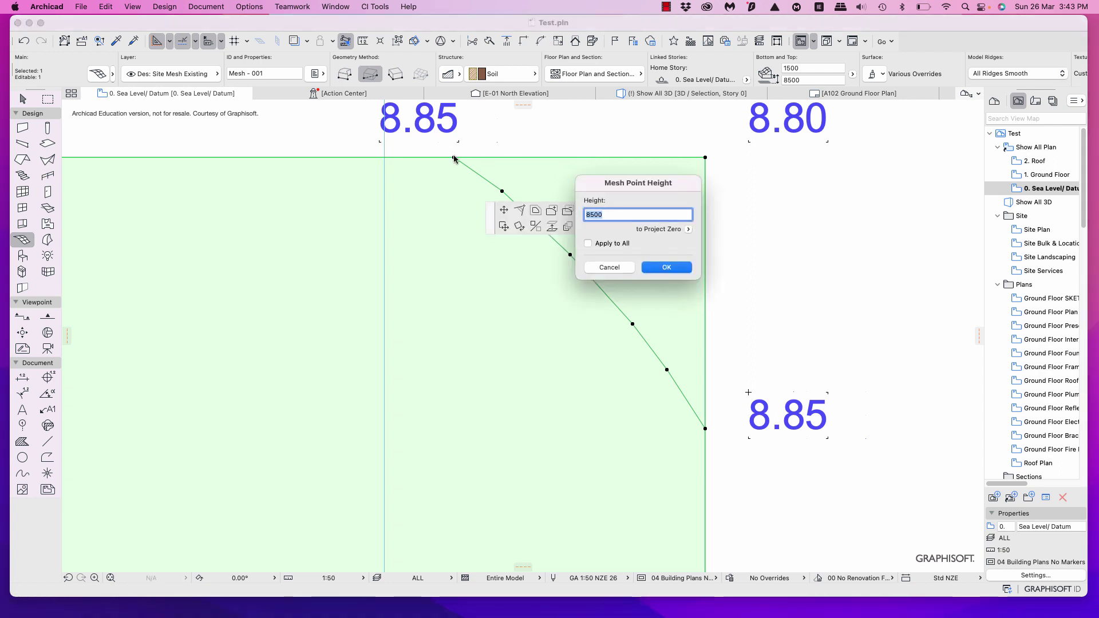
pyautogui.write('8850')
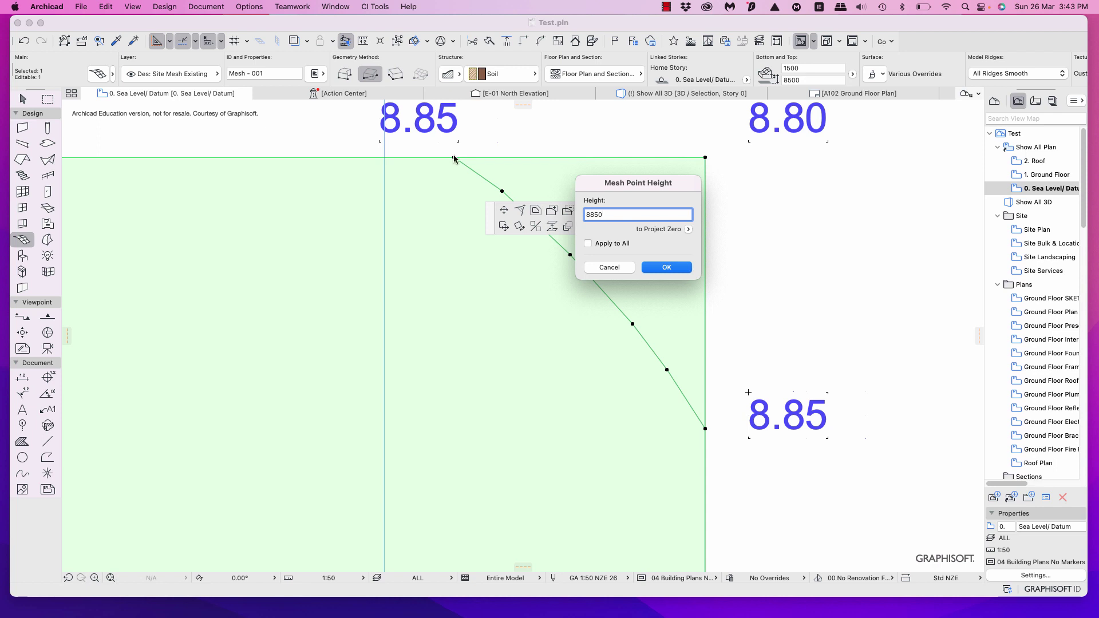
pyautogui.click(683, 267)
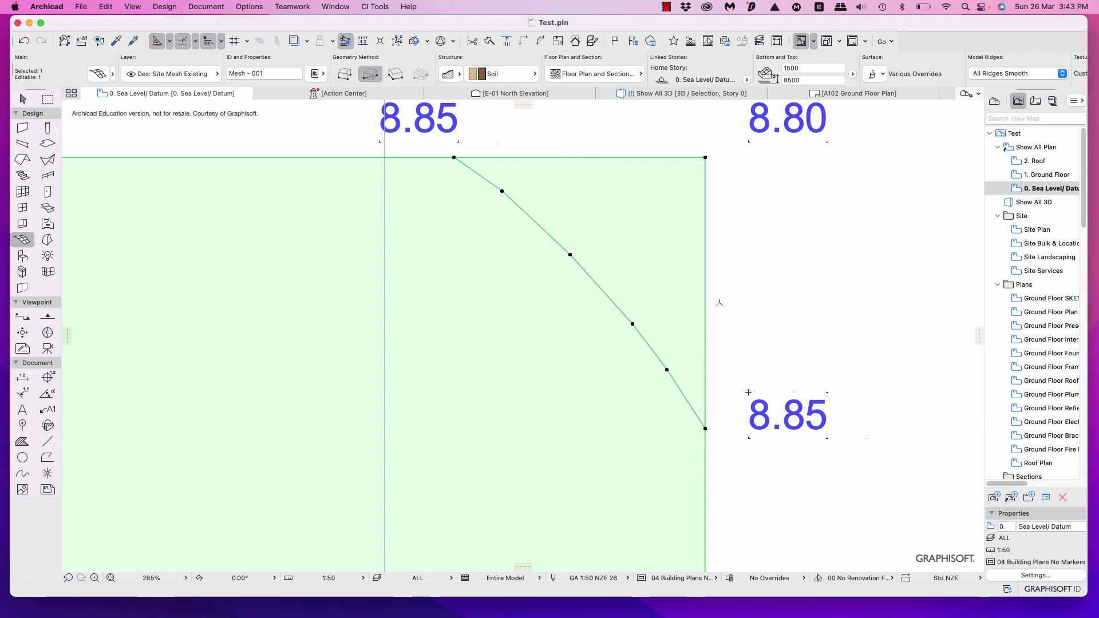
pyautogui.scroll(2, 567, 376)
pyautogui.scroll(-10, 566, 376)
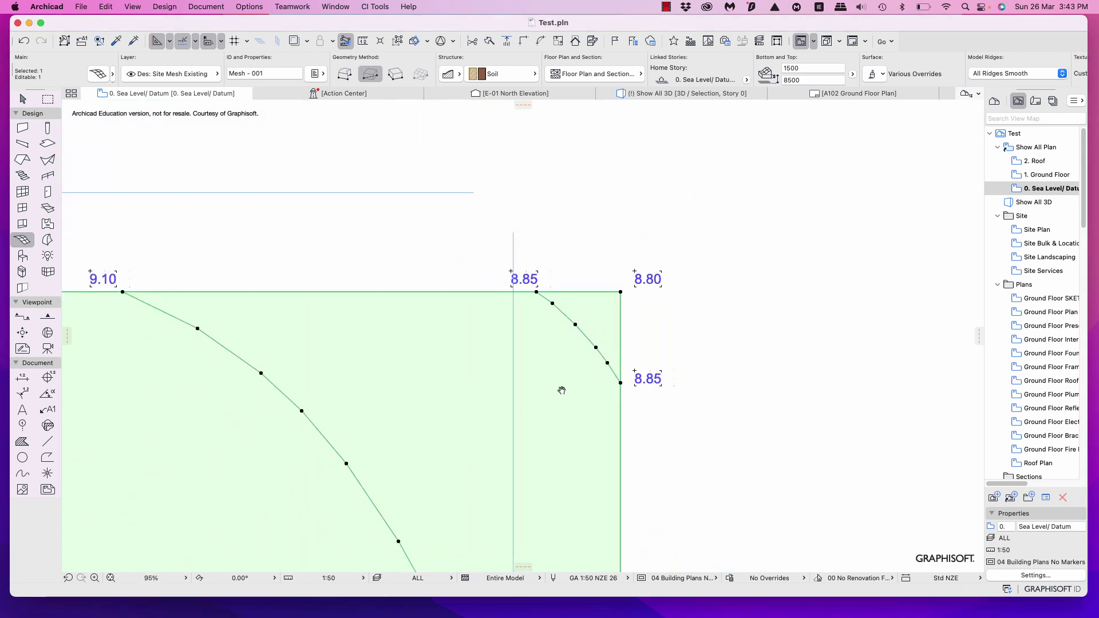
pyautogui.scroll(-3, 672, 259)
pyautogui.scroll(-4, 590, 369)
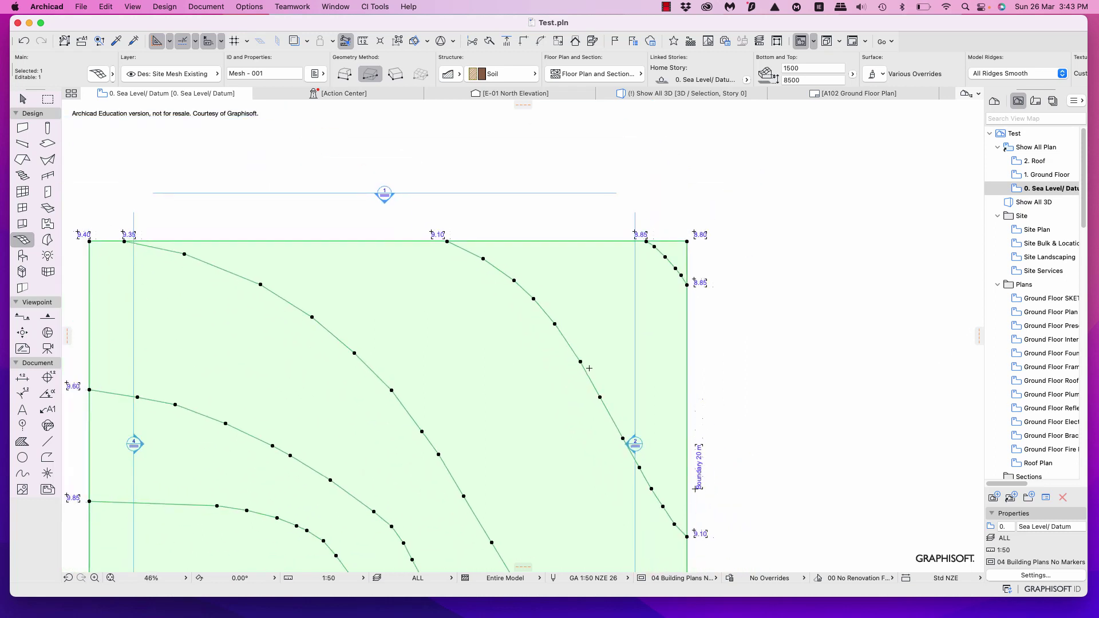
pyautogui.moveTo(589, 370); pyautogui.dragTo(519, 369, button='middle')
pyautogui.scroll(7, 518, 368)
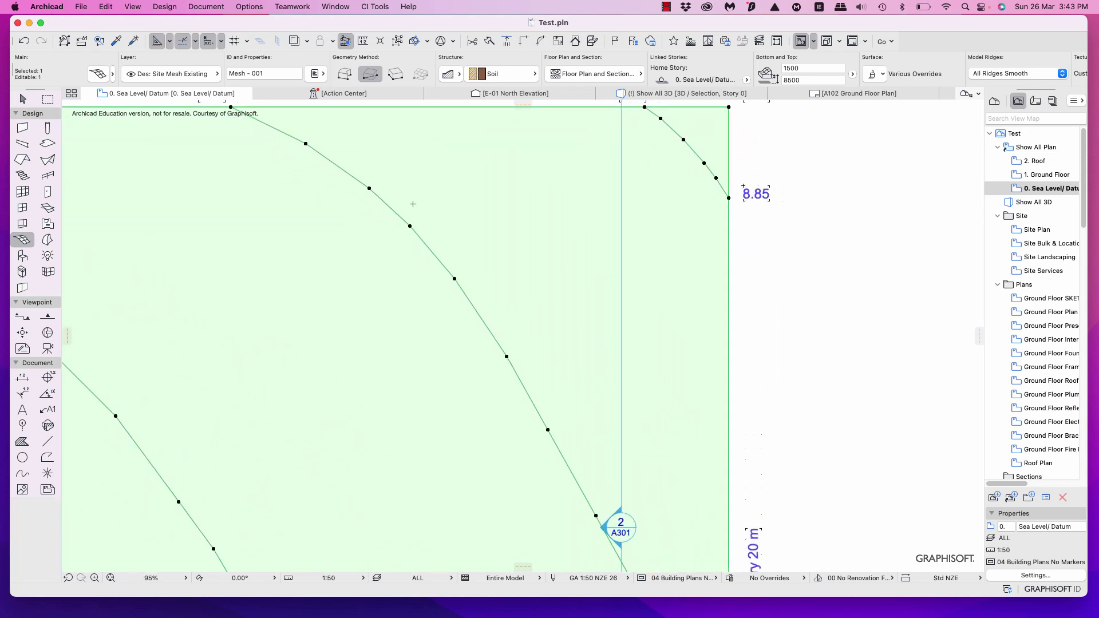
pyautogui.click(507, 357)
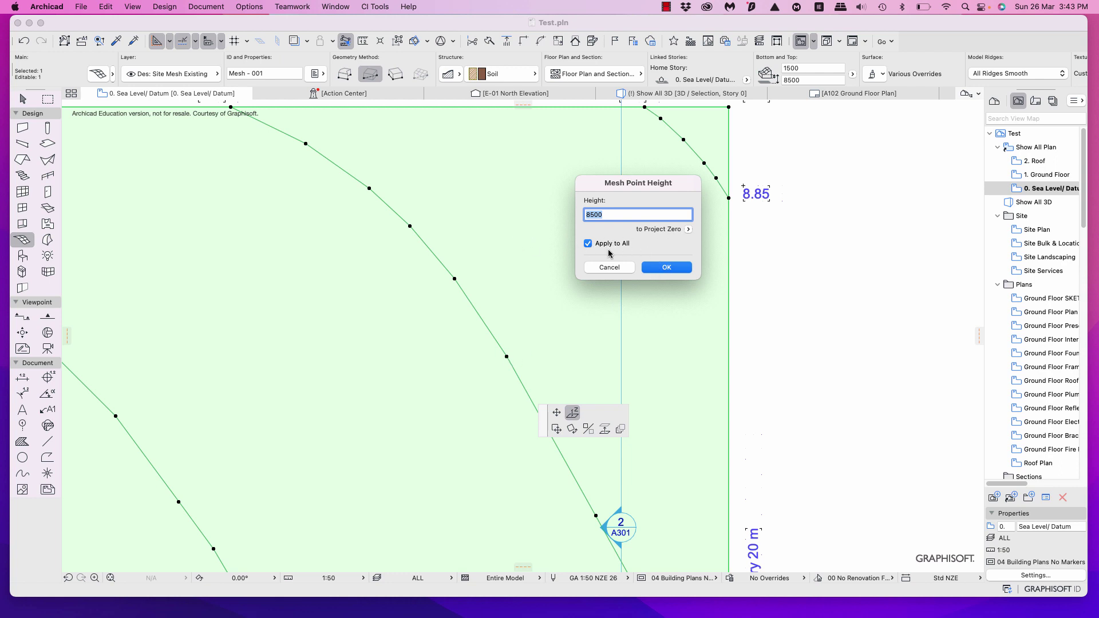
pyautogui.click(609, 267)
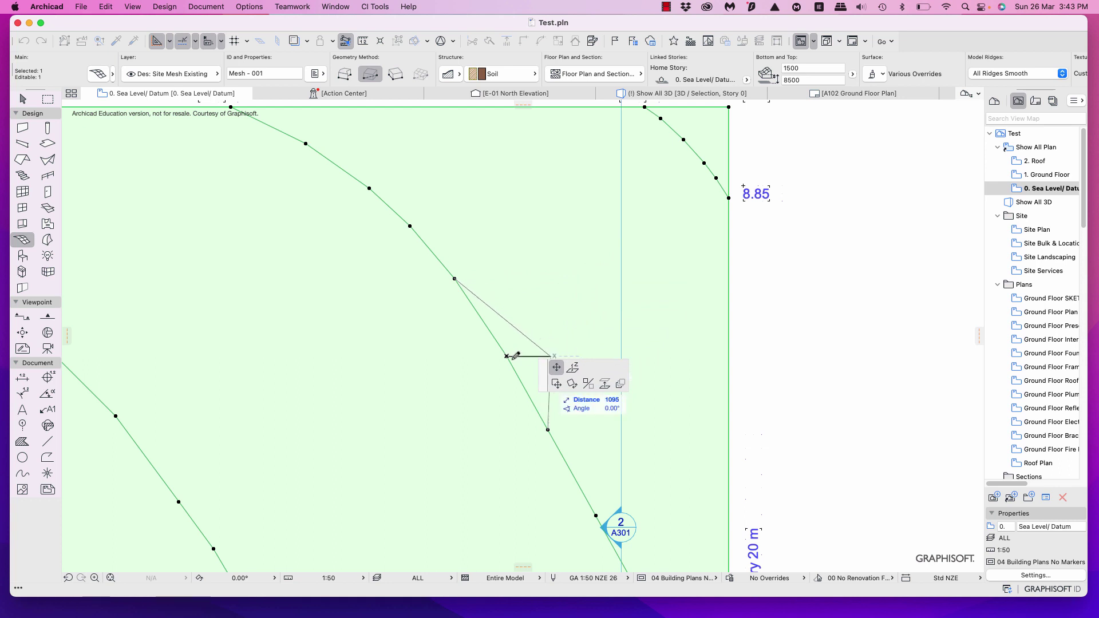
pyautogui.press('Escape')
# Set the interior points of the 9.10 contour to 9100 relative to Project Zero, with Apply to All on.
pyautogui.scroll(1, 435, 300)
pyautogui.hscroll(-4, 435, 300)
pyautogui.scroll(3, 435, 300)
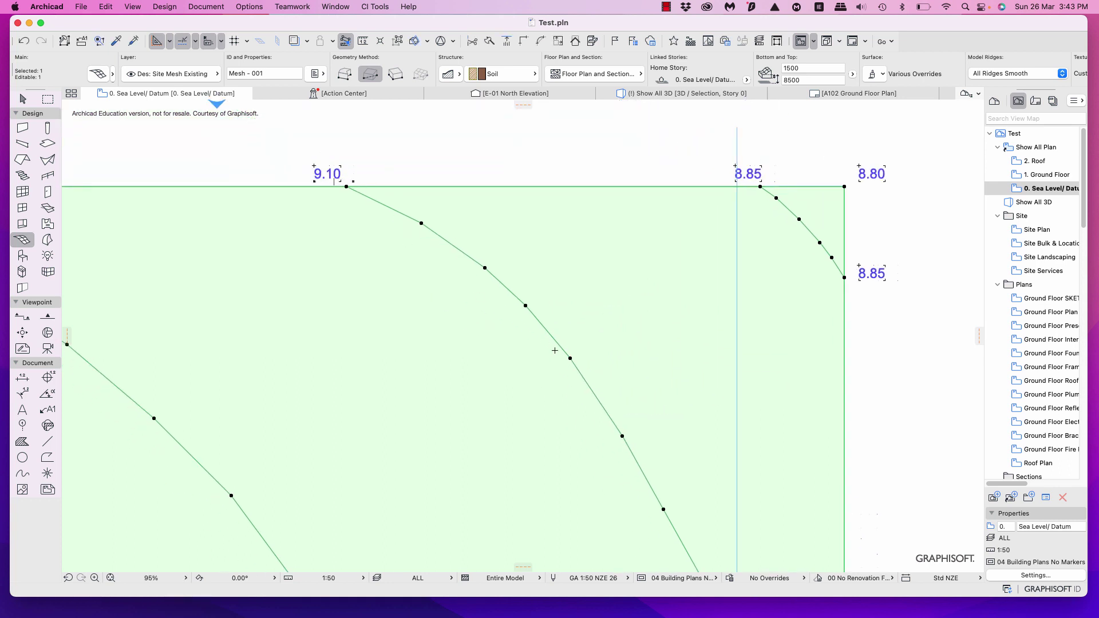
pyautogui.click(571, 357)
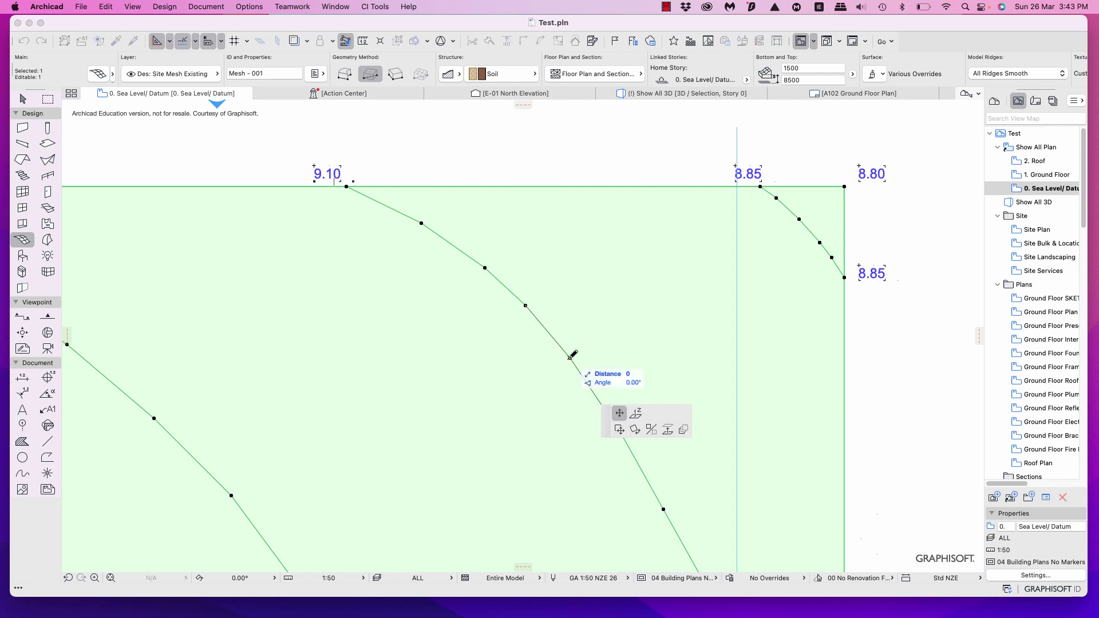
pyautogui.click(637, 414)
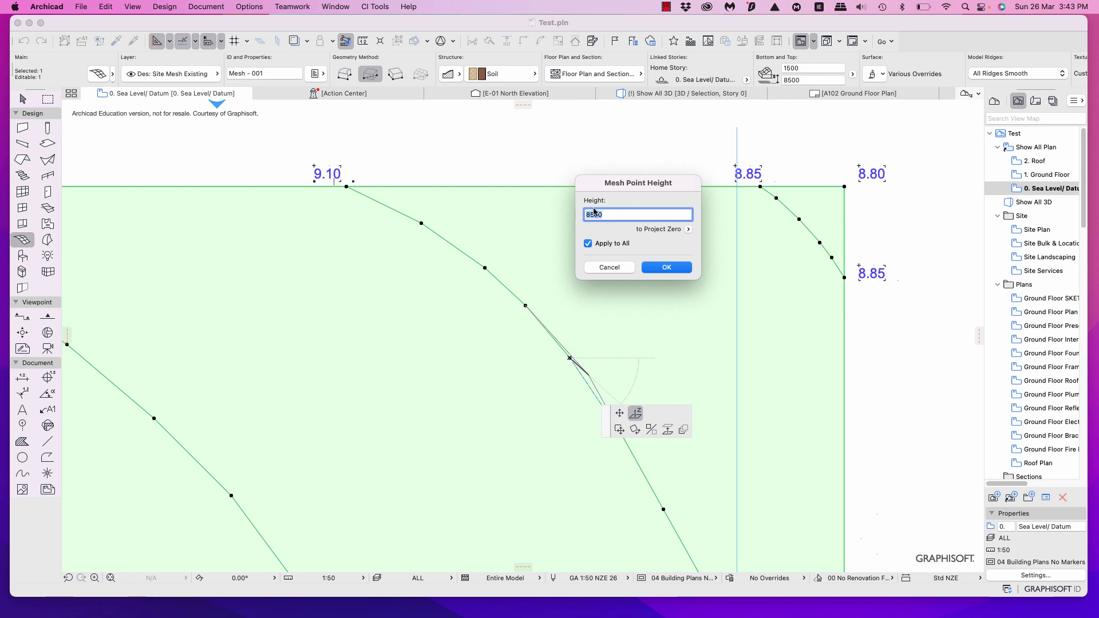
pyautogui.write('9100')
pyautogui.click(667, 267)
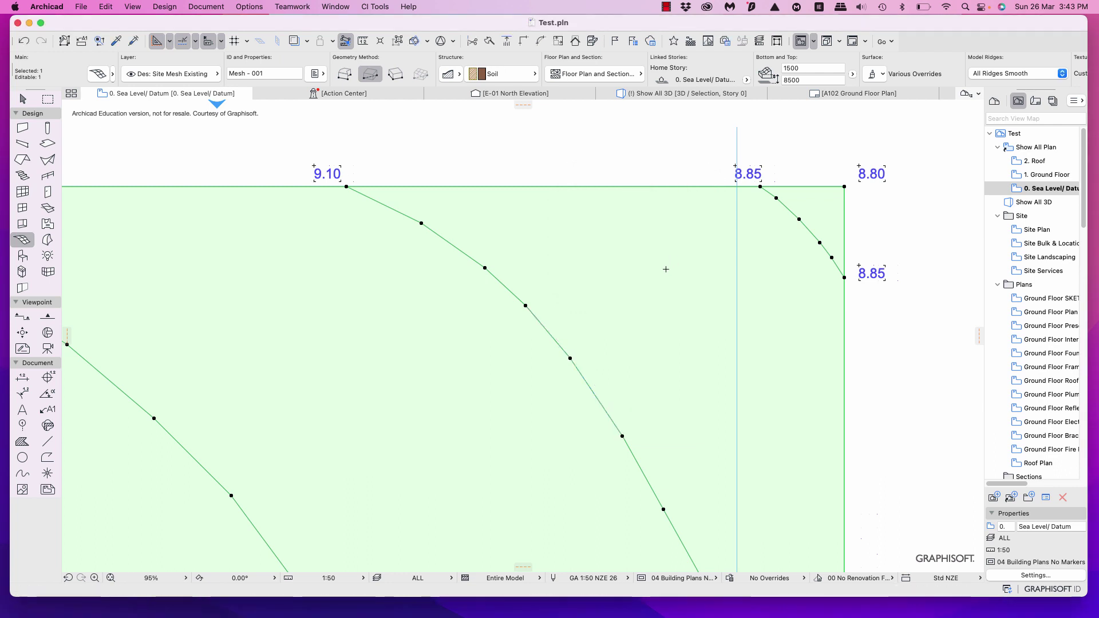
# Check the height of another interior point farther along the 9.10 contour.
pyautogui.scroll(-5, 694, 449)
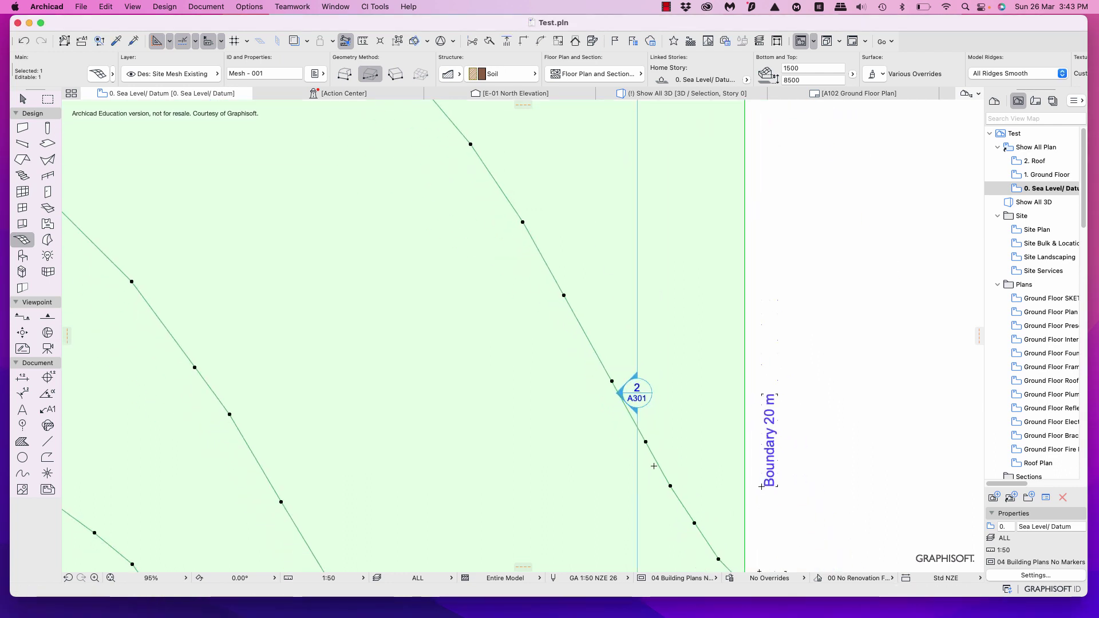
pyautogui.click(671, 487)
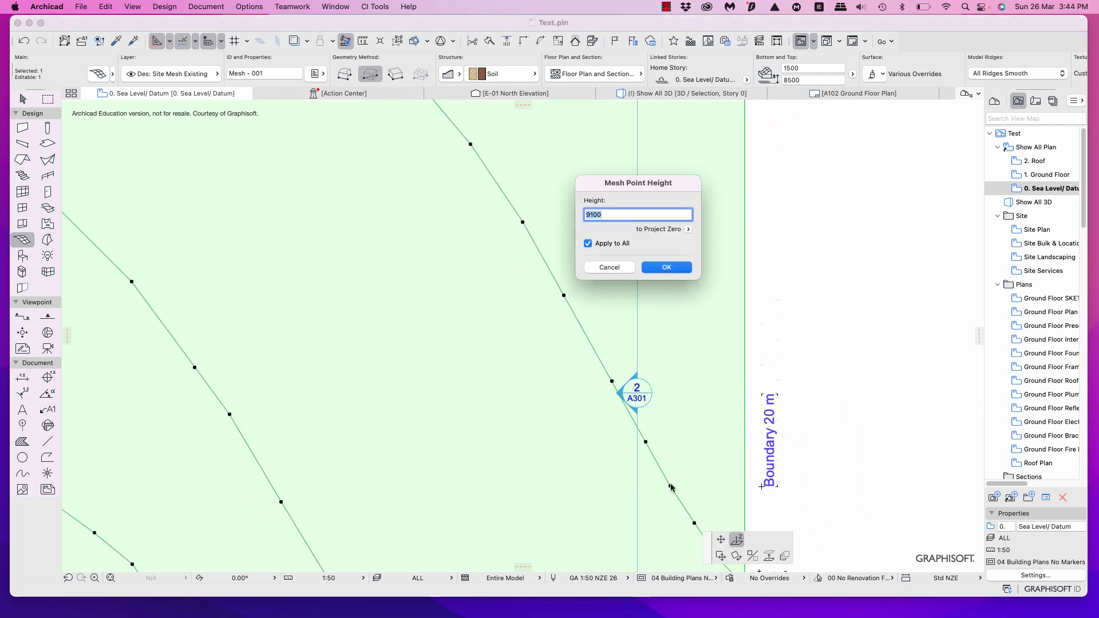
pyautogui.click(666, 267)
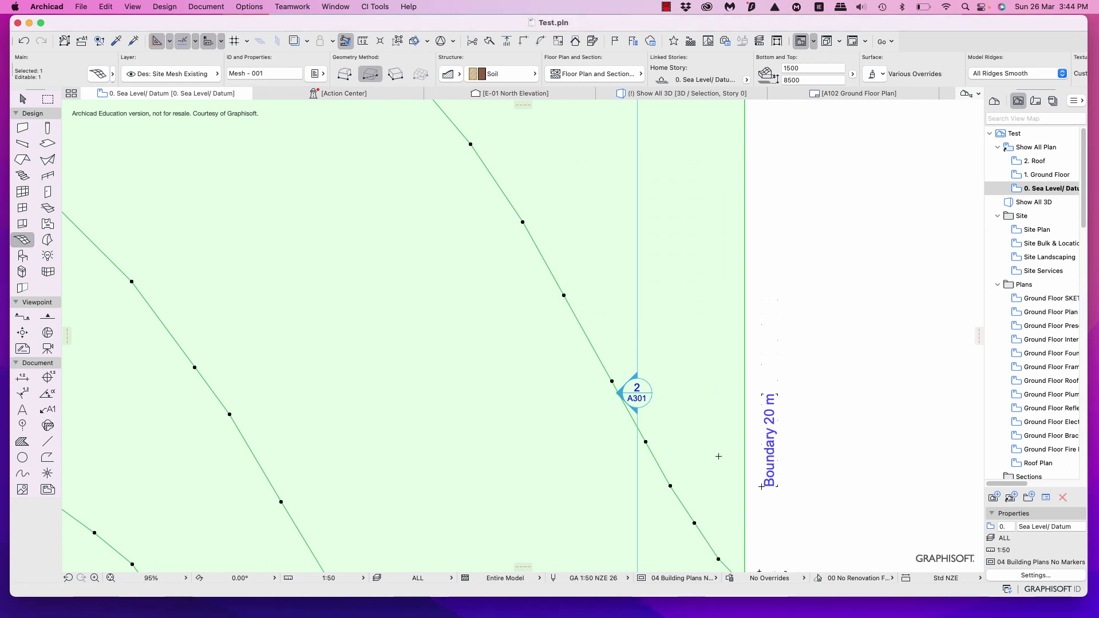
# Set the two boundary endpoints of the 9.10 contour to 9100 relative to Project Zero, one at a time without Apply to All.
pyautogui.scroll(-4, 718, 457)
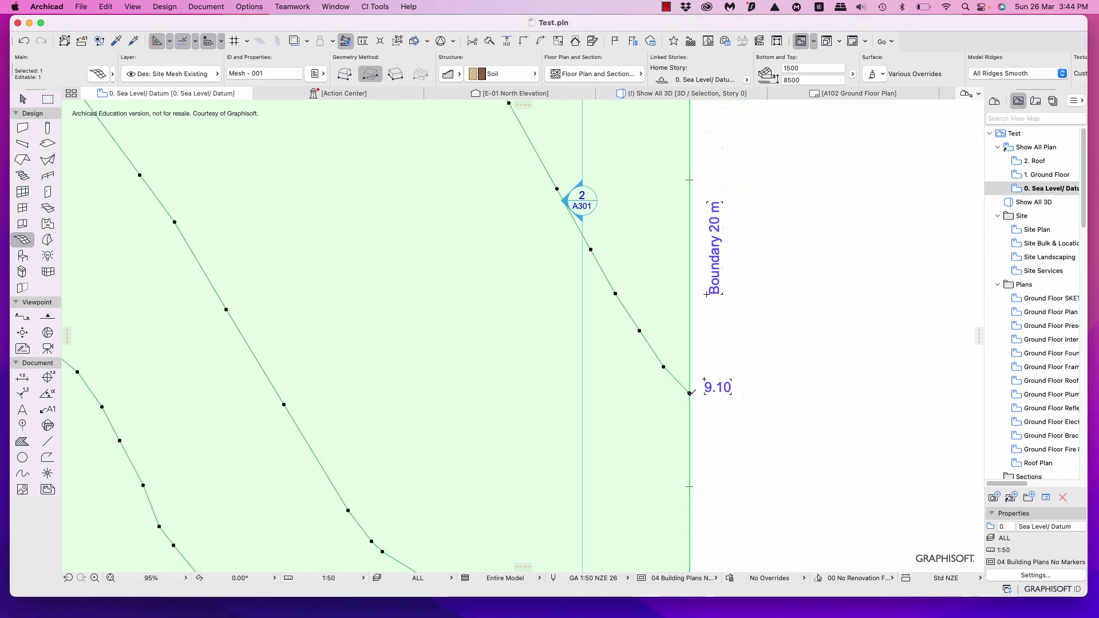
pyautogui.click(690, 393)
pyautogui.write('9100')
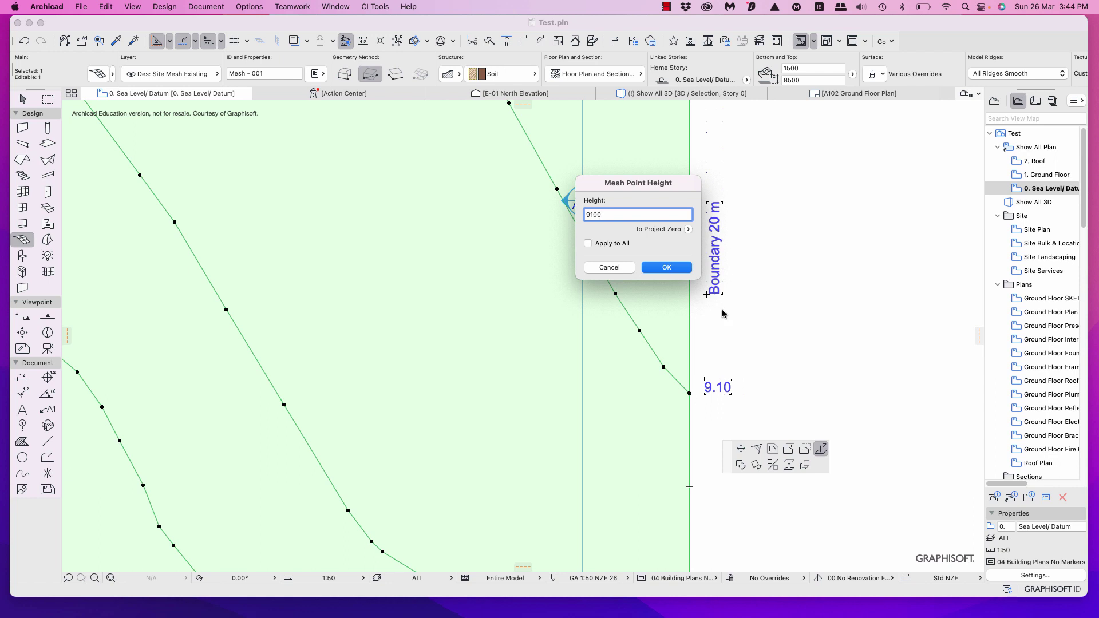
pyautogui.click(667, 268)
pyautogui.scroll(-10, 626, 247)
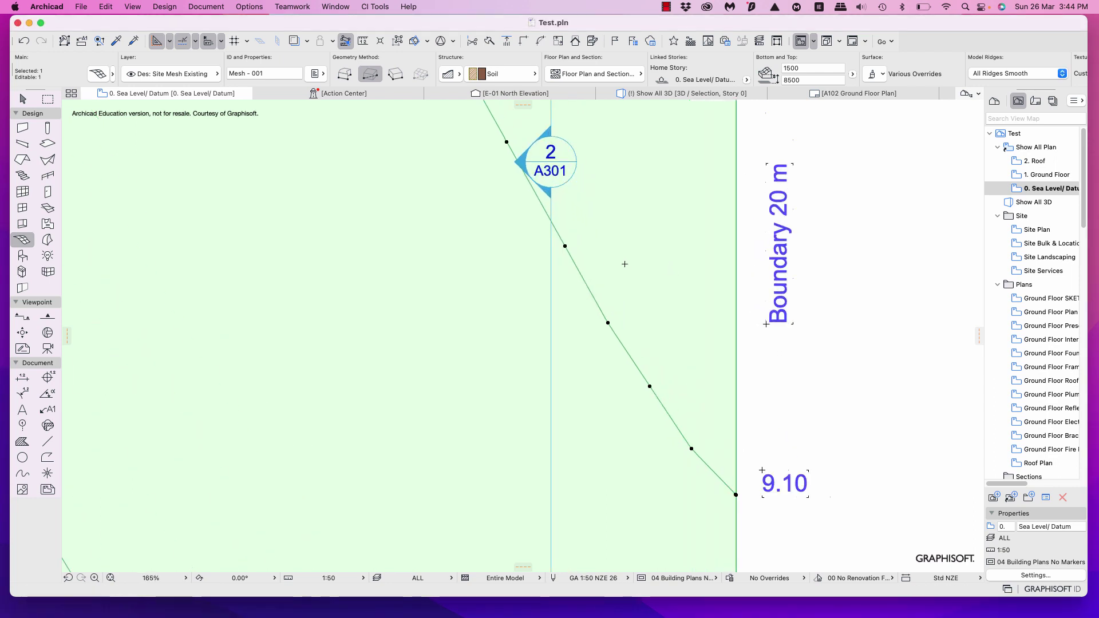
pyautogui.scroll(10, 511, 302)
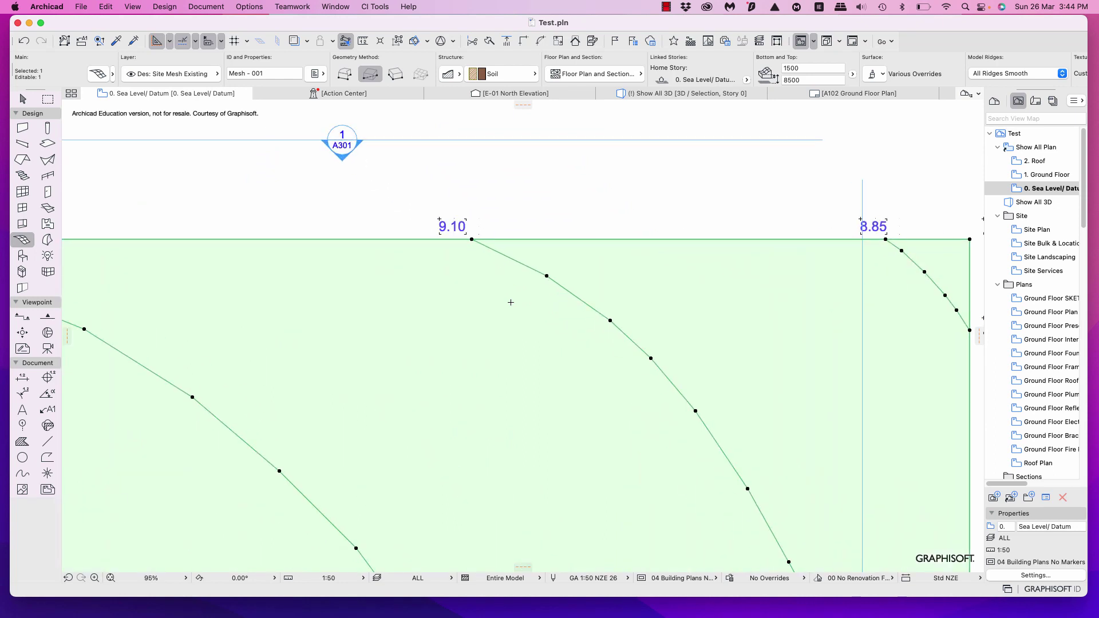
pyautogui.click(464, 226)
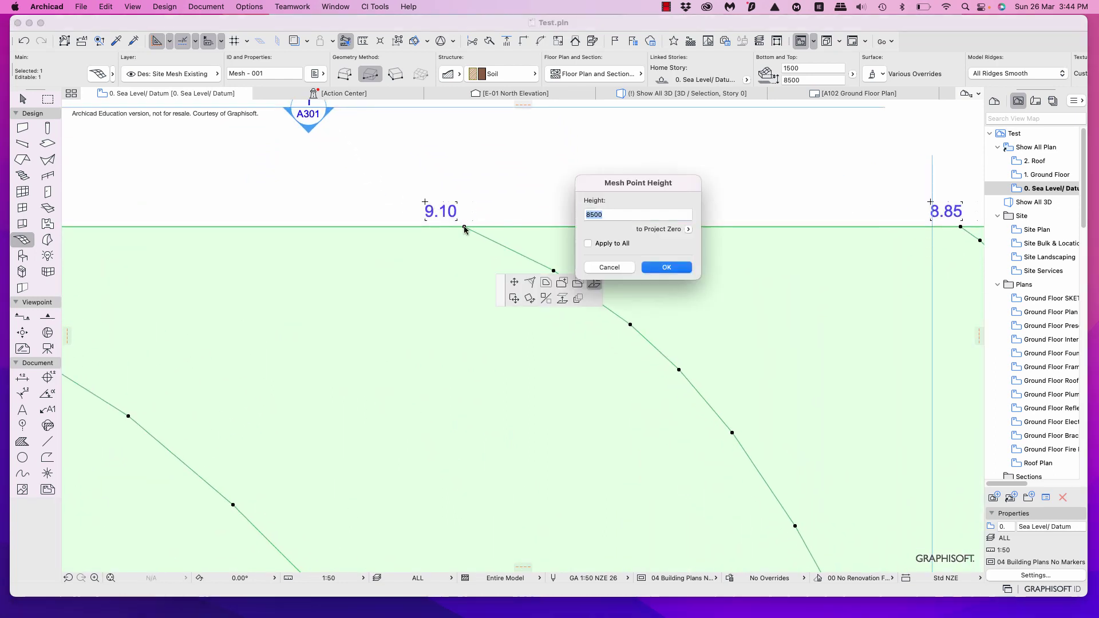
pyautogui.write('9')
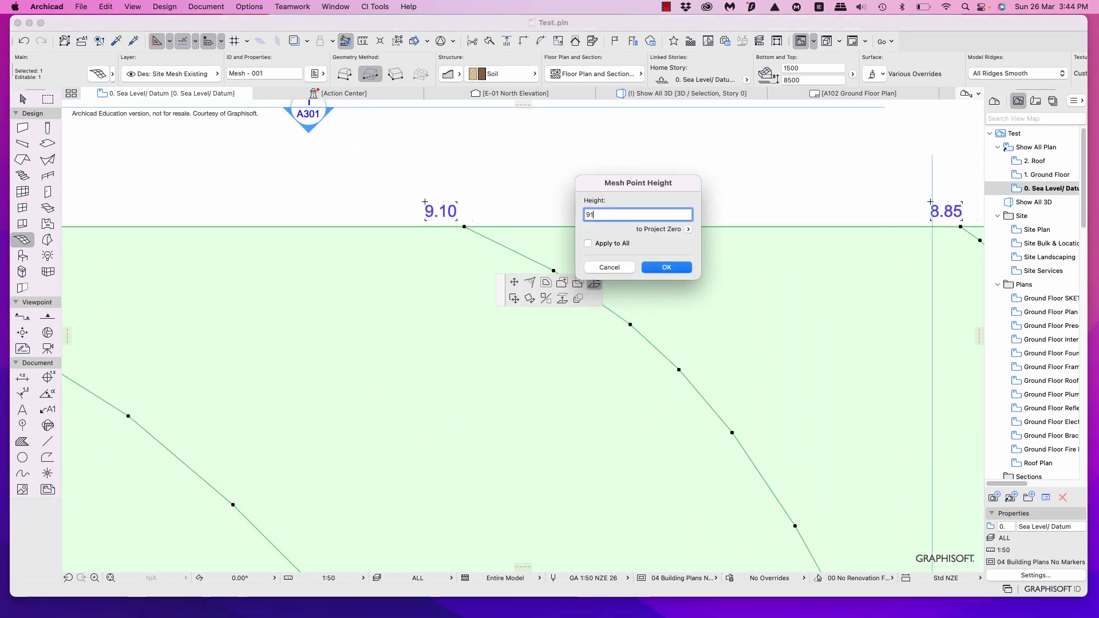
pyautogui.write('100')
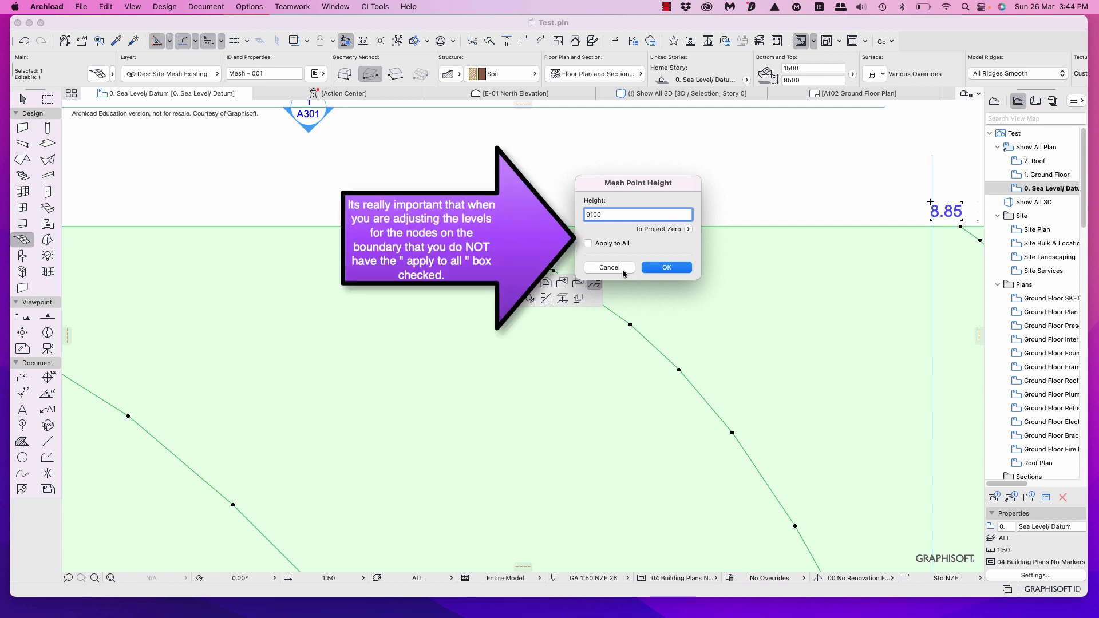
pyautogui.click(667, 267)
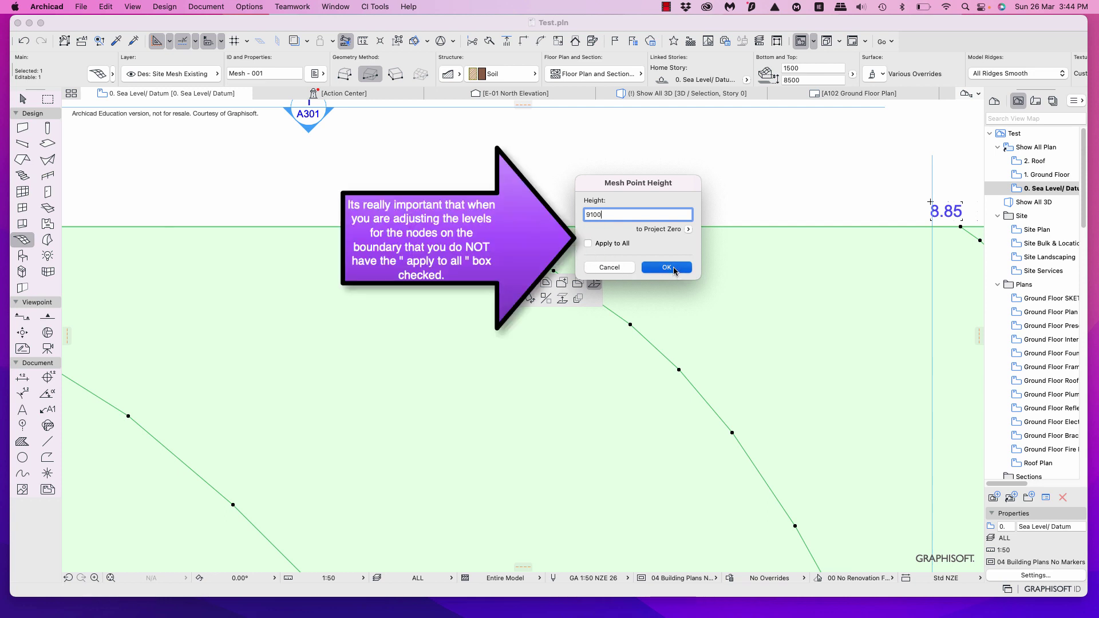
# Set the interior points of the 9.35 contour to 9350 relative to Project Zero, with Apply to All on.
pyautogui.scroll(-2, 726, 351)
pyautogui.hscroll(-3, 726, 351)
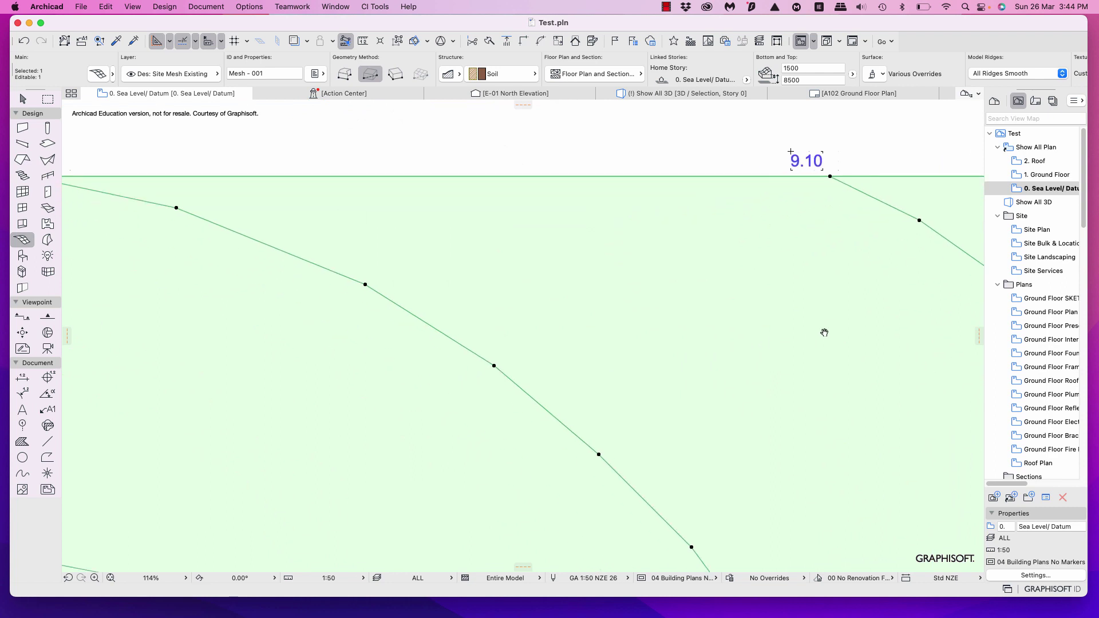
pyautogui.scroll(-5, 459, 290)
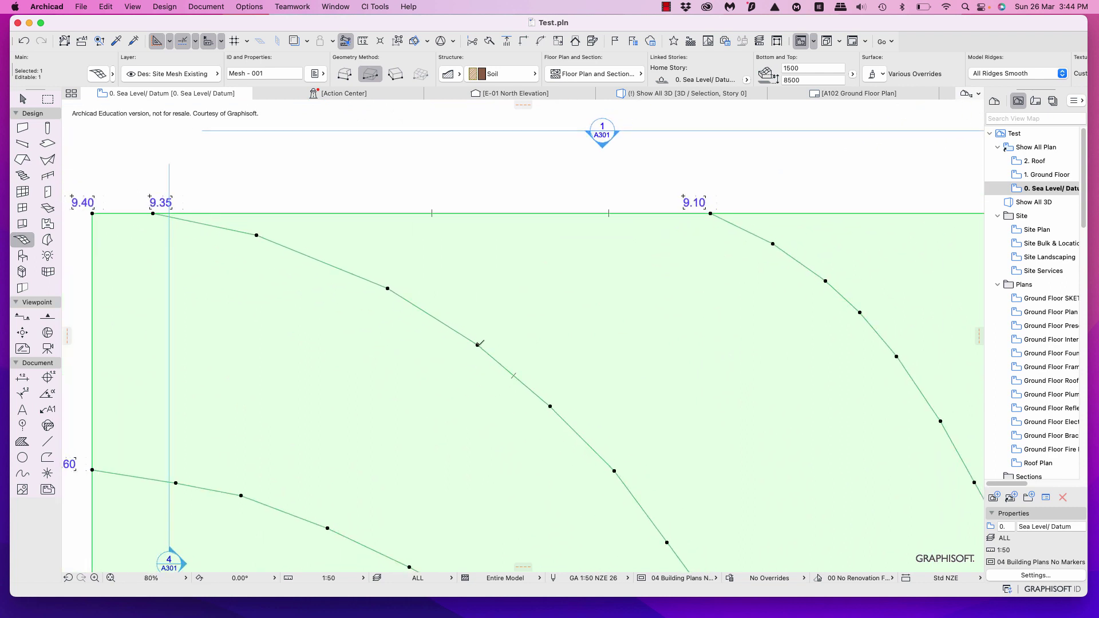
pyautogui.click(479, 345)
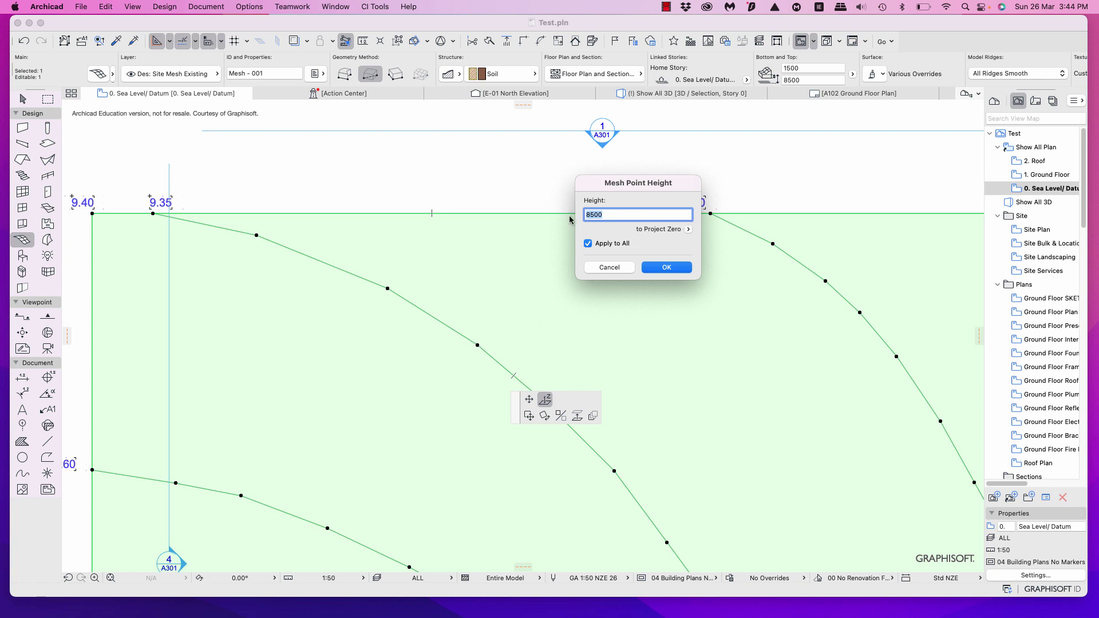
pyautogui.write('9350')
pyautogui.click(667, 267)
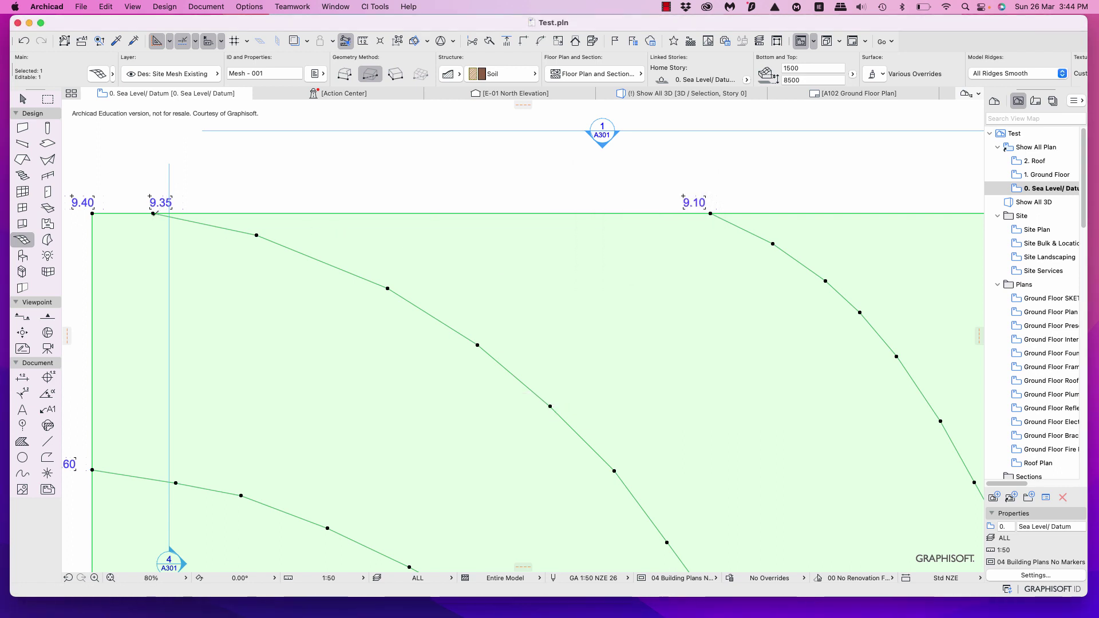
# Set the two boundary endpoints of the 9.35 contour to 9350 relative to Project Zero, one at a time without Apply to All.
pyautogui.click(153, 213)
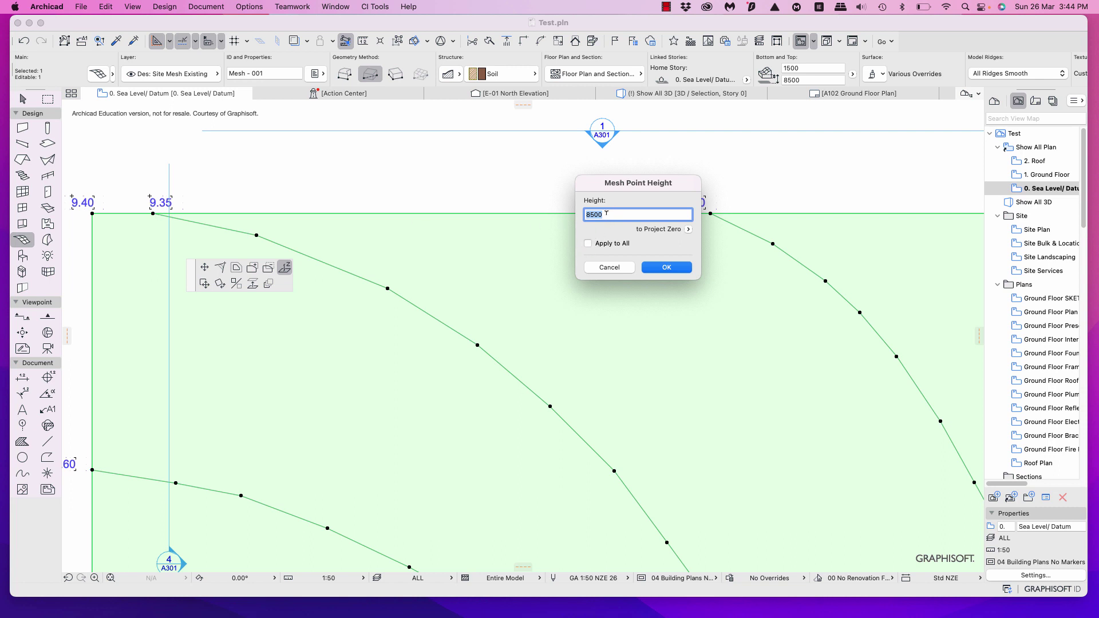
pyautogui.doubleClick(585, 215)
pyautogui.write('93')
pyautogui.click(658, 266)
pyautogui.scroll(-5, 695, 449)
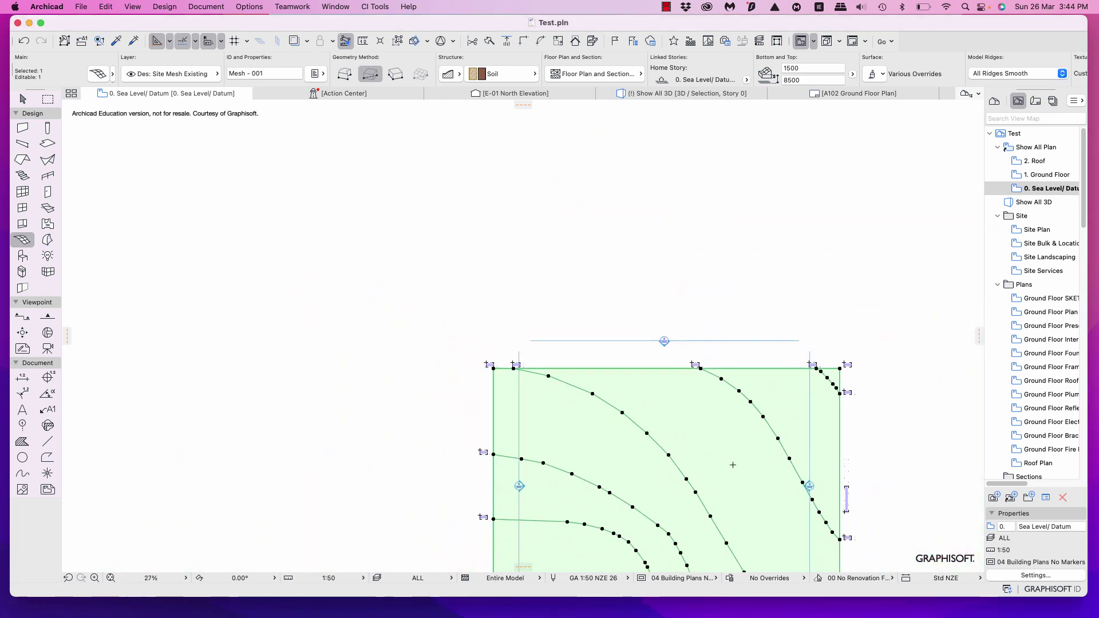
pyautogui.moveTo(733, 464); pyautogui.dragTo(636, 260, button='middle')
pyautogui.scroll(5, 665, 395)
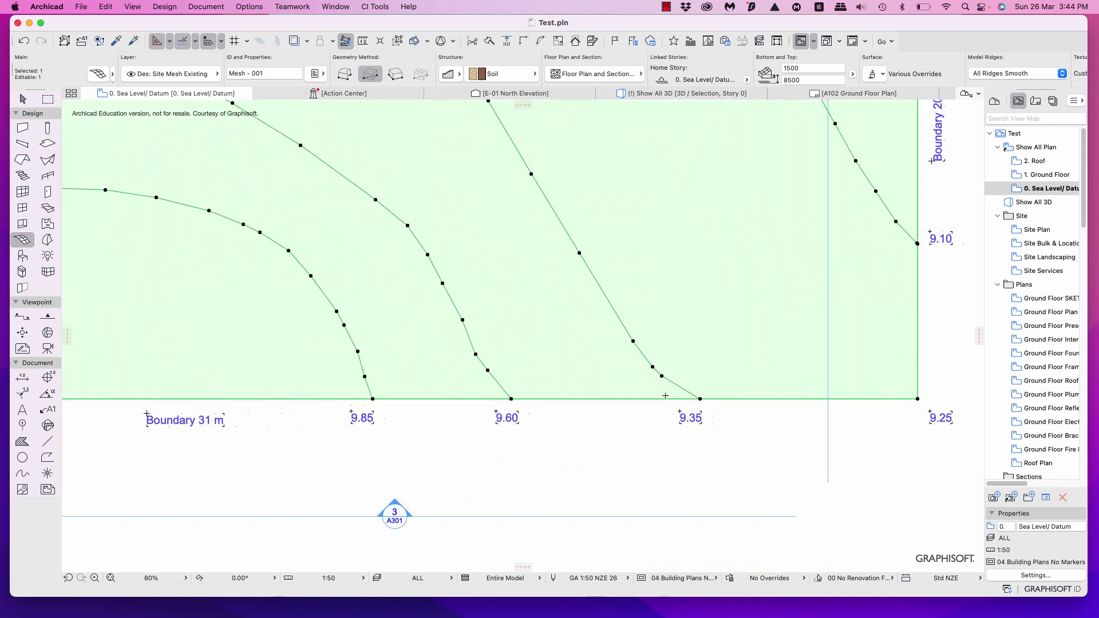
pyautogui.click(700, 399)
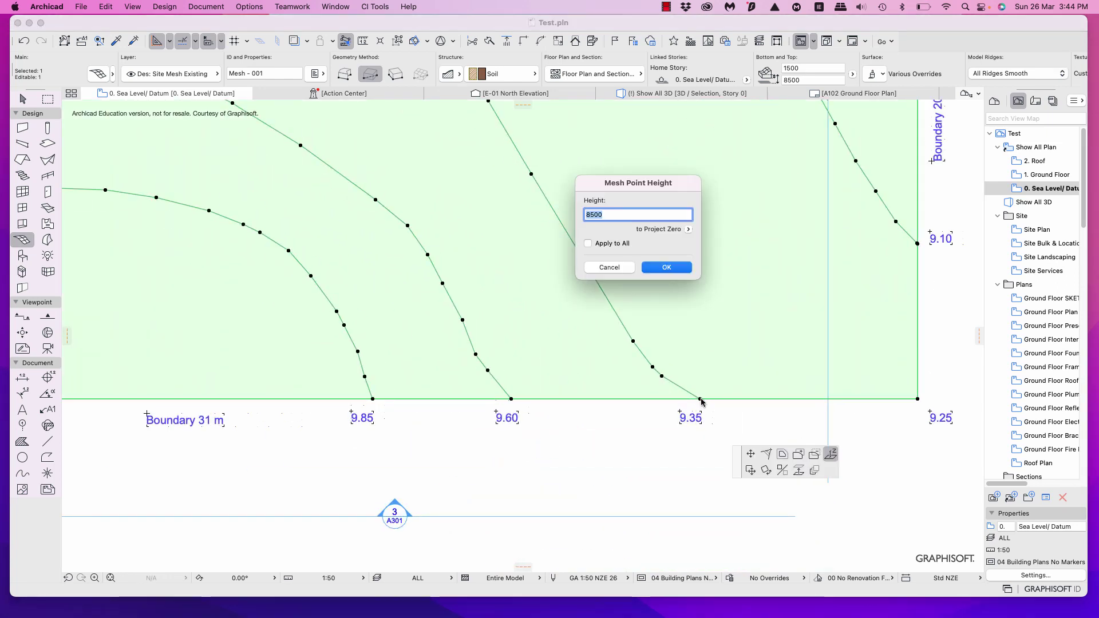
pyautogui.write('93')
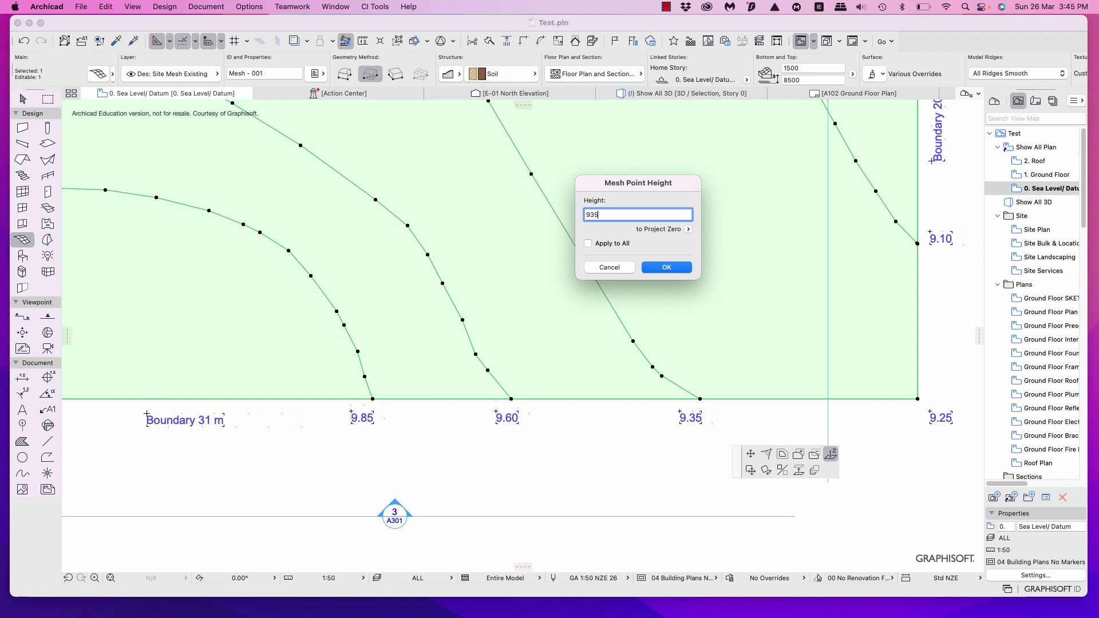
pyautogui.click(677, 269)
# Set the interior points of the 9.60 contour to 9600 and of the 9.85 contour to 9850 relative to Project Zero, with Apply to All.
pyautogui.click(408, 225)
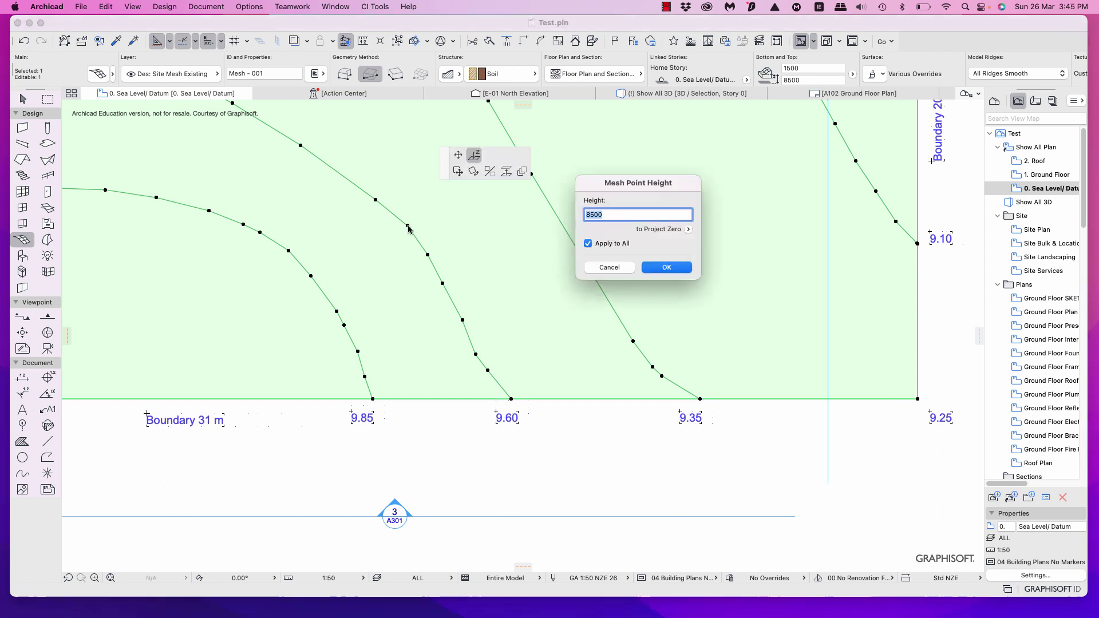
pyautogui.write('96')
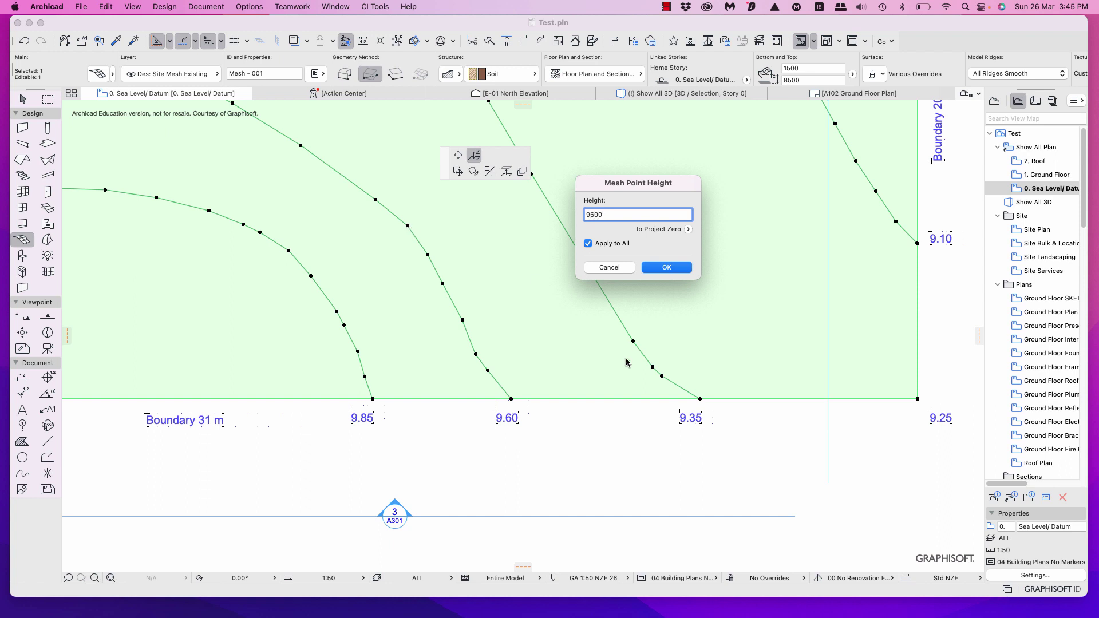
pyautogui.click(673, 272)
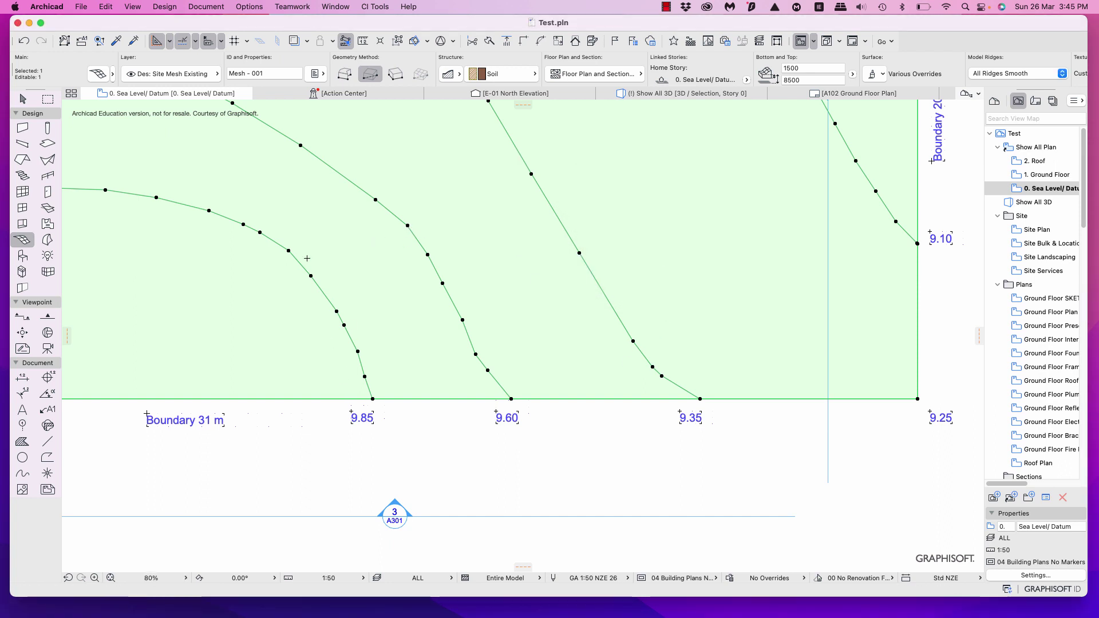
pyautogui.click(289, 250)
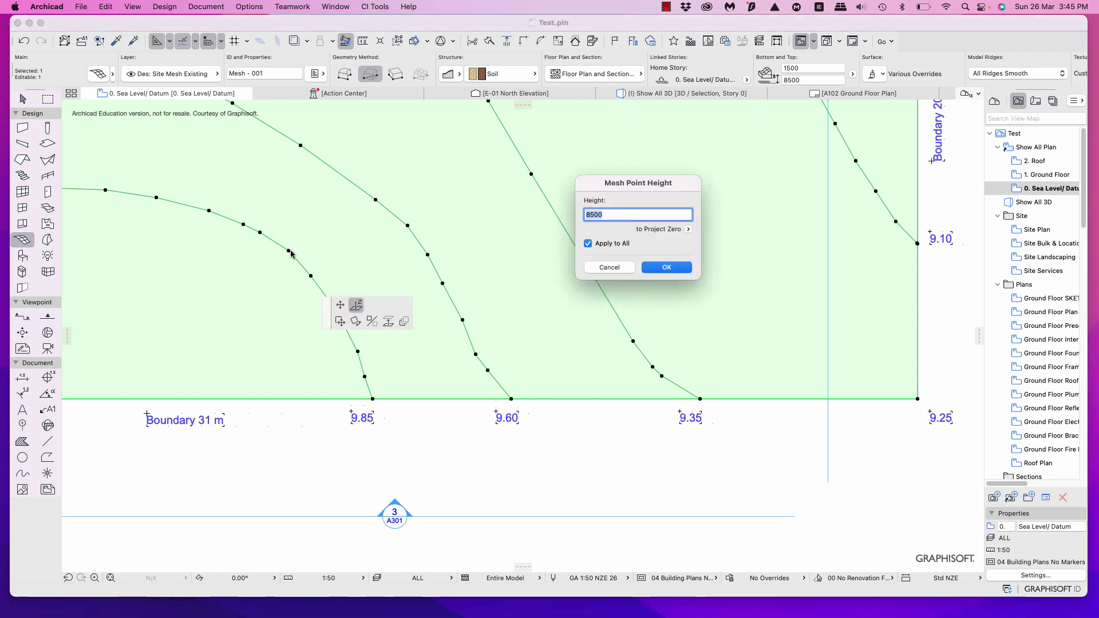
pyautogui.write('9')
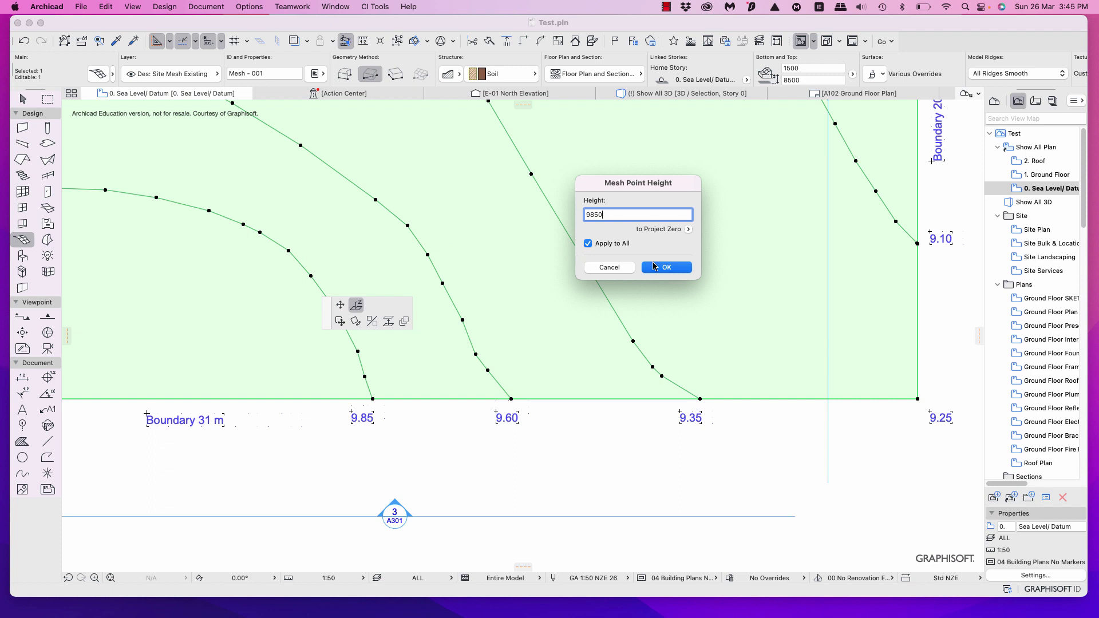
pyautogui.click(664, 267)
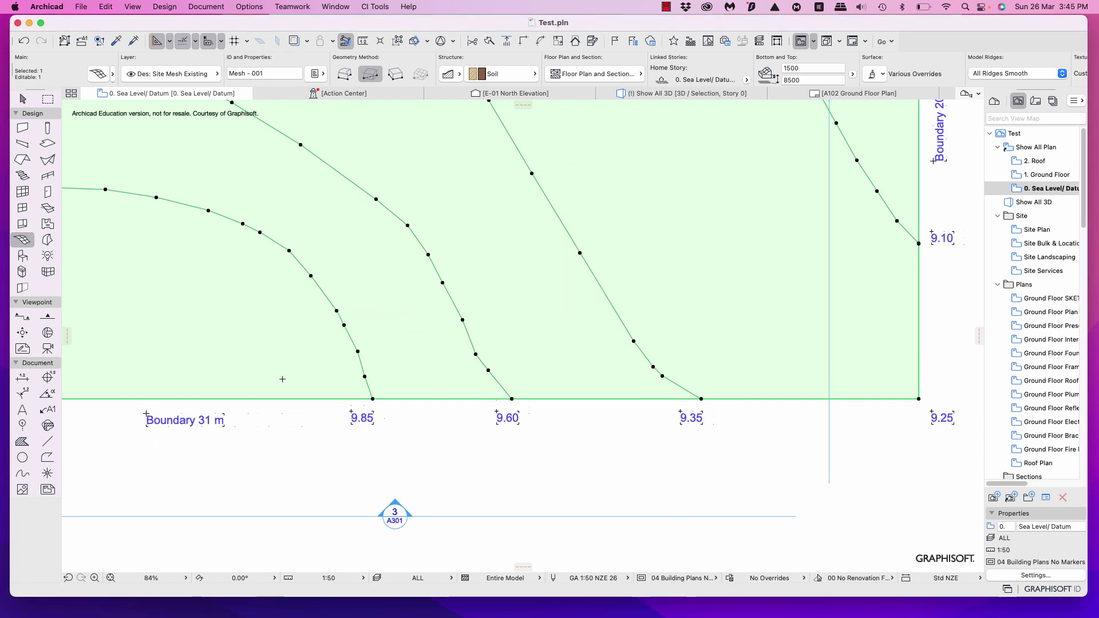
# Set the two boundary endpoints of the 9.85 contour to 9850 relative to Project Zero, one at a time without Apply to All.
pyautogui.scroll(3, 283, 378)
pyautogui.scroll(-5, 269, 373)
pyautogui.moveTo(269, 374); pyautogui.dragTo(464, 418, button='middle')
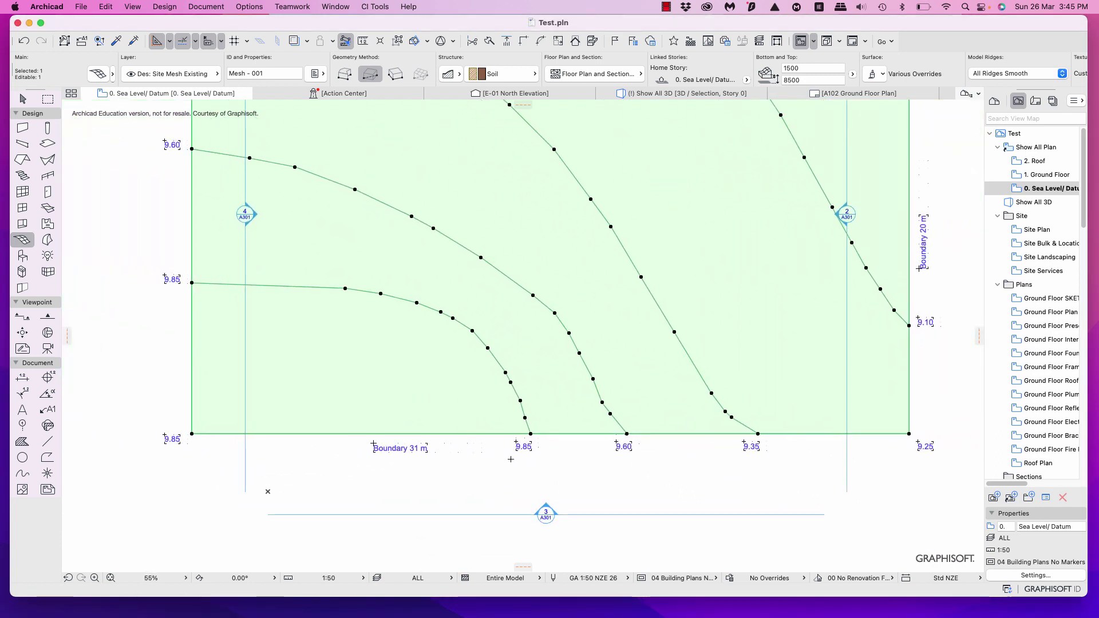
pyautogui.scroll(3, 525, 463)
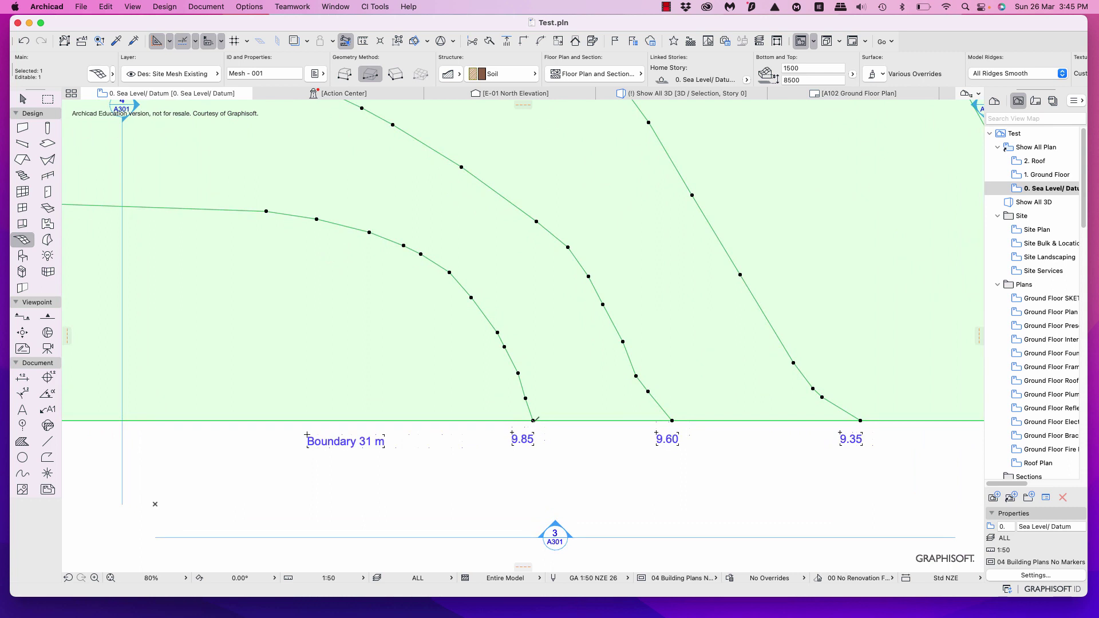
pyautogui.click(534, 421)
pyautogui.write('9')
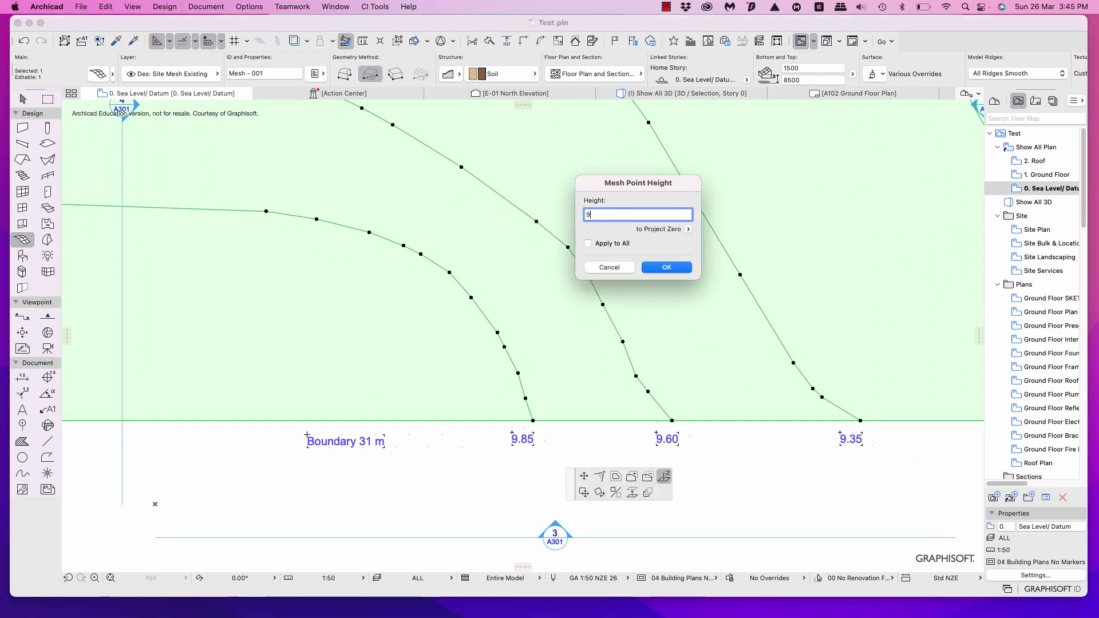
pyautogui.write('850')
pyautogui.click(665, 271)
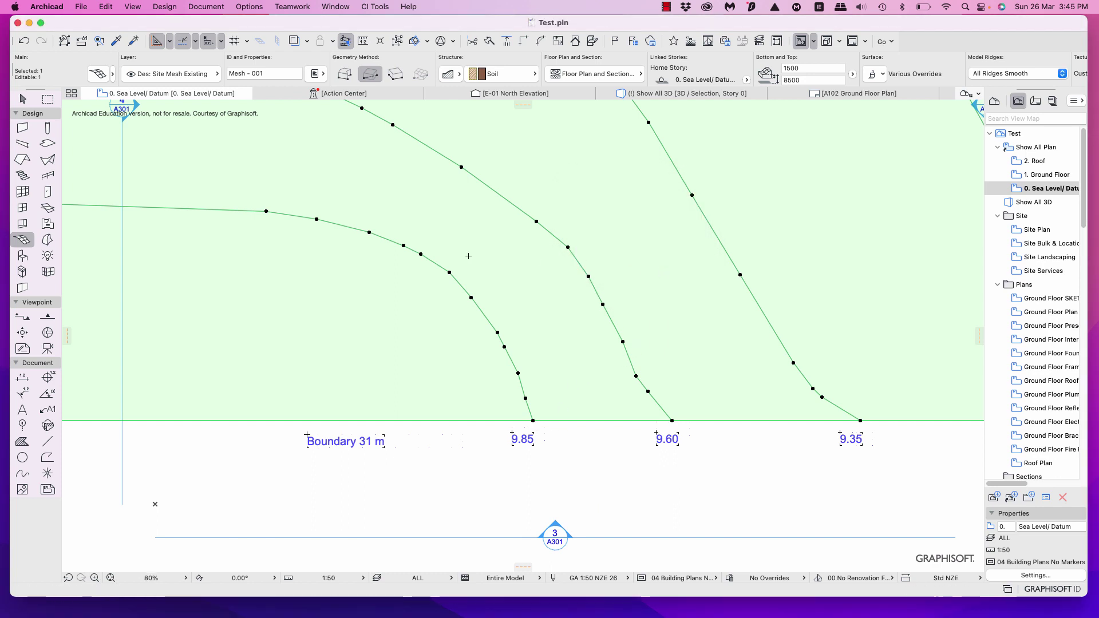
pyautogui.hscroll(-5, 466, 256)
pyautogui.scroll(4, 611, 385)
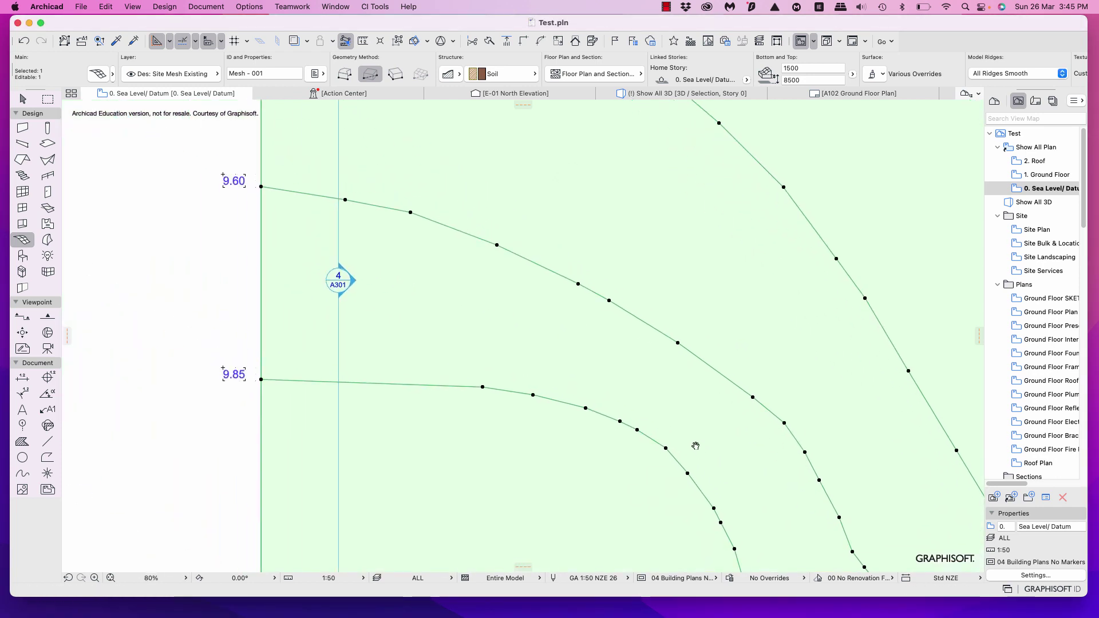
pyautogui.click(262, 379)
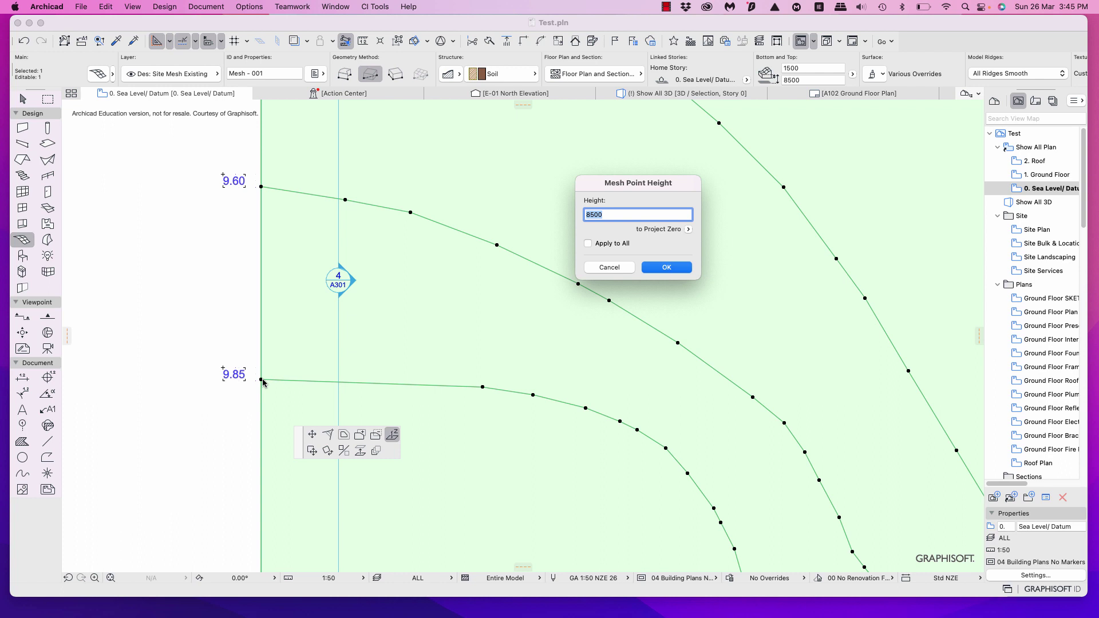
pyautogui.write('9')
pyautogui.click(667, 268)
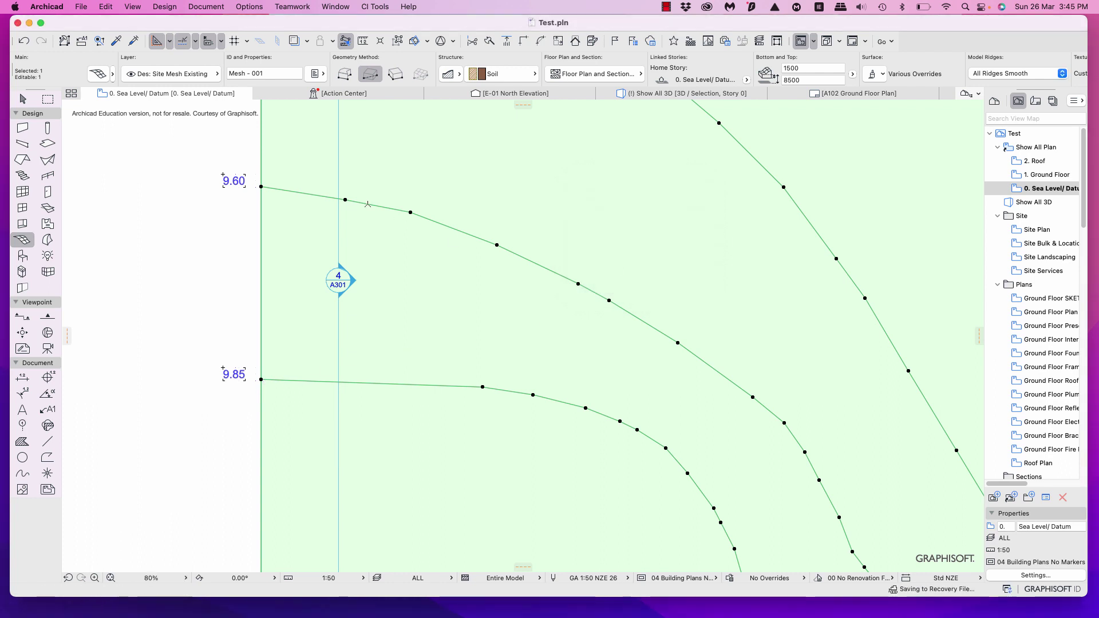
# Set both boundary endpoints of the 9.60 contour to 9600 relative to Project Zero, and check the 9.35 contour's endpoint height on the 31 m boundary.
pyautogui.click(261, 187)
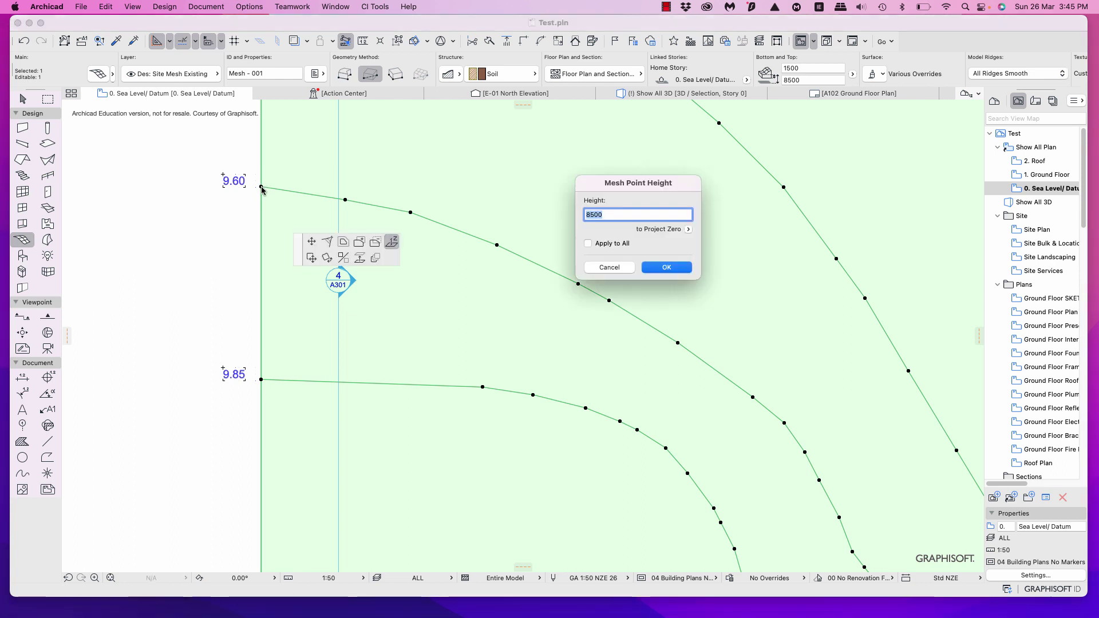
pyautogui.write('96')
pyautogui.click(664, 267)
pyautogui.moveTo(685, 430); pyautogui.dragTo(641, 389, button='middle')
pyautogui.scroll(-5, 615, 313)
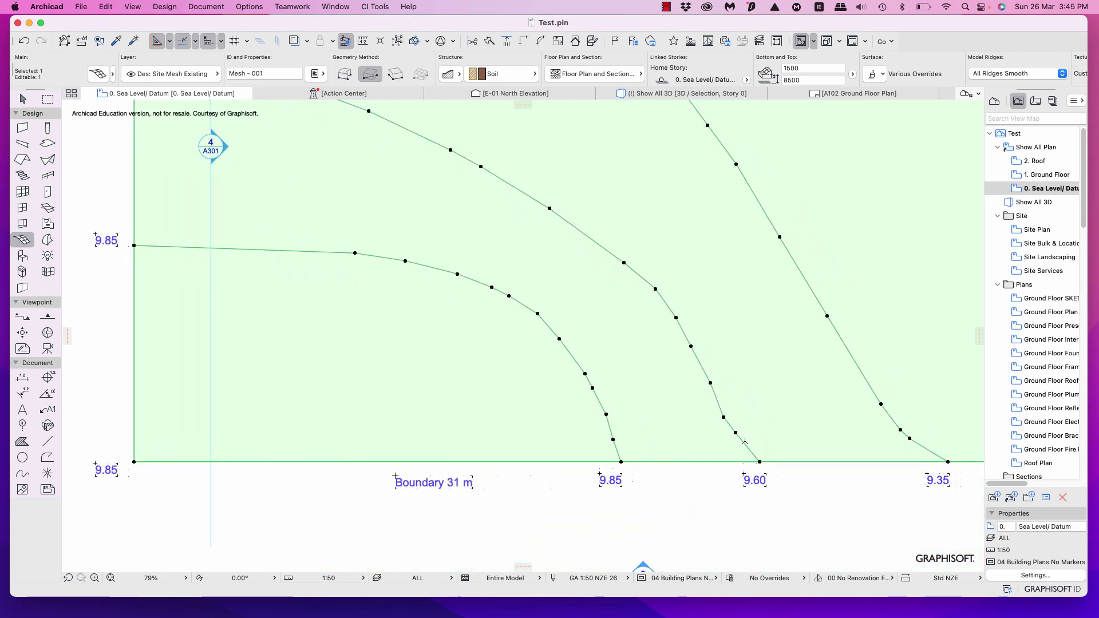
pyautogui.scroll(4, 767, 445)
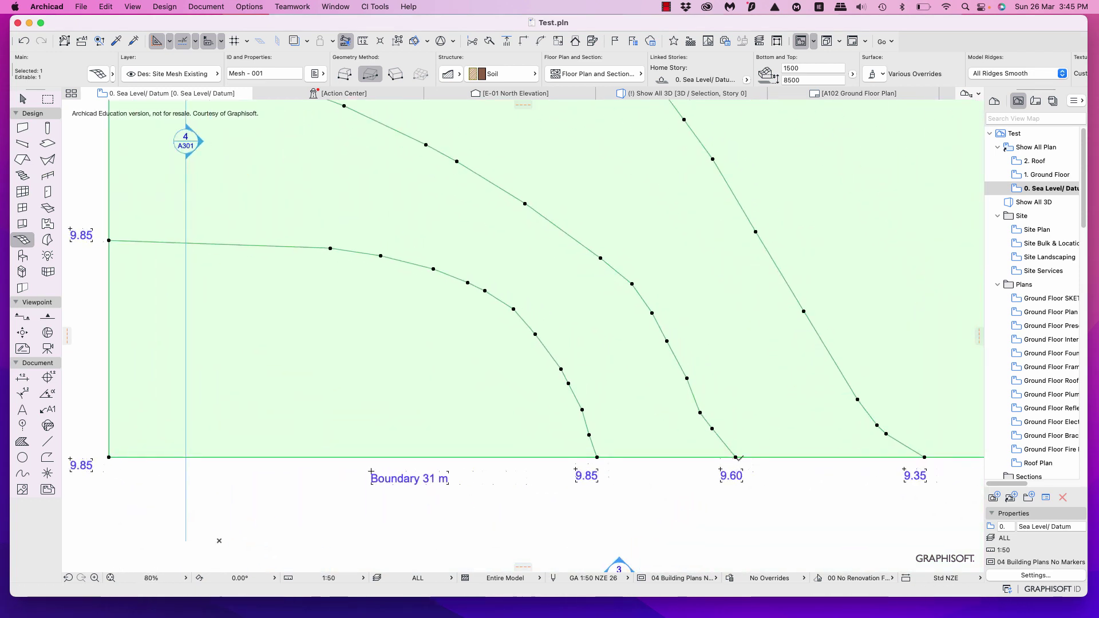
pyautogui.click(736, 457)
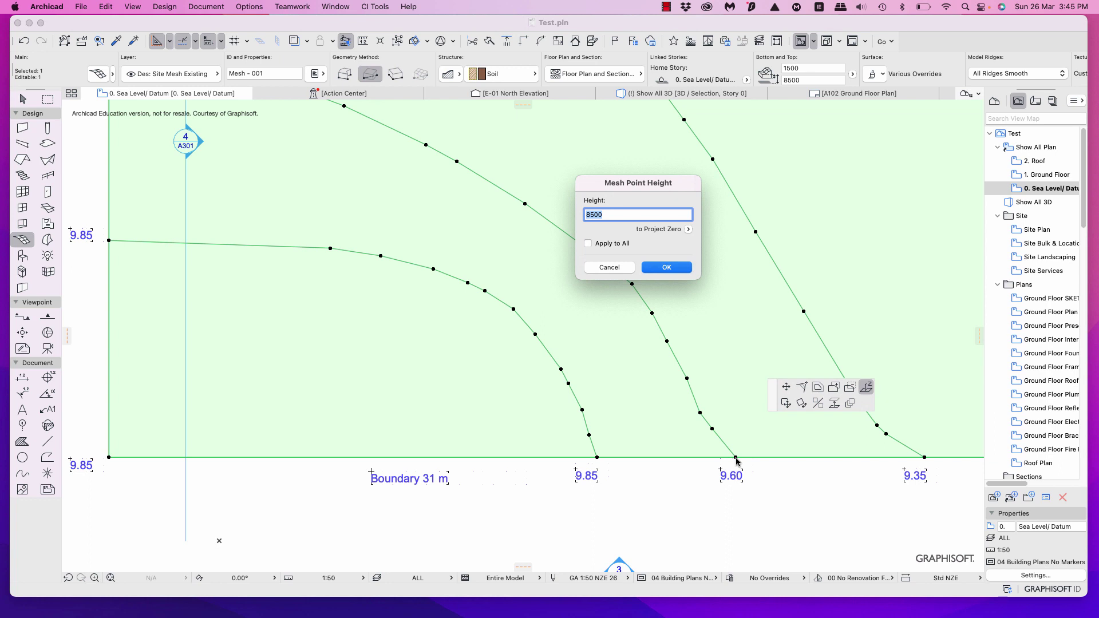
pyautogui.write('96')
pyautogui.click(679, 270)
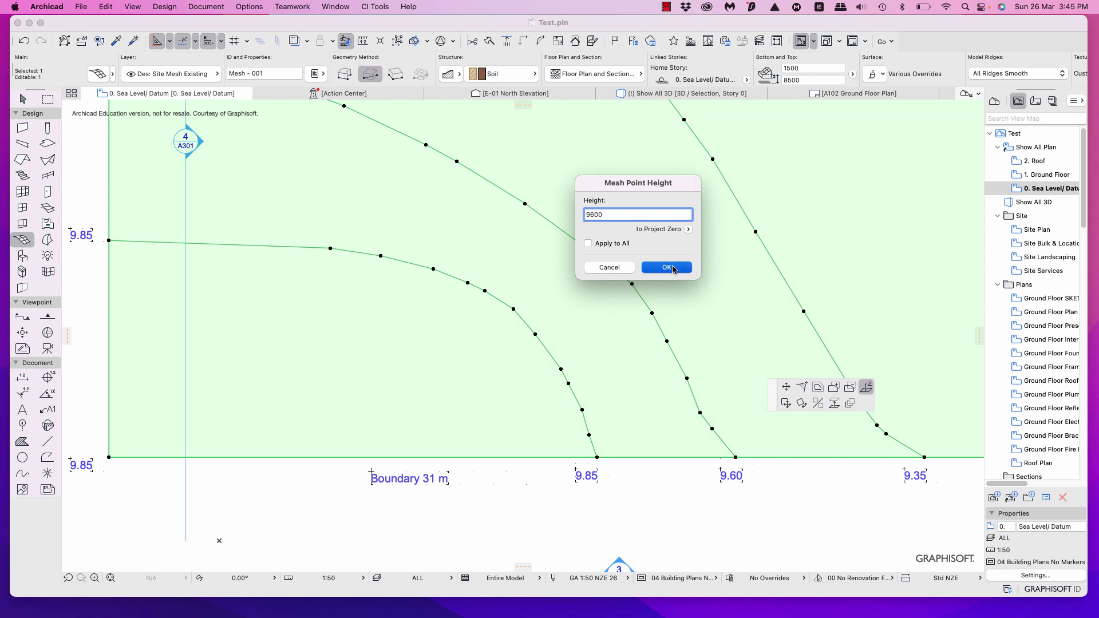
pyautogui.click(925, 457)
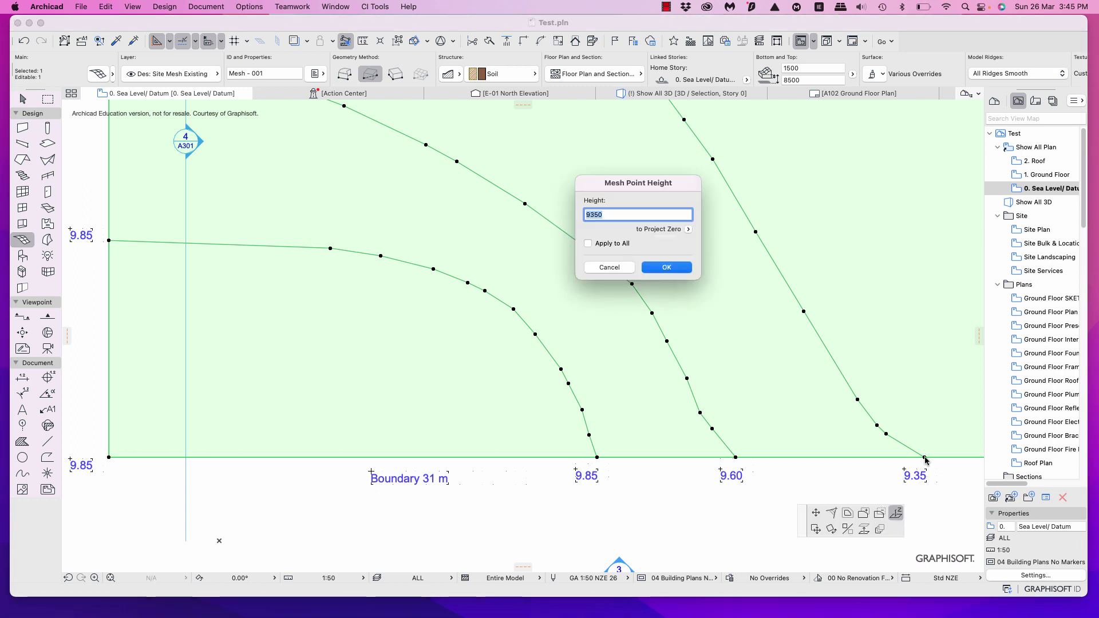
pyautogui.click(683, 268)
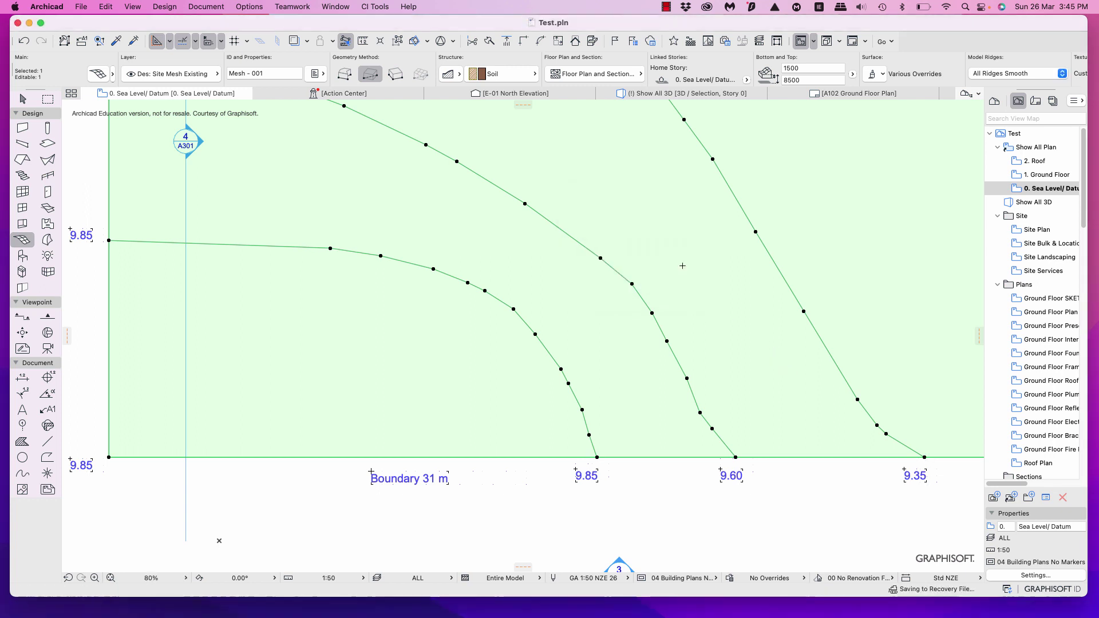
# Show only the selected site mesh in 3D.
pyautogui.scroll(1, 652, 347)
pyautogui.scroll(-5, 653, 347)
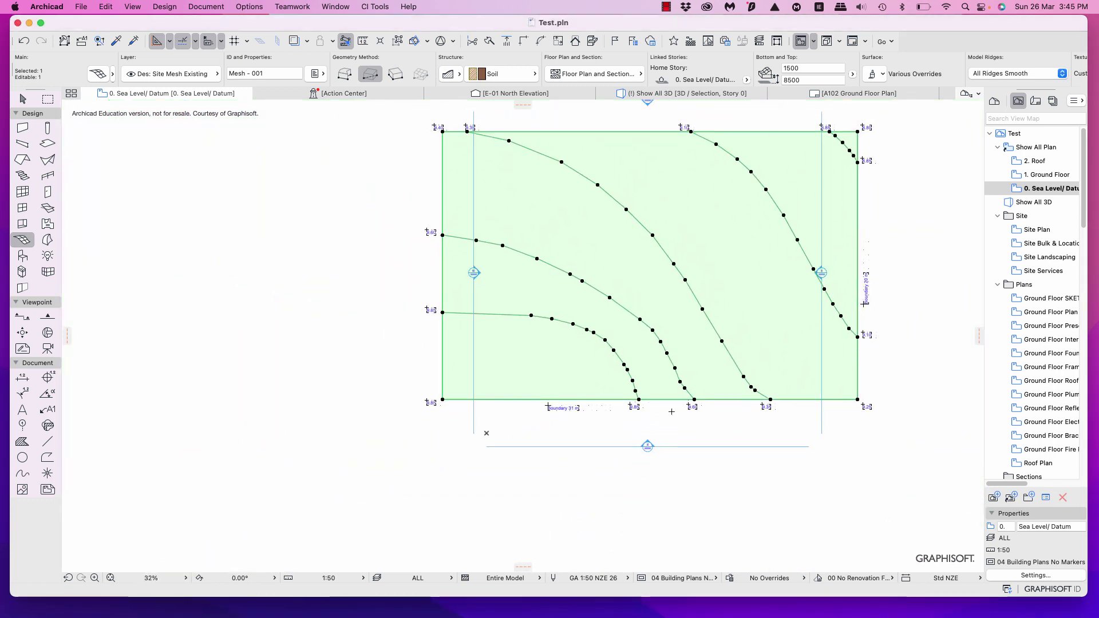
pyautogui.hscroll(5, 672, 292)
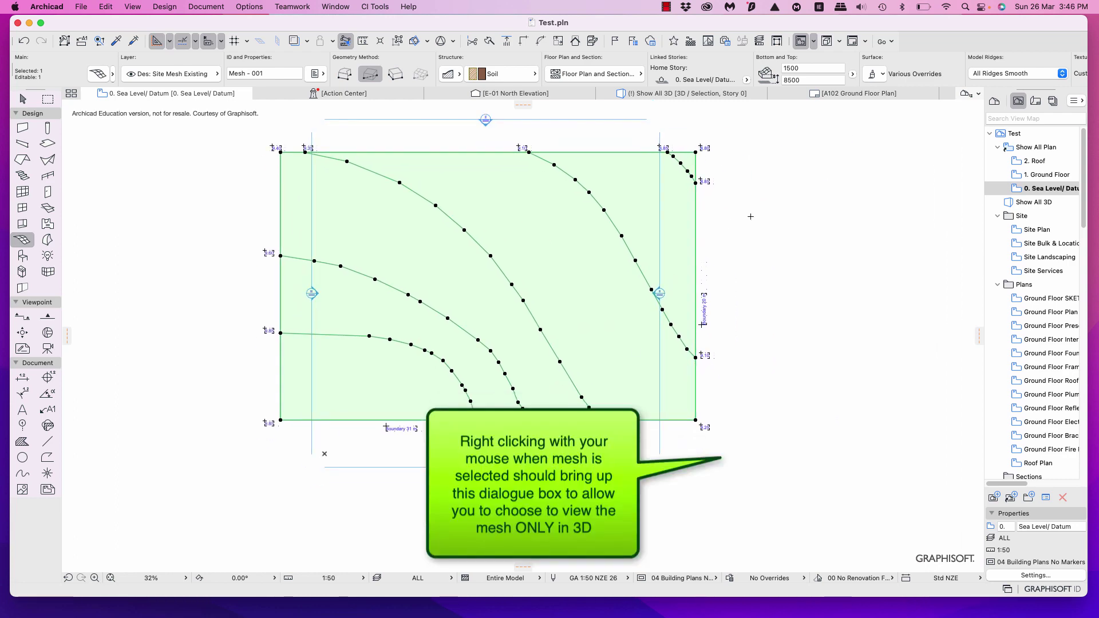
pyautogui.rightClick(750, 216)
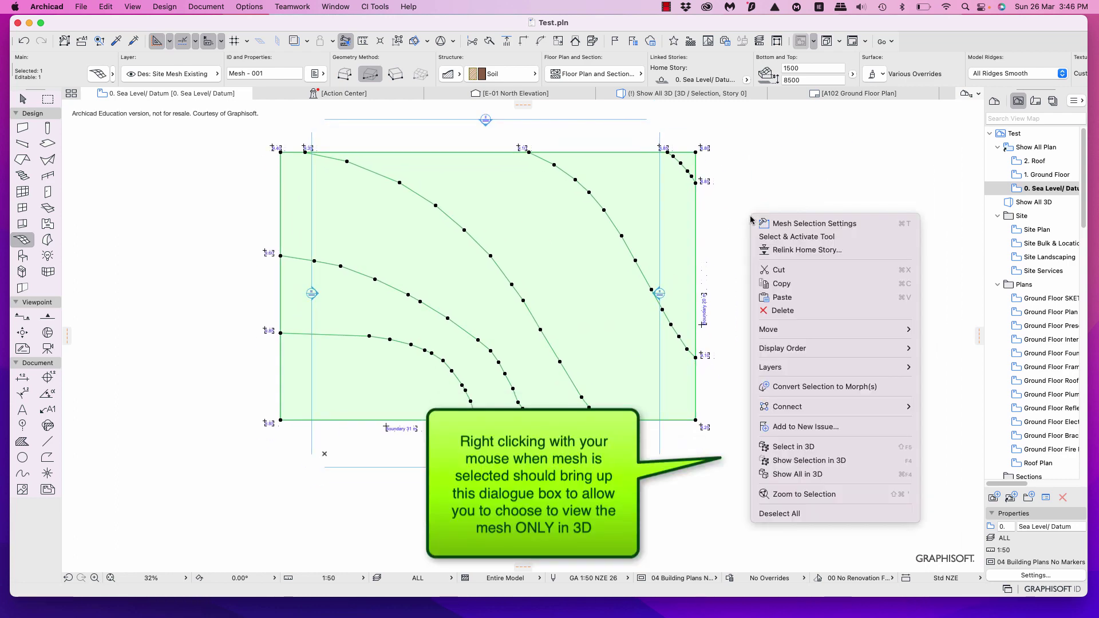
pyautogui.click(849, 460)
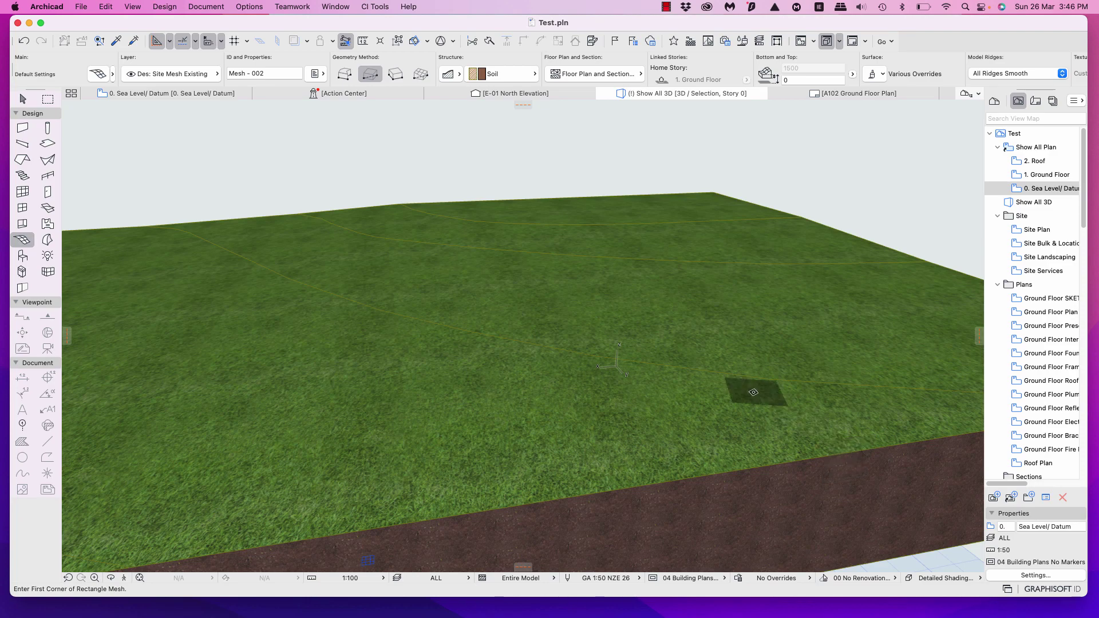
# Examine the mesh's sloping surface and contour ridges in 3D from several sides for incorrect heights.
pyautogui.scroll(-5, 754, 392)
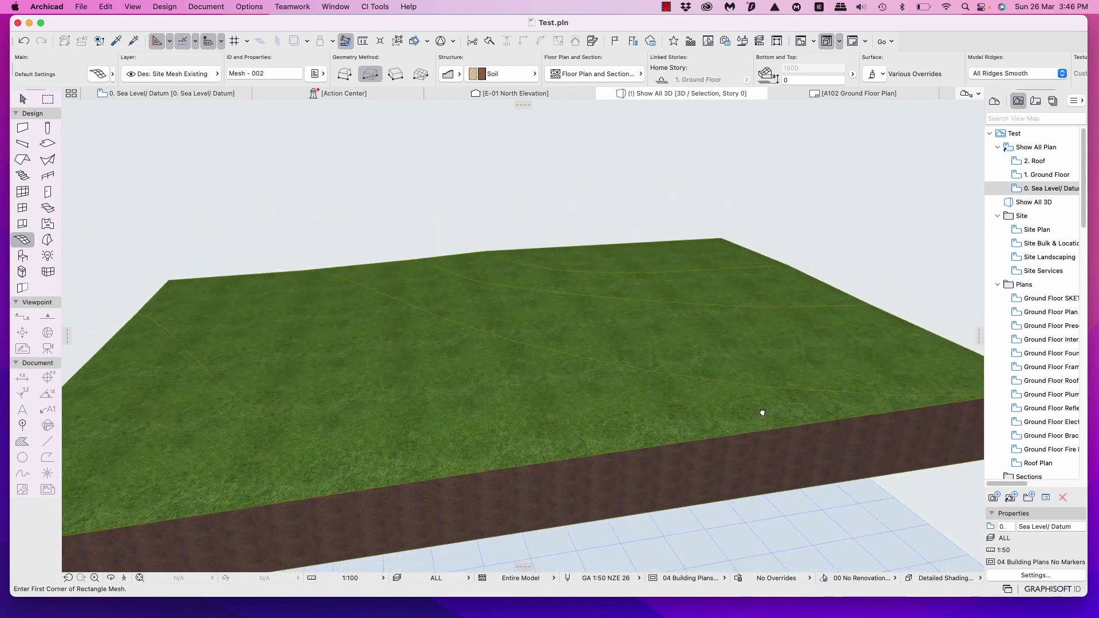
pyautogui.scroll(-3, 732, 337)
pyautogui.keyDown('shift'); pyautogui.moveTo(732, 337); pyautogui.dragTo(734, 308, button='middle'); pyautogui.keyUp('shift')
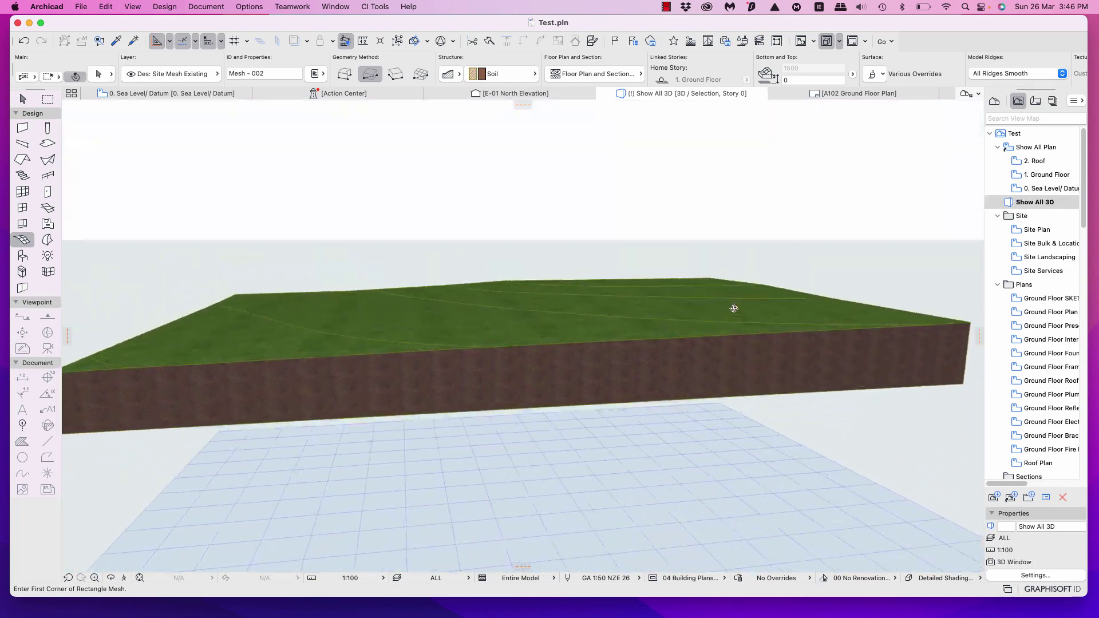
pyautogui.scroll(-3, 732, 304)
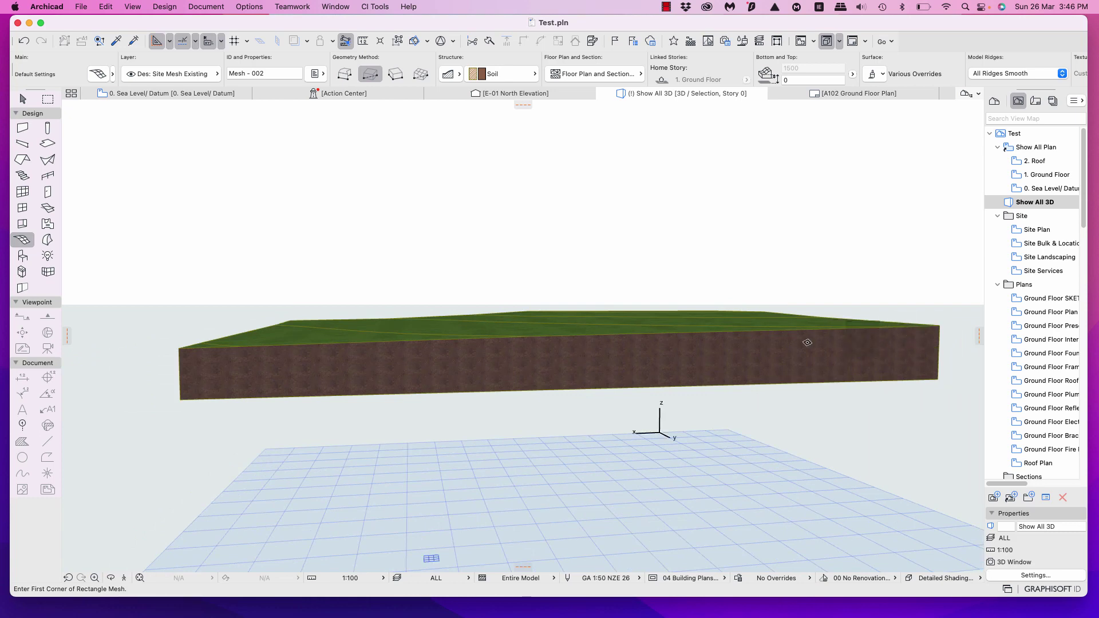
pyautogui.keyDown('shift'); pyautogui.moveTo(432, 336); pyautogui.dragTo(726, 442, button='middle'); pyautogui.keyUp('shift')
pyautogui.scroll(-3, 755, 414)
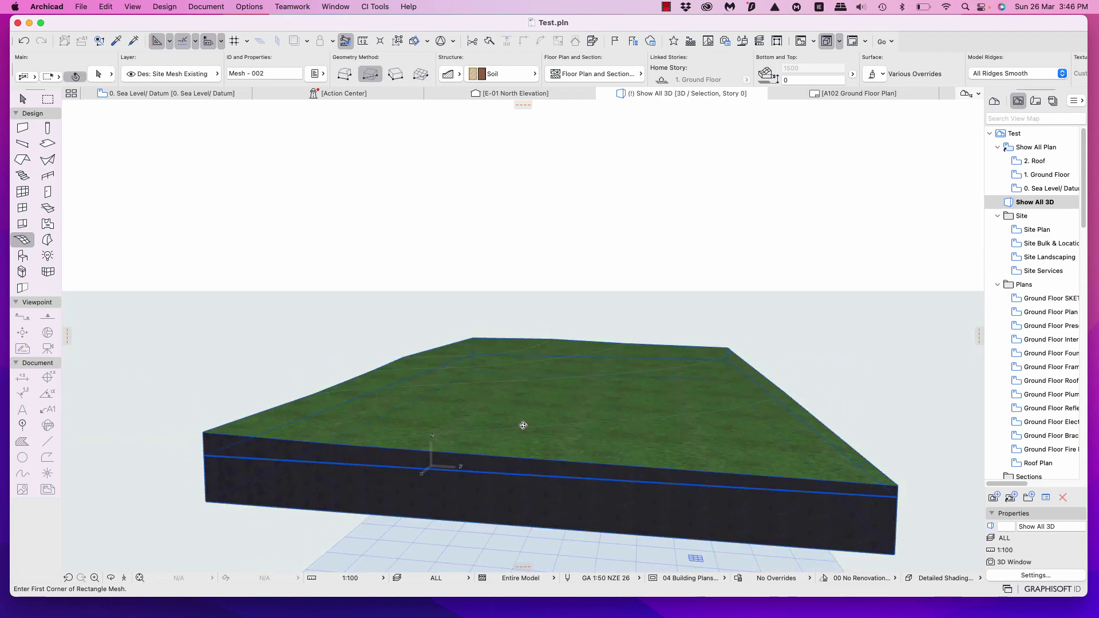
pyautogui.keyDown('shift'); pyautogui.moveTo(523, 425); pyautogui.dragTo(553, 442, button='middle'); pyautogui.keyUp('shift')
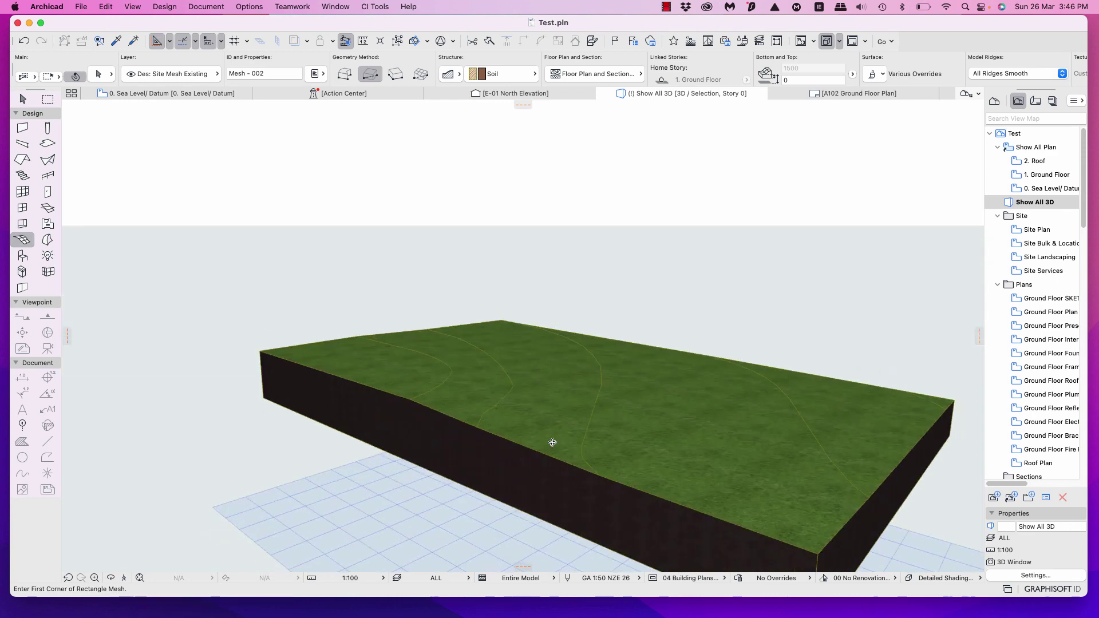
pyautogui.scroll(3, 415, 407)
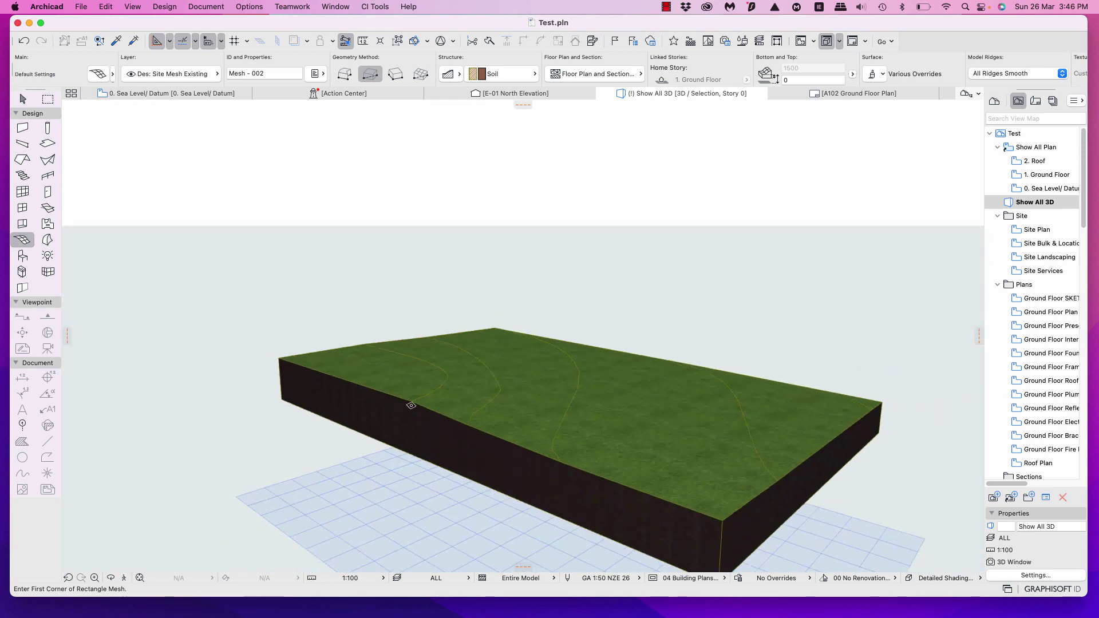
pyautogui.keyDown('shift'); pyautogui.moveTo(413, 404); pyautogui.dragTo(583, 423, button='middle'); pyautogui.keyUp('shift')
pyautogui.scroll(-5, 583, 423)
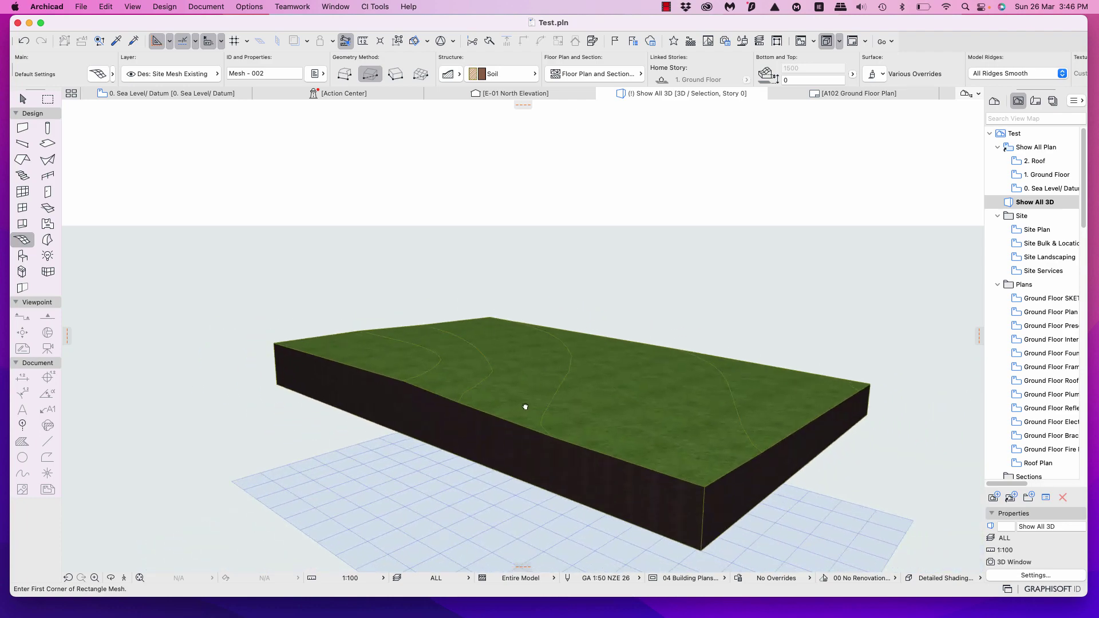
# Return to the 0. Sea Level/ Datum plan and check the point height of the mesh's lower-left corner labelled 9.85.
pyautogui.click(1046, 189)
pyautogui.doubleClick(1045, 190)
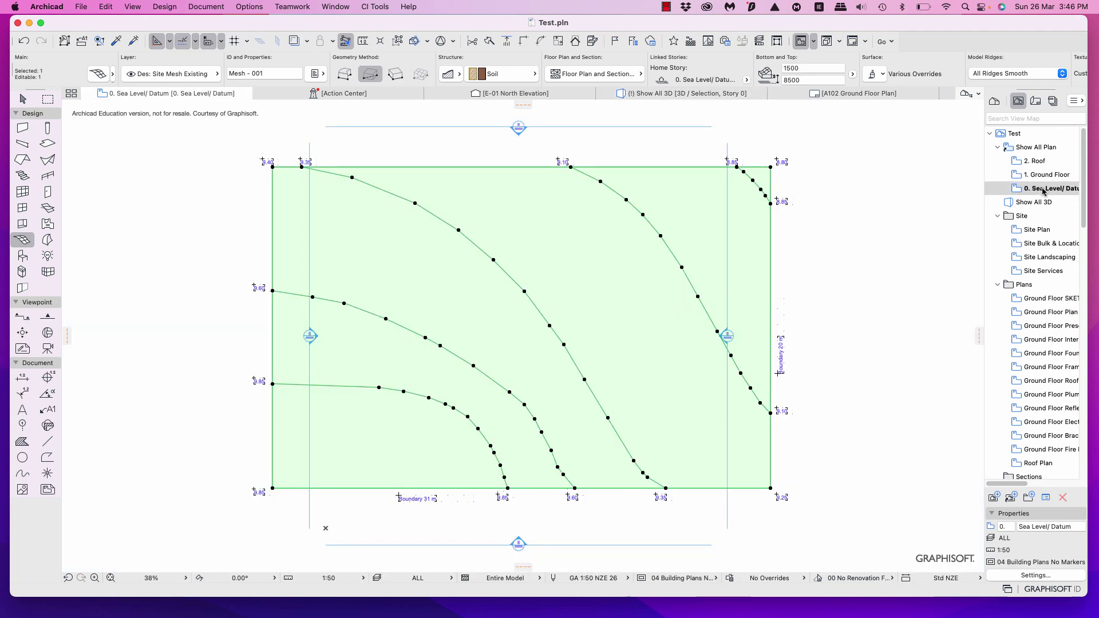
pyautogui.scroll(10, 268, 492)
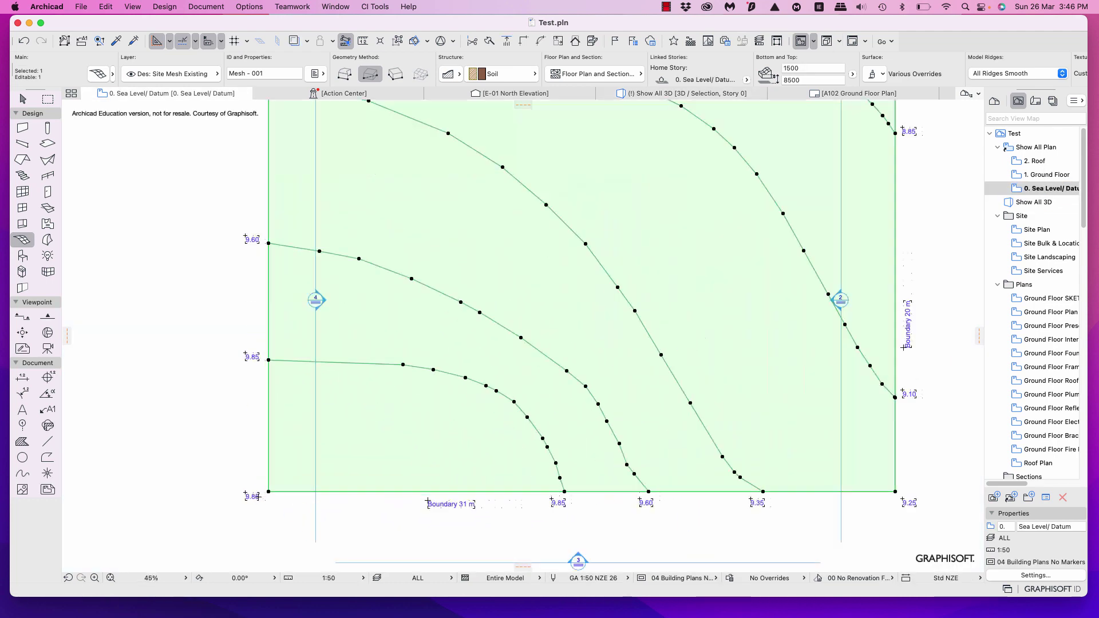
pyautogui.click(285, 481)
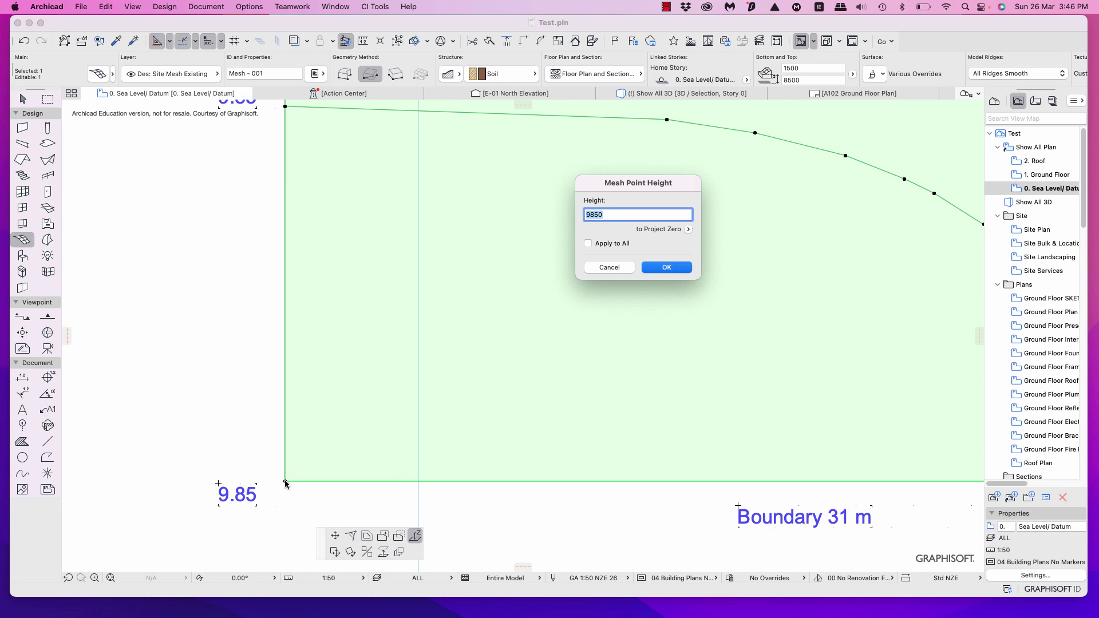
pyautogui.click(667, 267)
# Check the point heights of the 9.85 and 9.60 contour endpoints on the 31 m boundary.
pyautogui.scroll(-2, 839, 467)
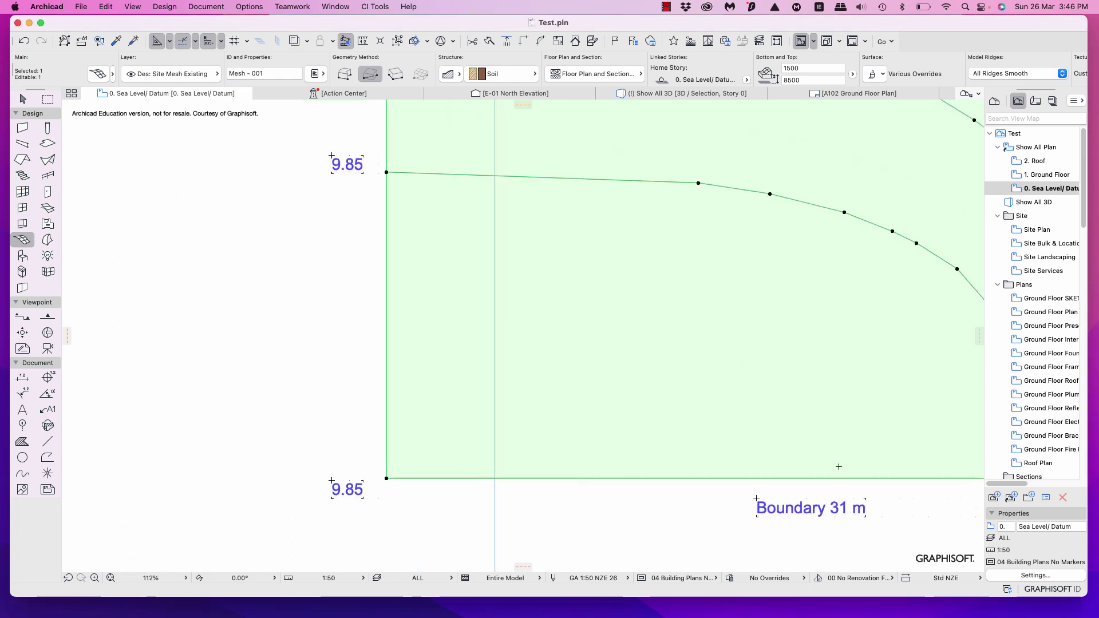
pyautogui.scroll(-3, 839, 467)
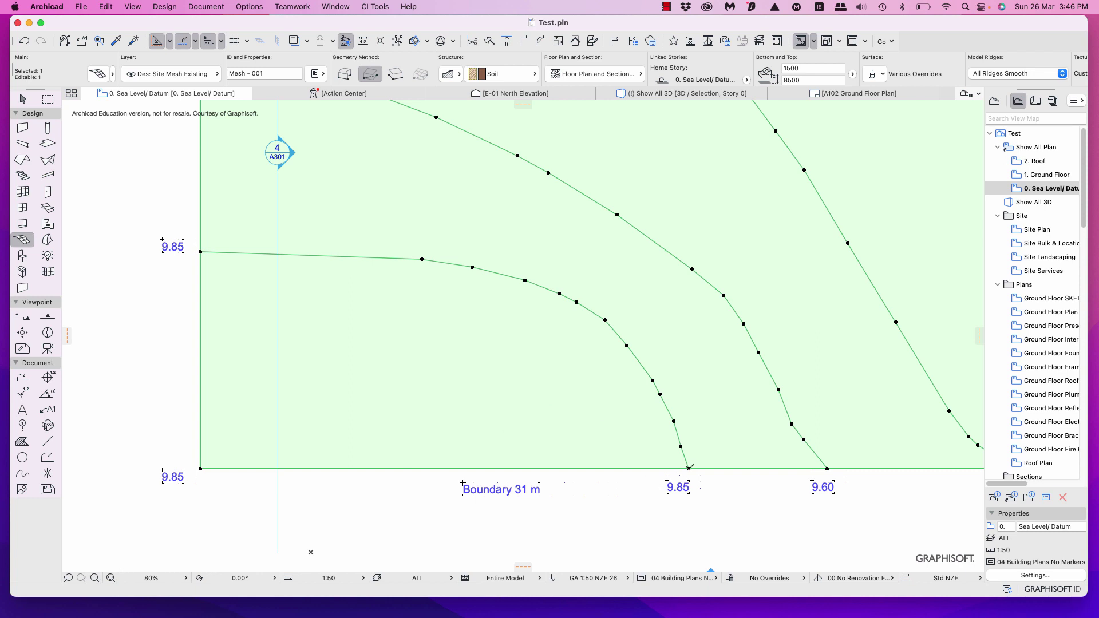
pyautogui.click(689, 468)
pyautogui.click(670, 268)
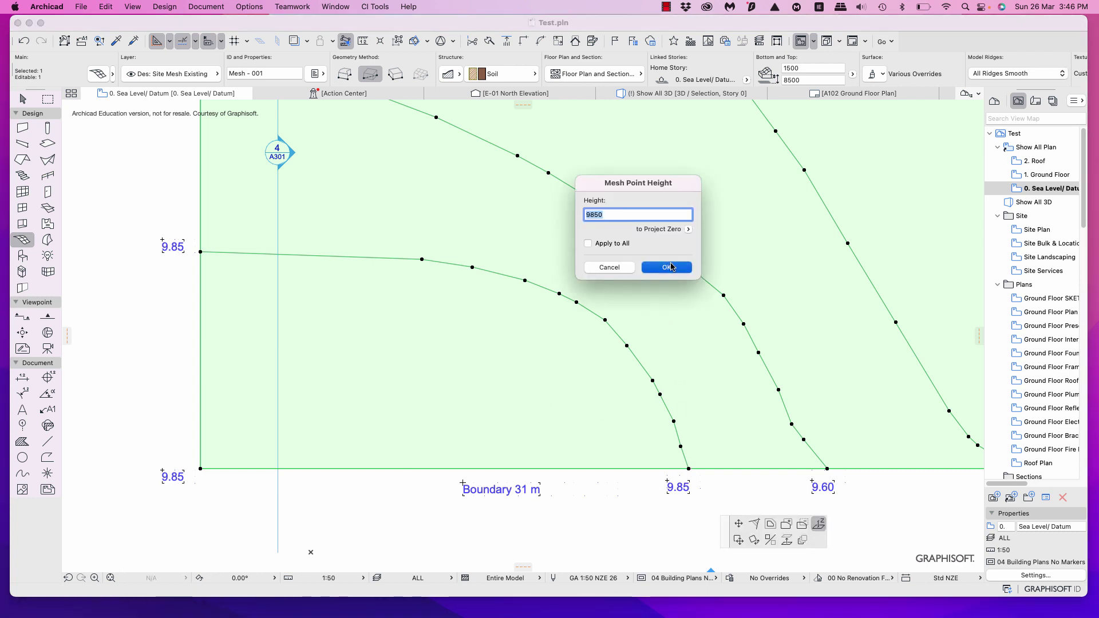
pyautogui.click(827, 468)
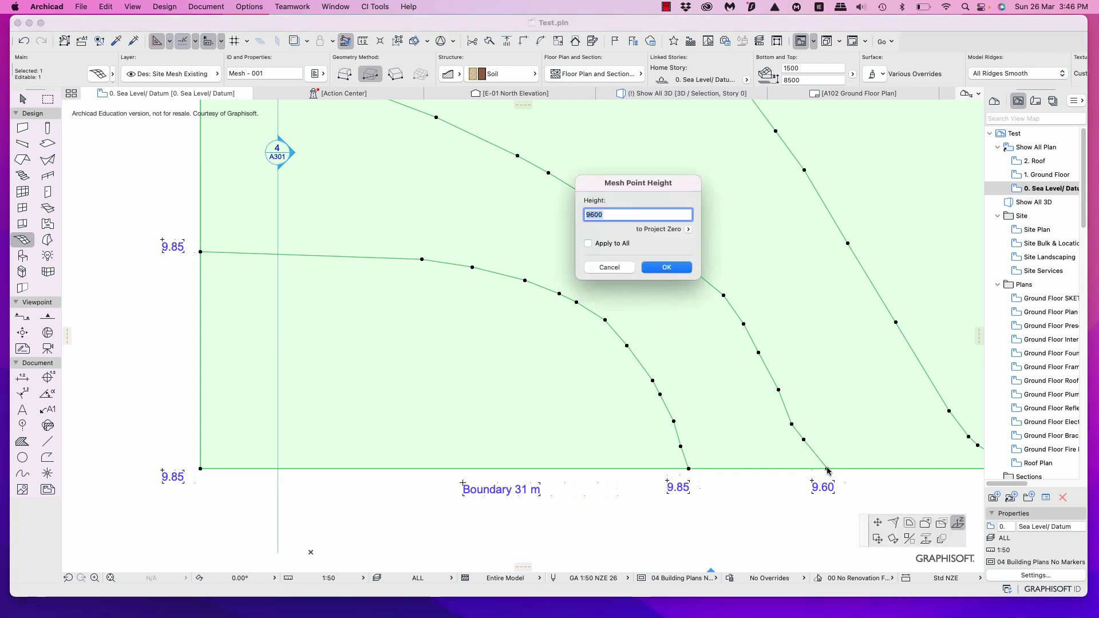
pyautogui.click(667, 268)
# Check the point heights of the 9.60 contour's endpoint on the mesh's left edge and the 9.35 and 9.10 endpoints on its upper edge.
pyautogui.scroll(8, 609, 523)
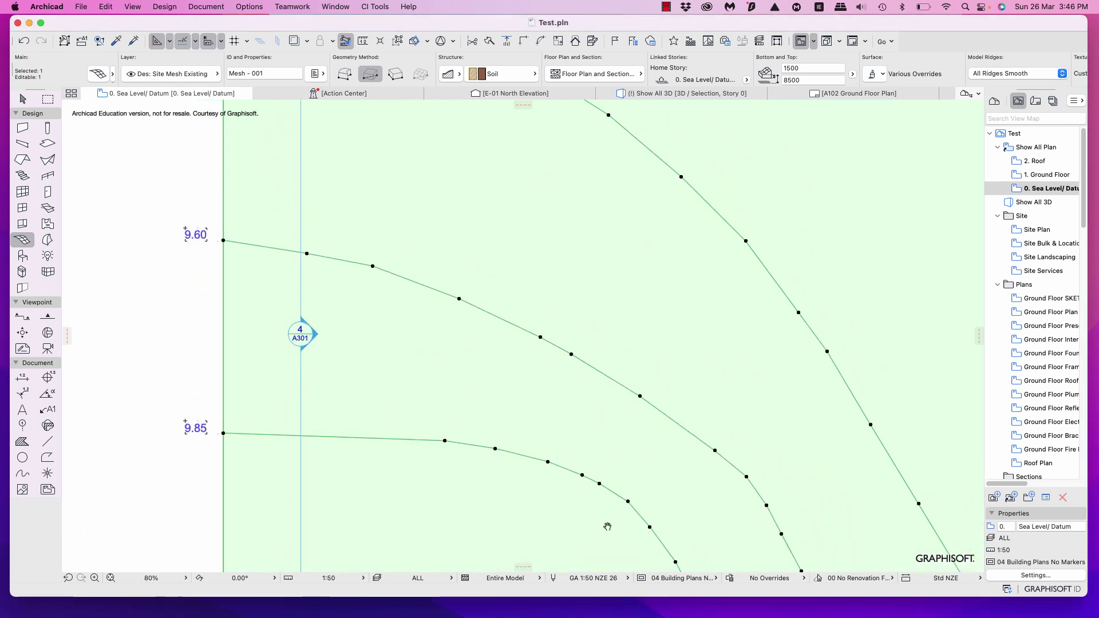
pyautogui.click(225, 270)
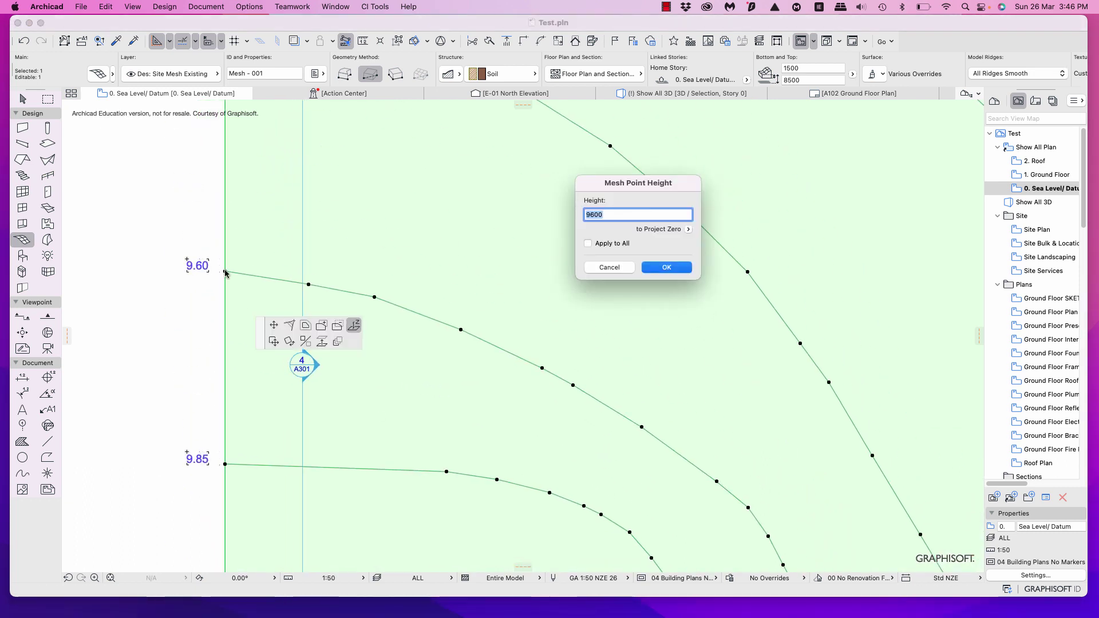
pyautogui.click(660, 267)
pyautogui.moveTo(658, 270); pyautogui.dragTo(609, 530, button='middle')
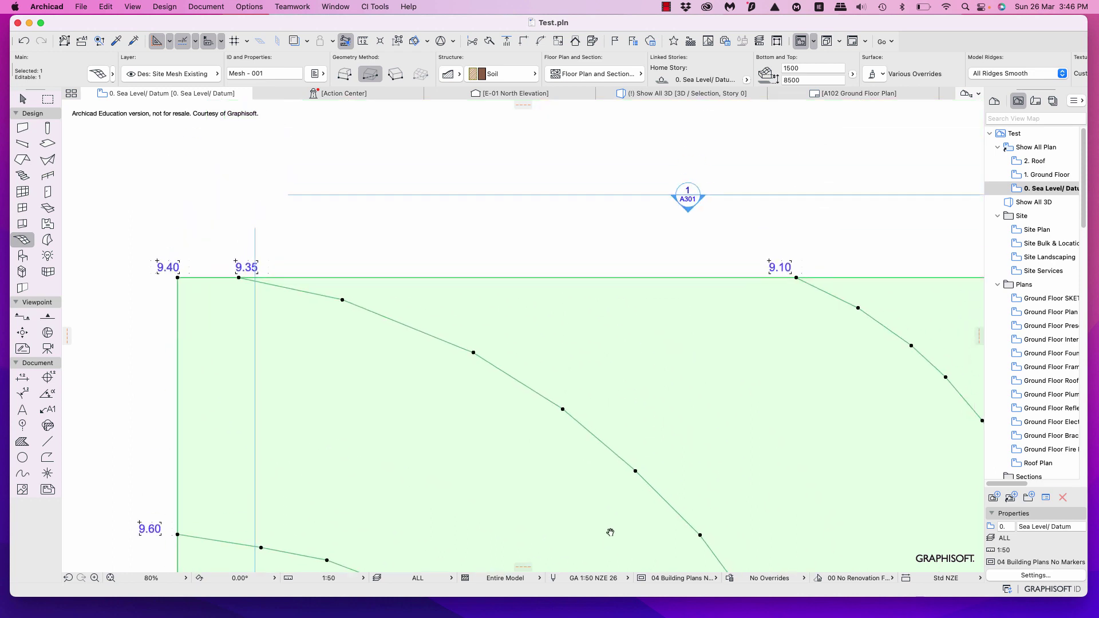
pyautogui.click(235, 272)
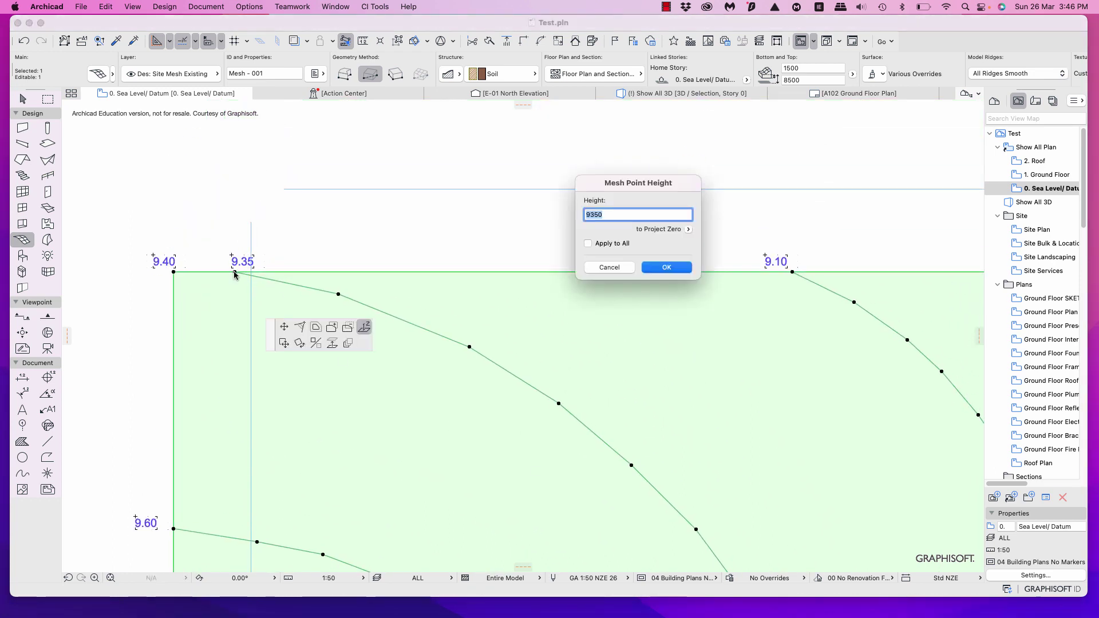
pyautogui.click(675, 272)
pyautogui.click(792, 272)
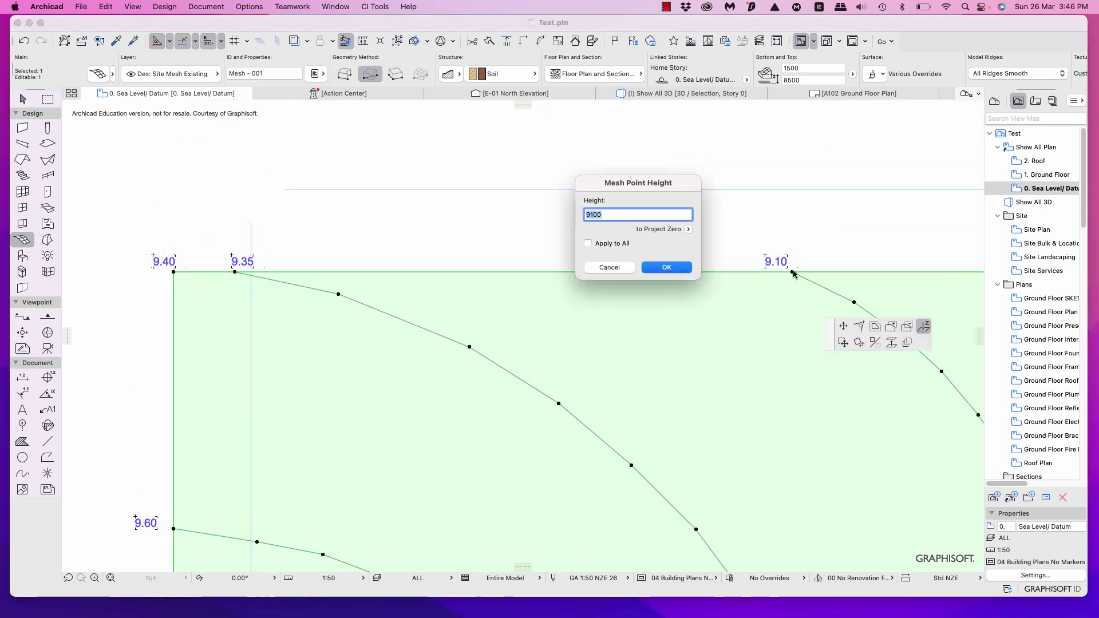
pyautogui.click(667, 268)
# Recheck the 9.60 contour's endpoint height on the 31 m boundary, followed by the 9.35 contour's endpoint there.
pyautogui.scroll(-3, 802, 441)
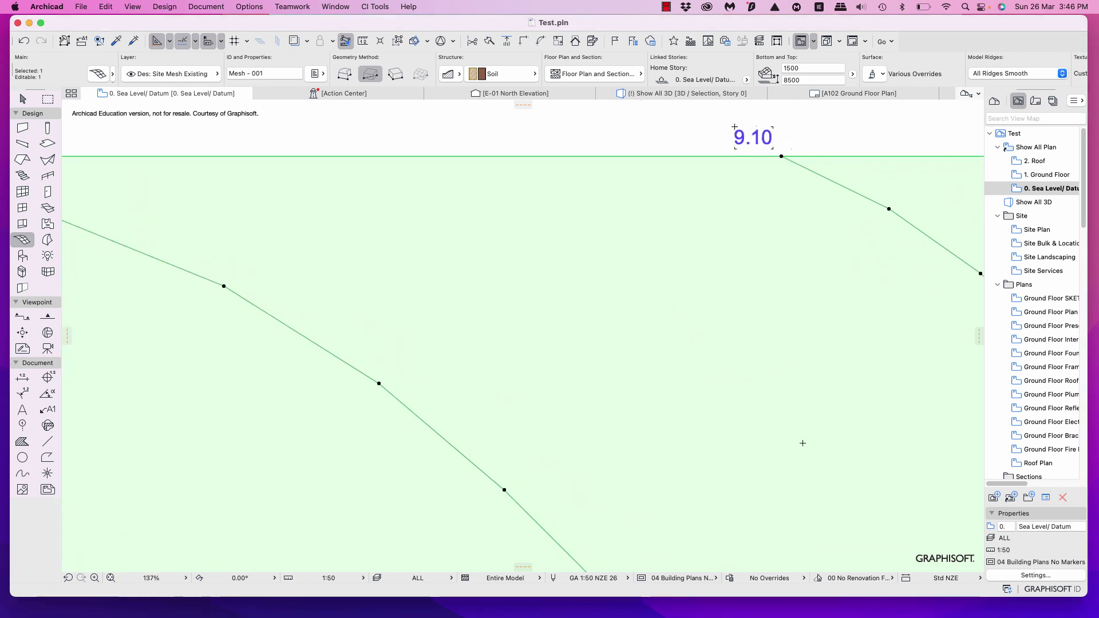
pyautogui.scroll(-5, 802, 442)
pyautogui.moveTo(803, 445); pyautogui.dragTo(671, 346, button='middle')
pyautogui.scroll(-2, 671, 346)
pyautogui.scroll(6, 623, 466)
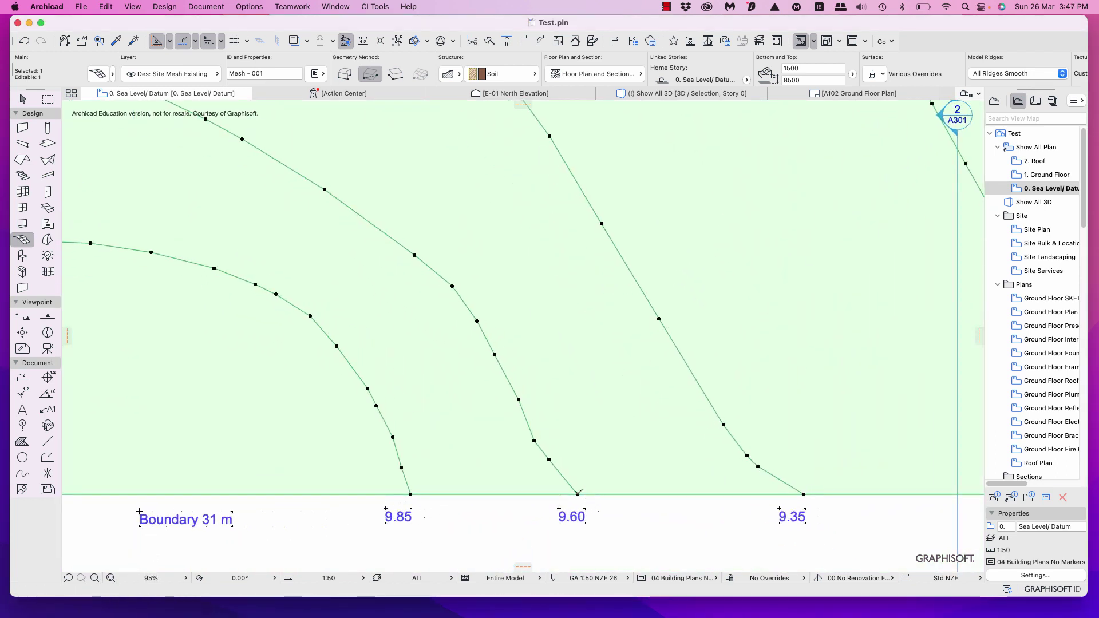
pyautogui.click(579, 494)
pyautogui.click(667, 268)
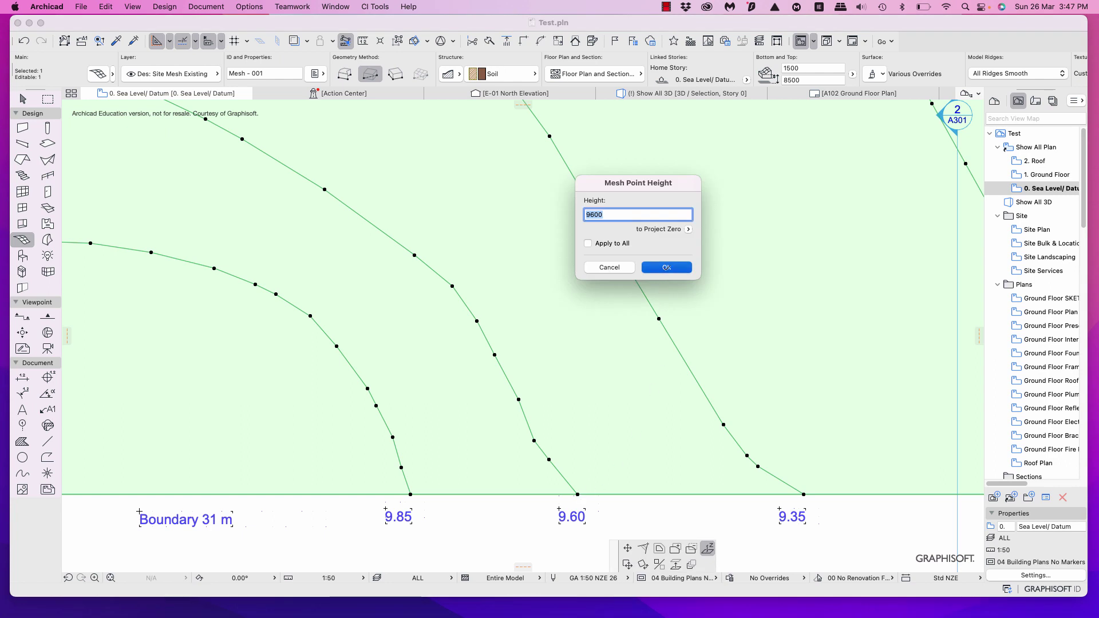
pyautogui.click(805, 494)
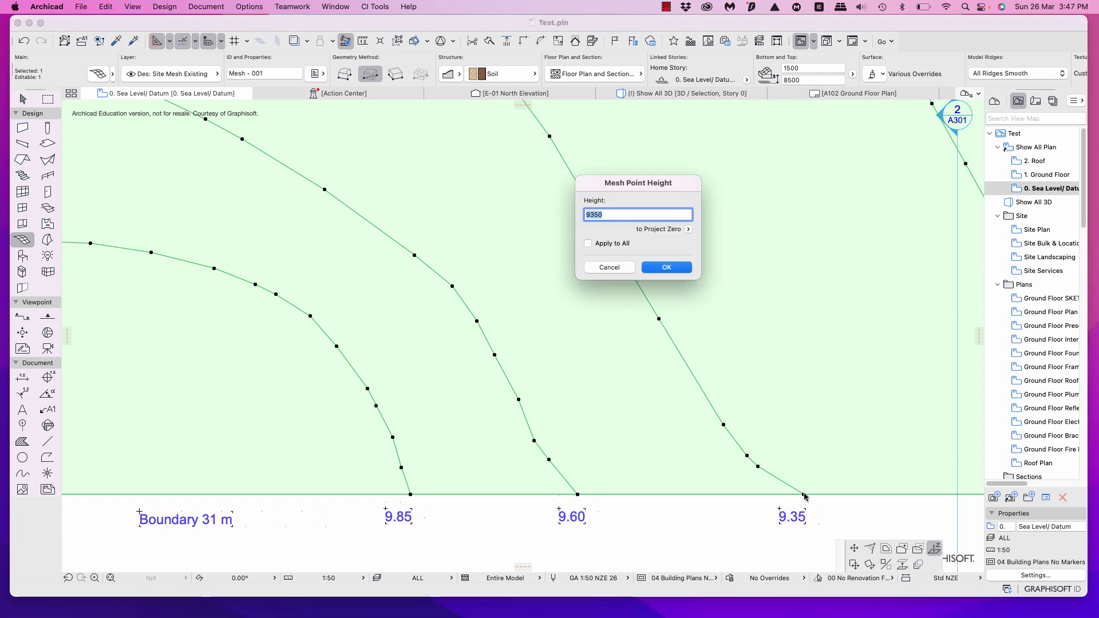
pyautogui.click(667, 268)
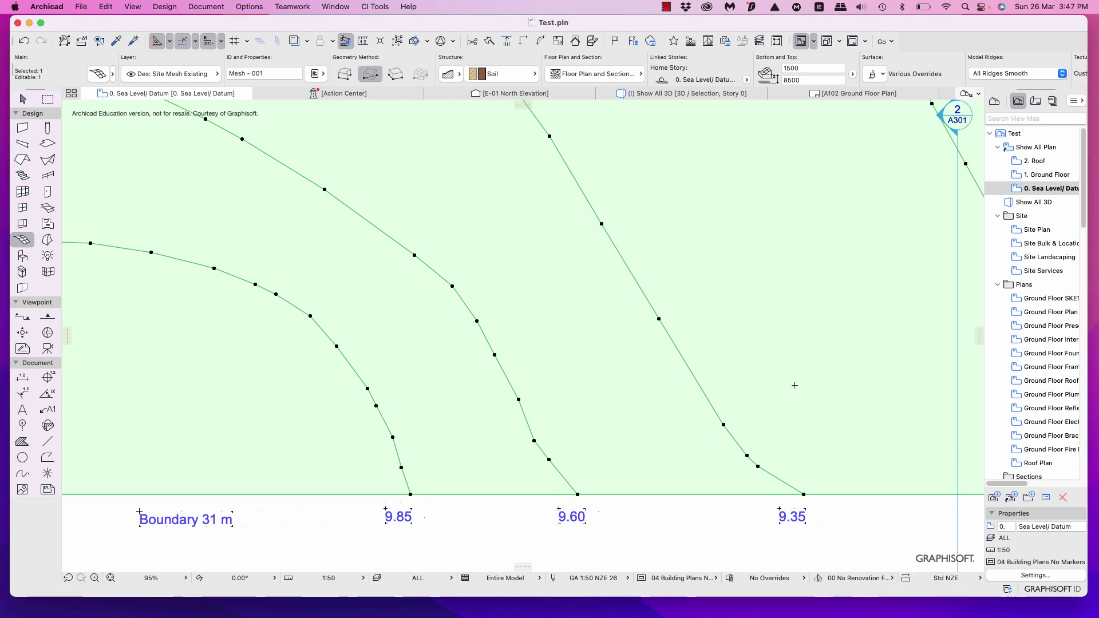
# Check the point heights of the mesh's 9.25 corner and the 9.10 contour's endpoint on the 20 m boundary.
pyautogui.scroll(-5, 845, 431)
pyautogui.hscroll(3, 626, 429)
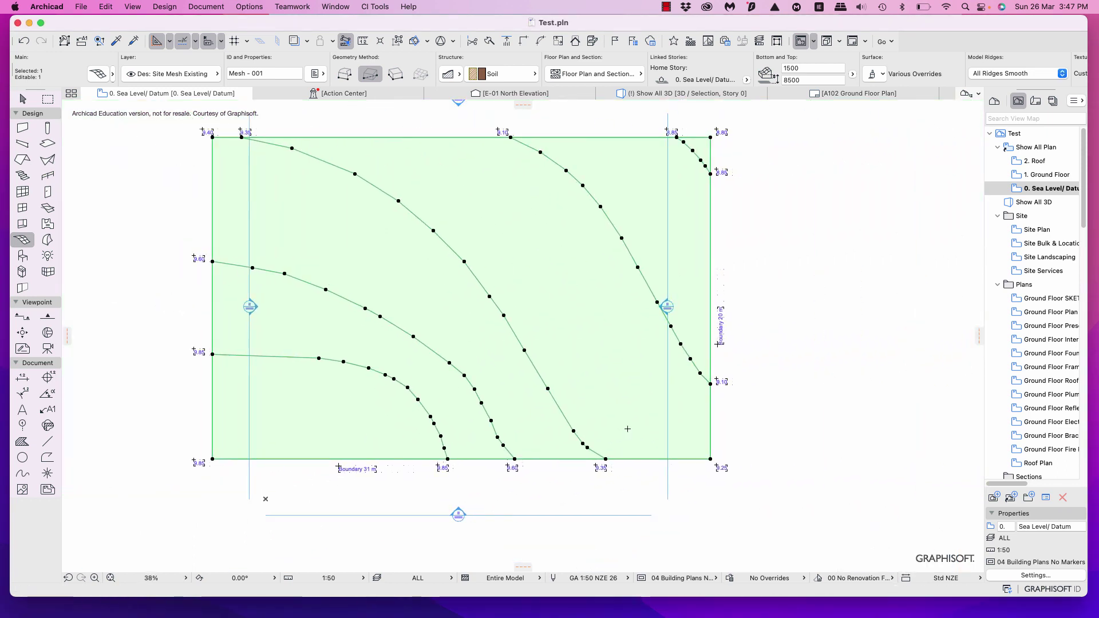
pyautogui.scroll(2, 708, 473)
pyautogui.click(748, 471)
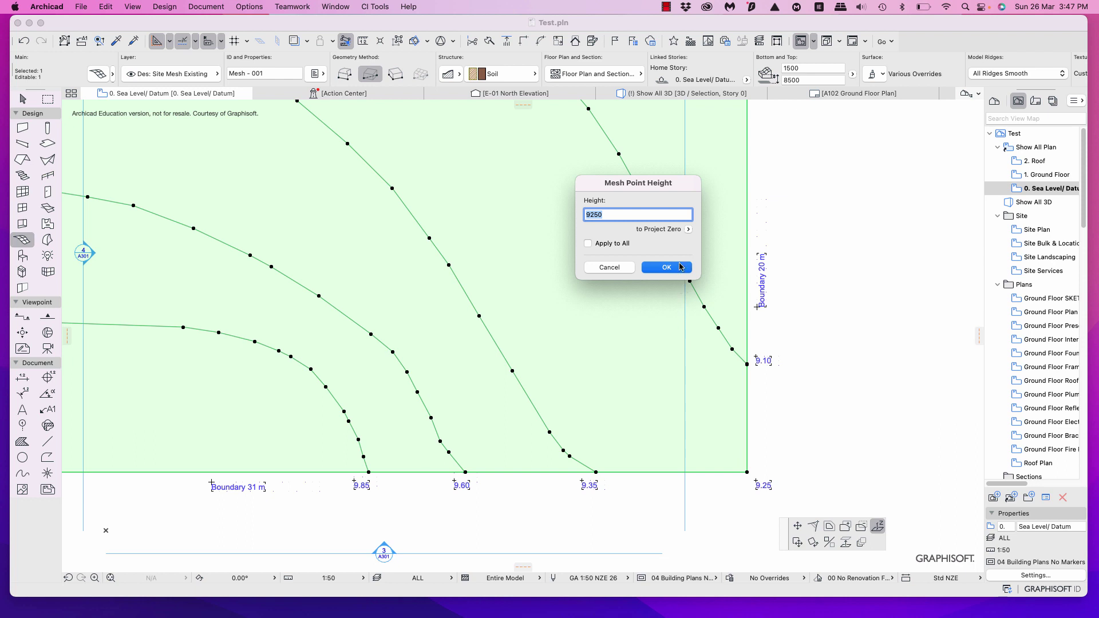
pyautogui.click(680, 267)
pyautogui.click(747, 365)
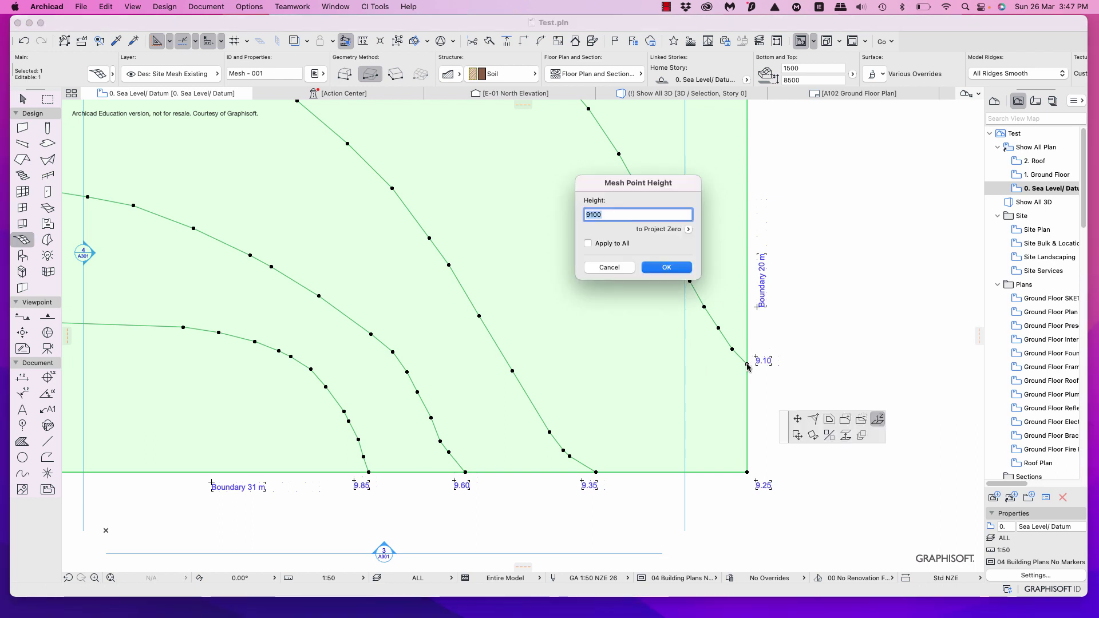
pyautogui.click(667, 269)
pyautogui.scroll(-2, 785, 303)
pyautogui.scroll(-3, 786, 302)
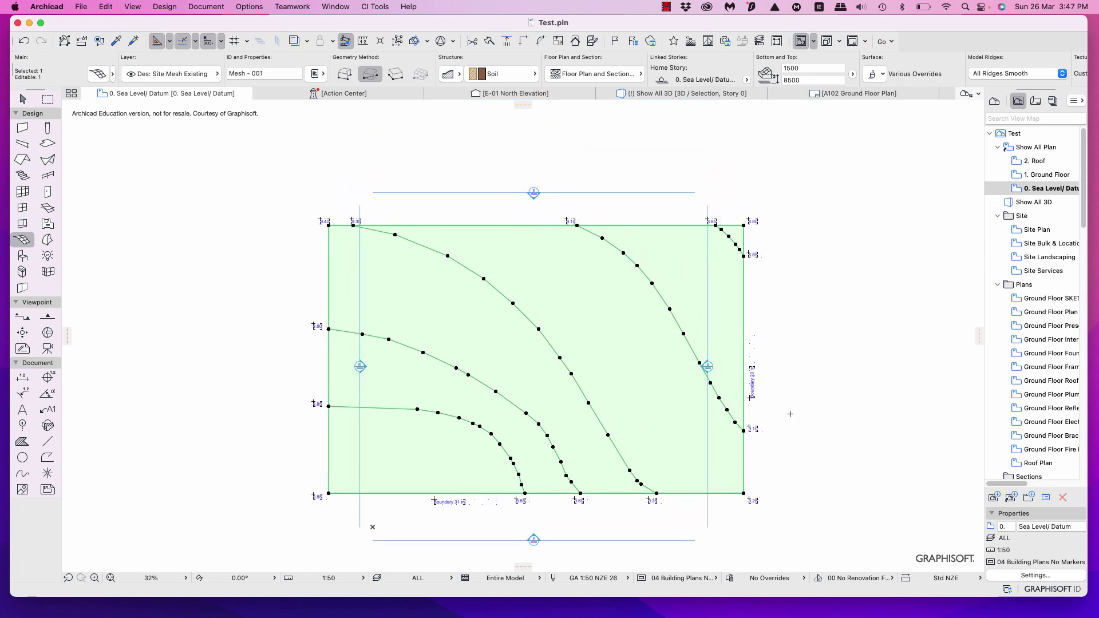
# Save the project and clear the site mesh selection.
pyautogui.click(82, 7)
pyautogui.click(127, 86)
pyautogui.press('Escape')
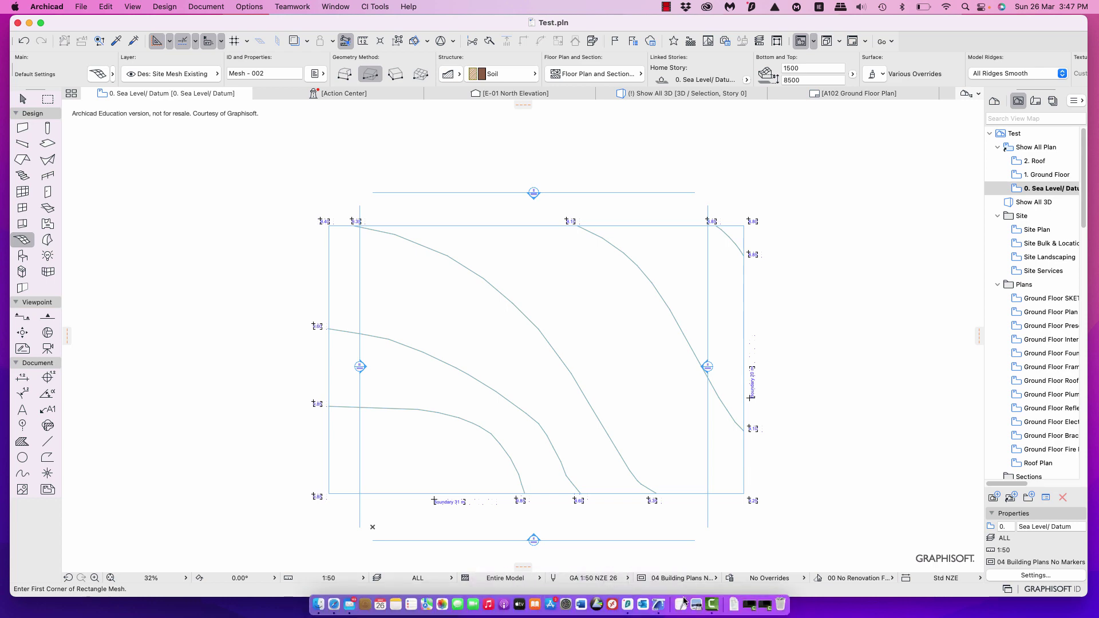
pyautogui.click(712, 604)
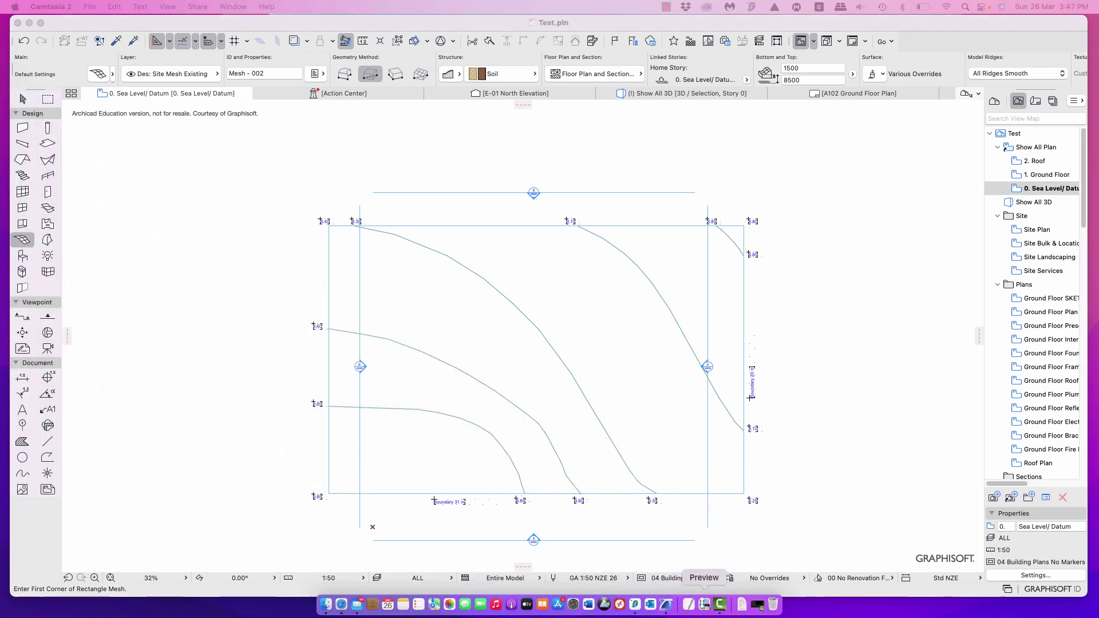